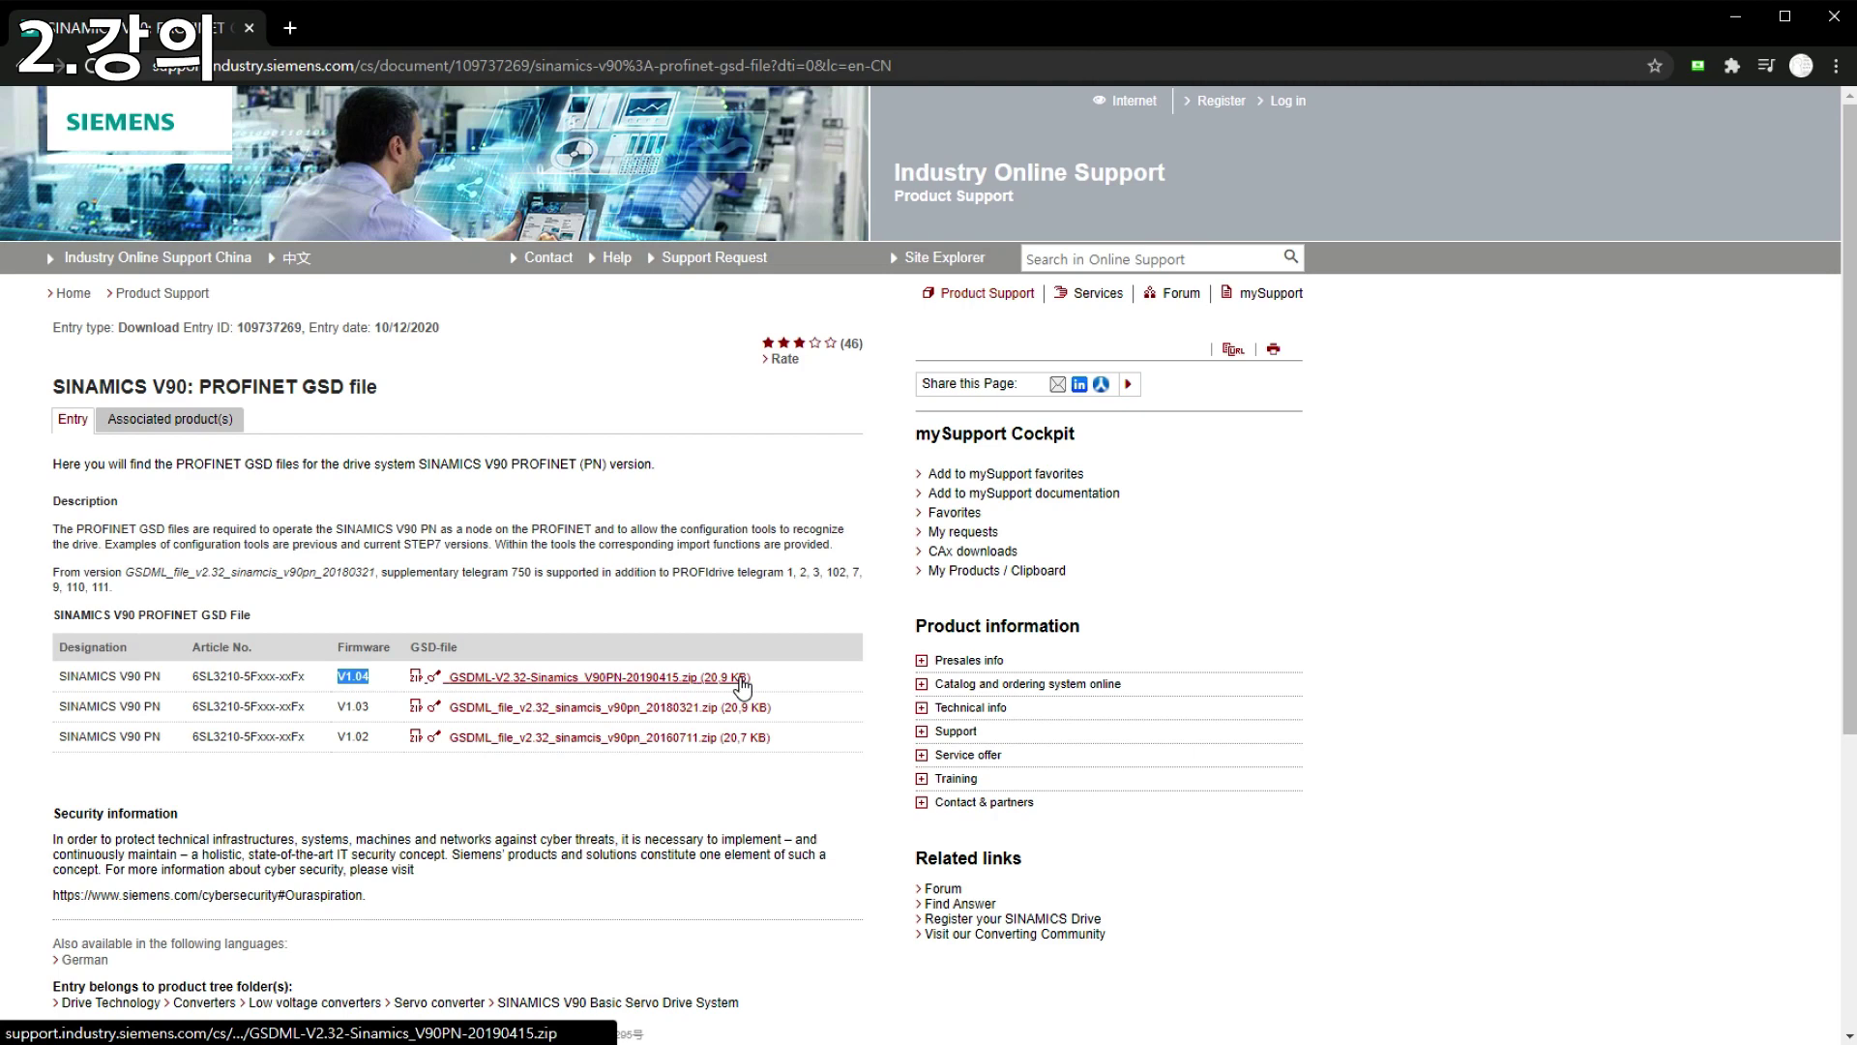
Step: Download GSDML-V2.32-Sinamics_V90PN-20190415.zip for firmware V1.04, logging in with the prefilled account credentials
{"action": "left_click", "coordinate": [742, 683]}
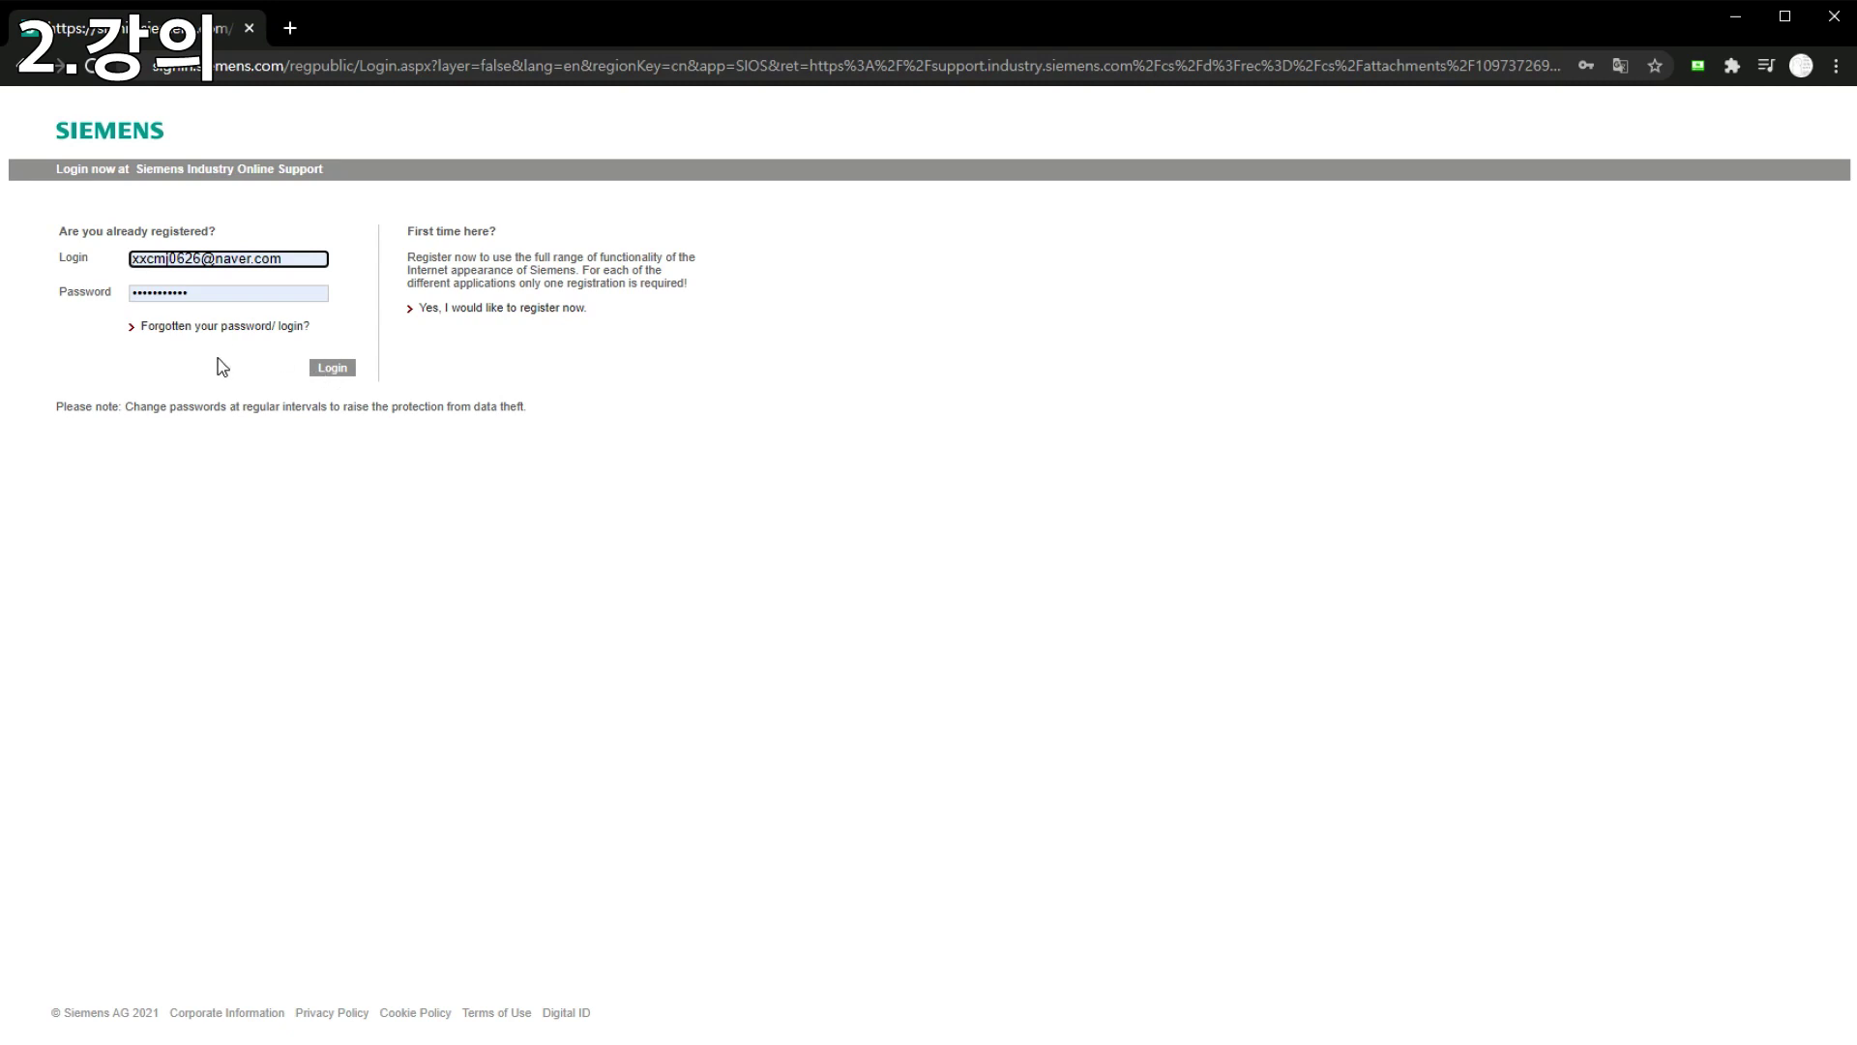
{"action": "left_click", "coordinate": [333, 371]}
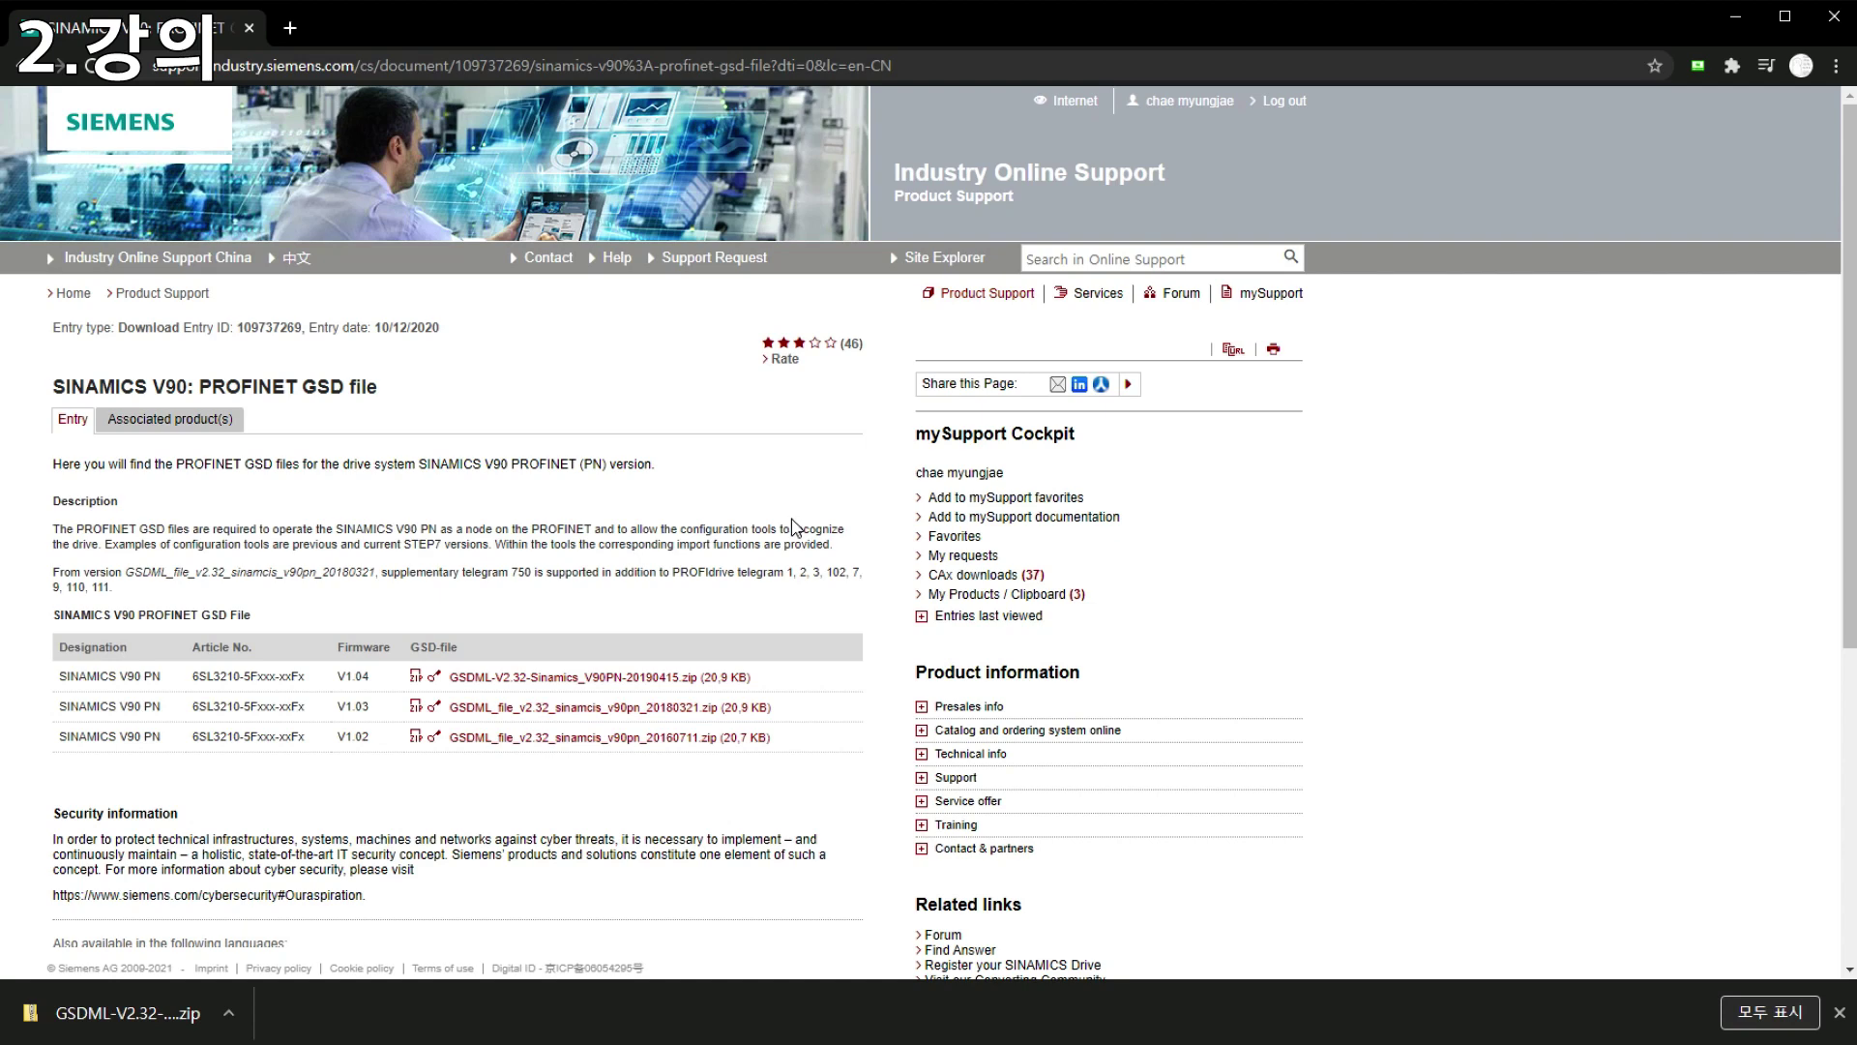
{"action": "scroll", "coordinate": [682, 476], "scroll_direction": "down", "scroll_amount": 1}
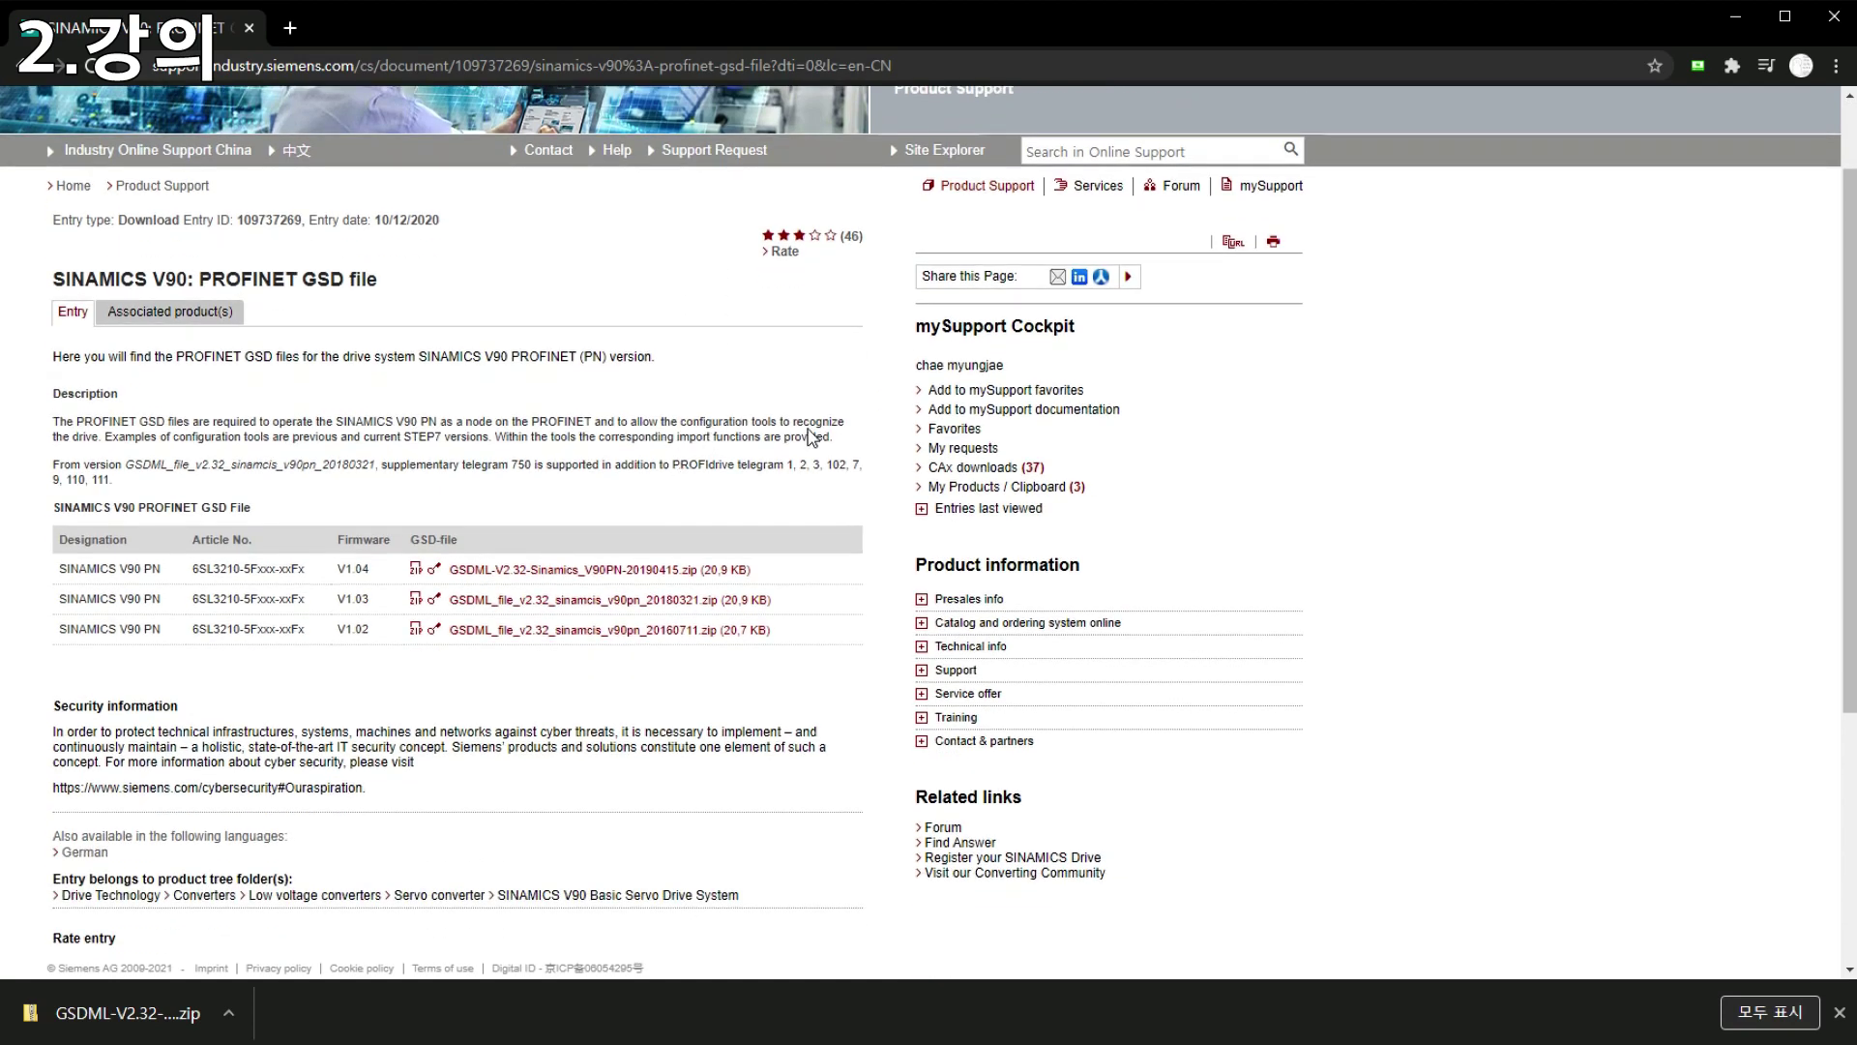
{"action": "right_click", "coordinate": [810, 435]}
{"action": "left_click", "coordinate": [696, 394]}
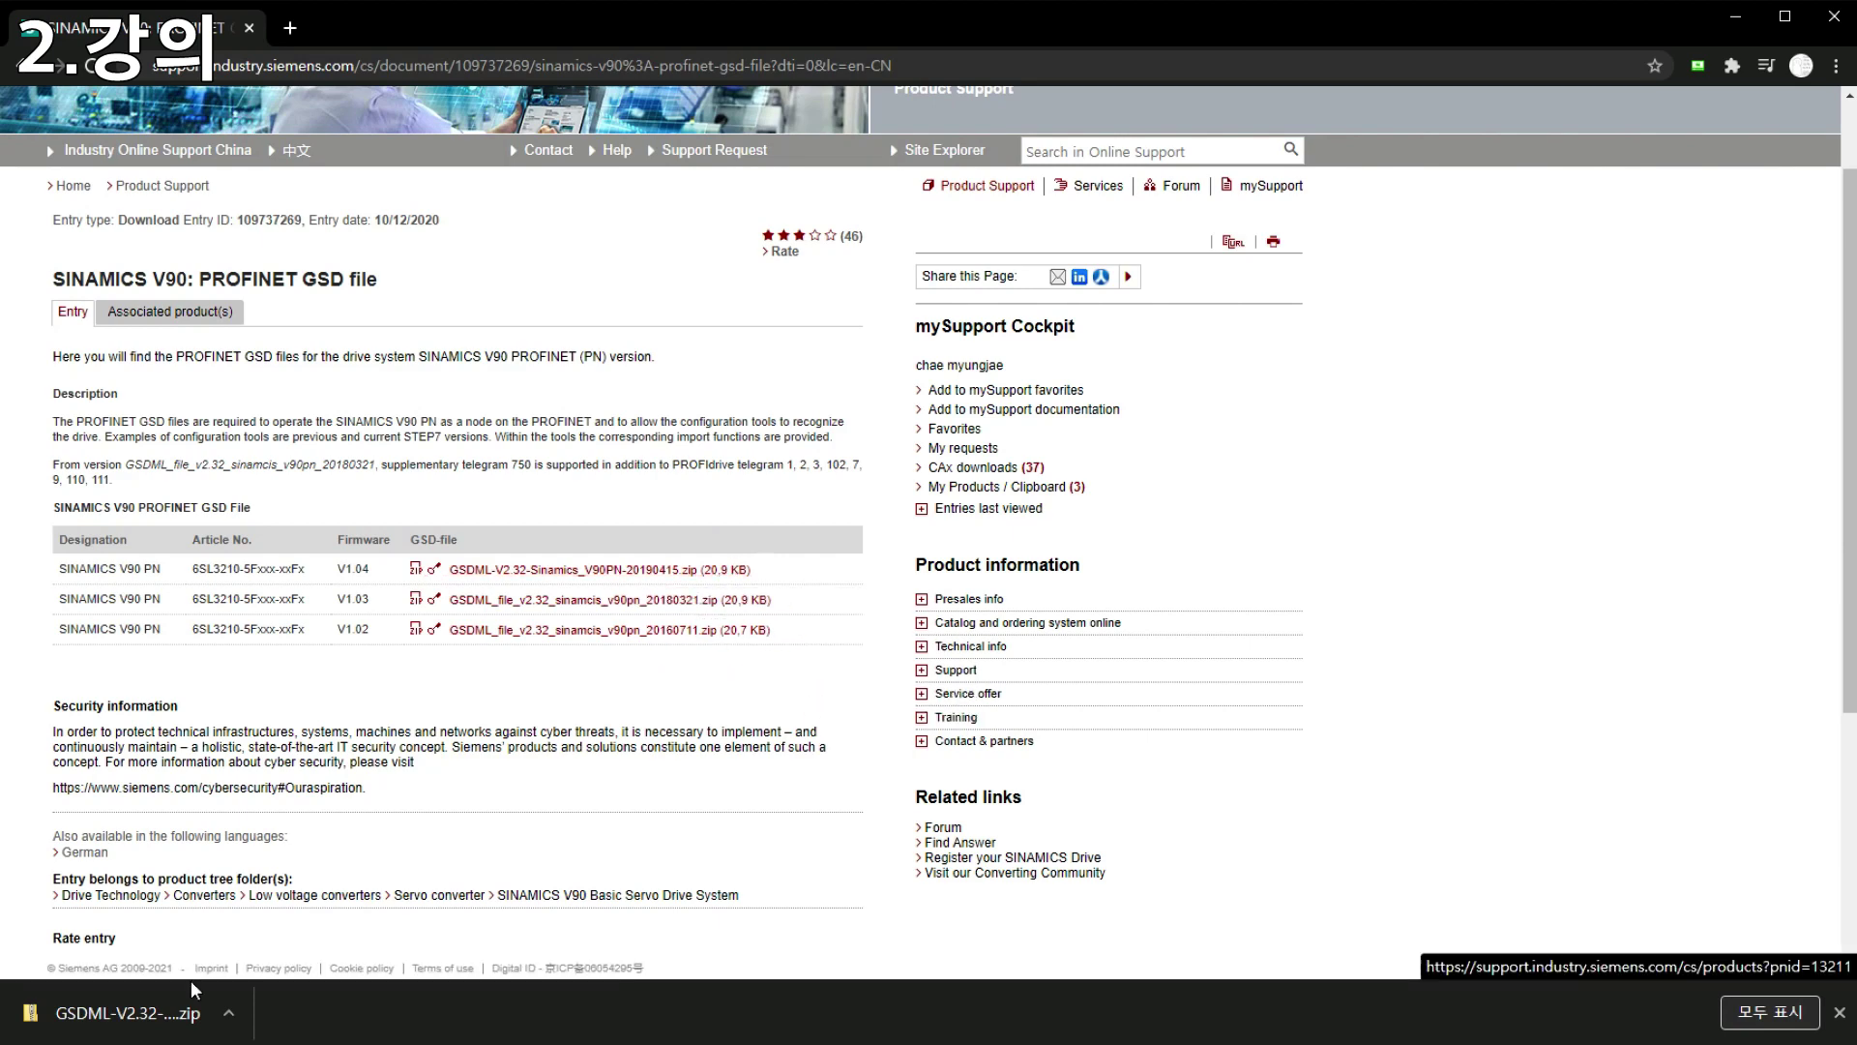
Step: Locate the downloaded GSDML-V2.32-Sinamics_V90PN-20190415 archive in its folder and extract it to the default destination
{"action": "left_click", "coordinate": [228, 1007]}
{"action": "left_click", "coordinate": [298, 940]}
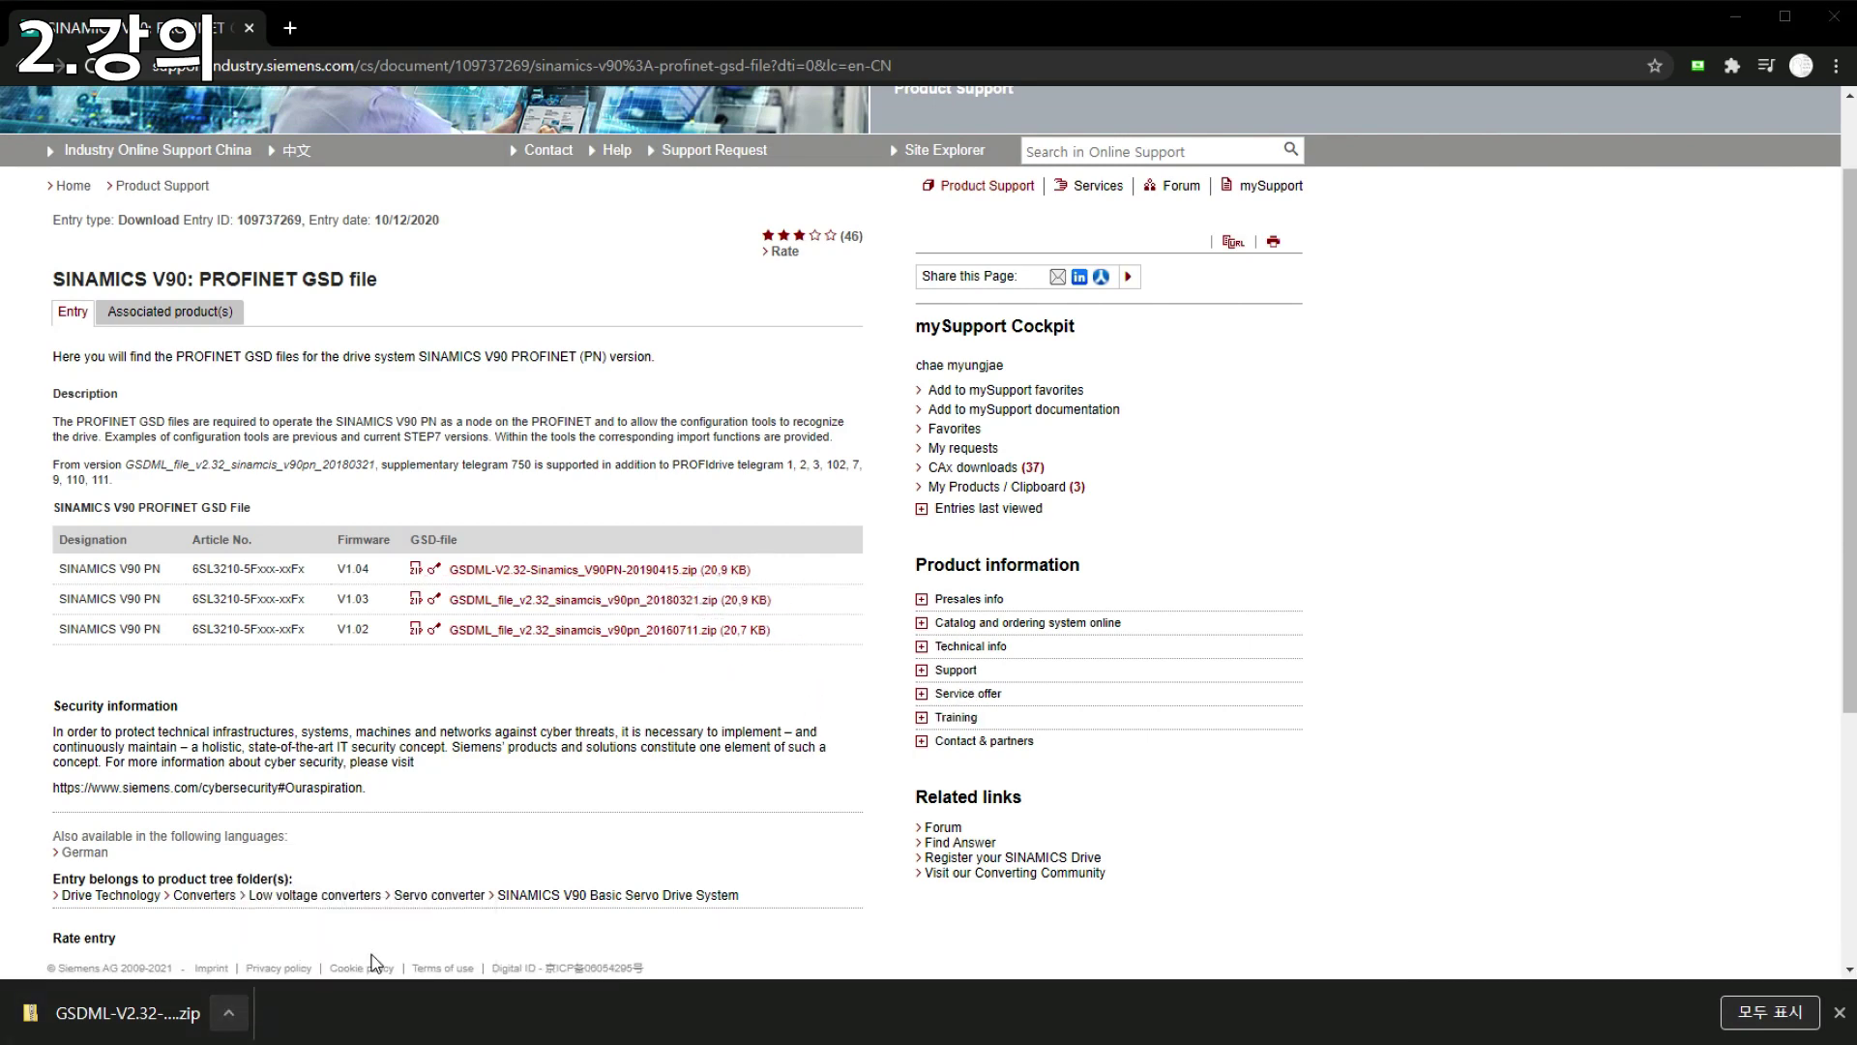
{"action": "left_click", "coordinate": [835, 399]}
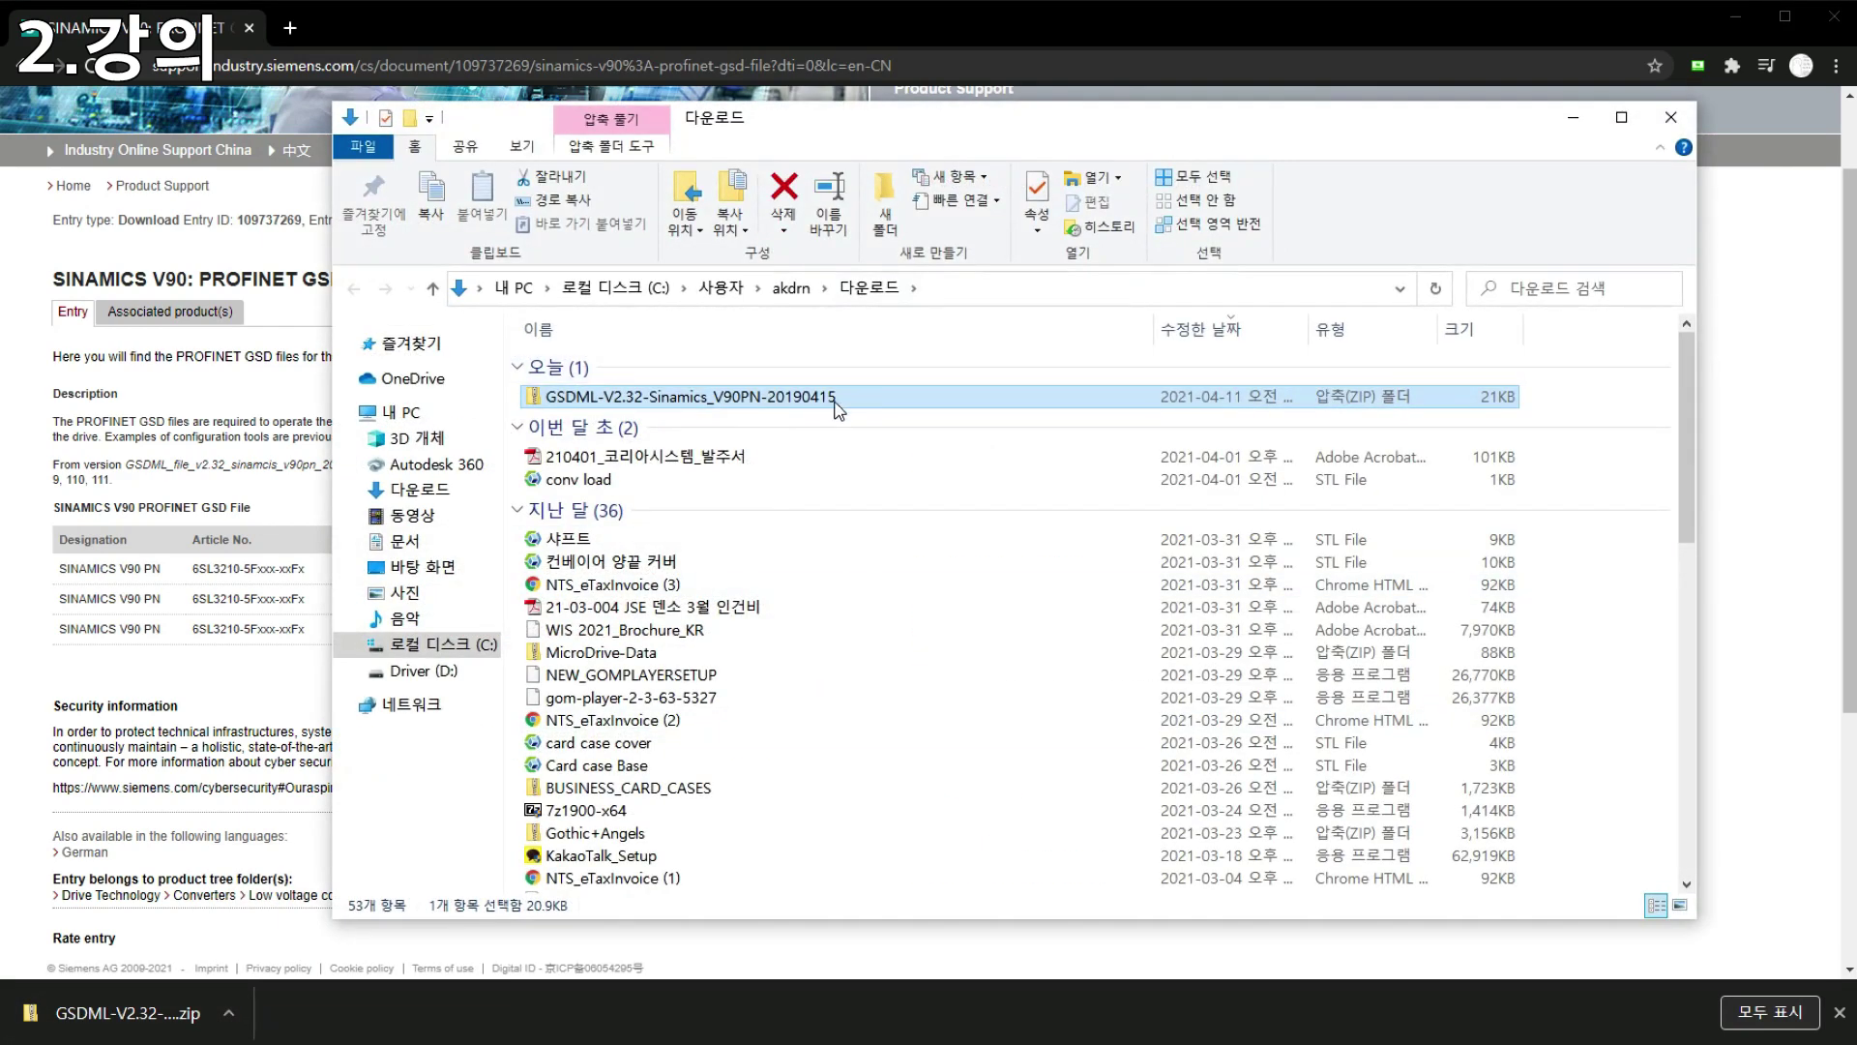
{"action": "right_click", "coordinate": [836, 403]}
{"action": "left_click", "coordinate": [995, 385]}
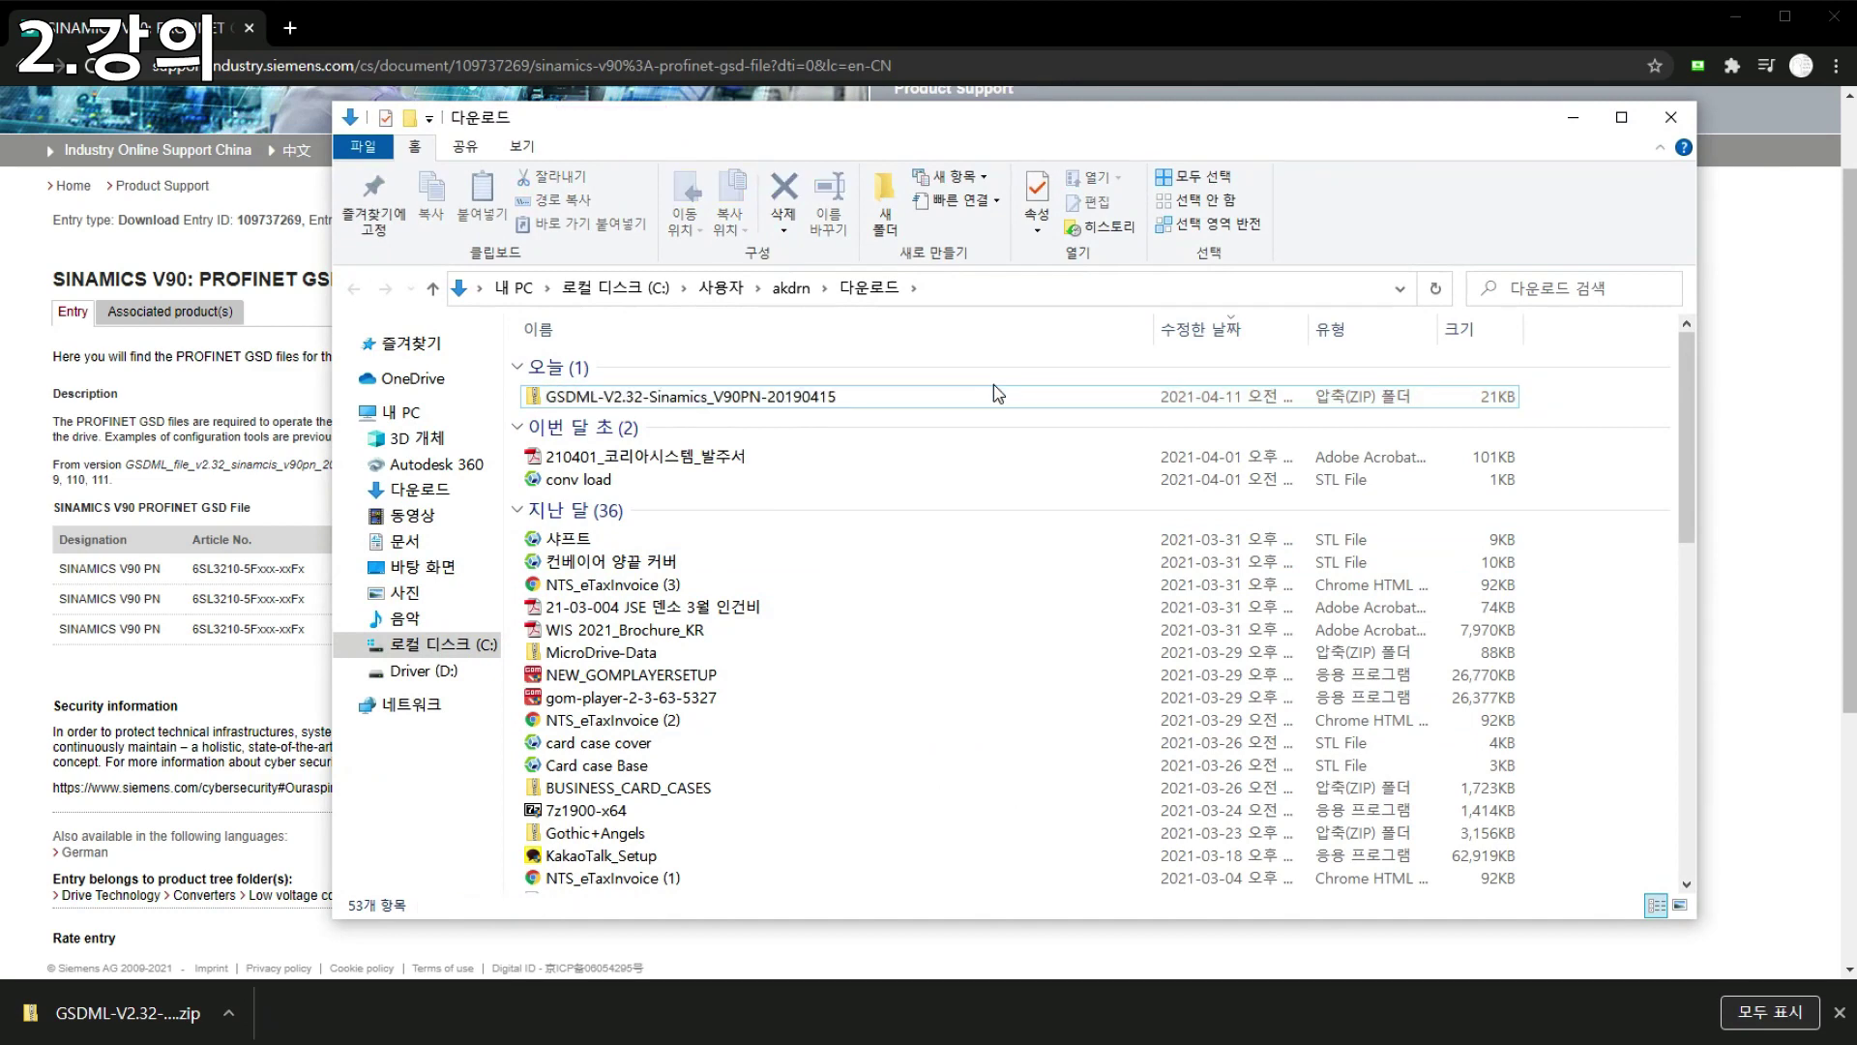
{"action": "right_click", "coordinate": [945, 407]}
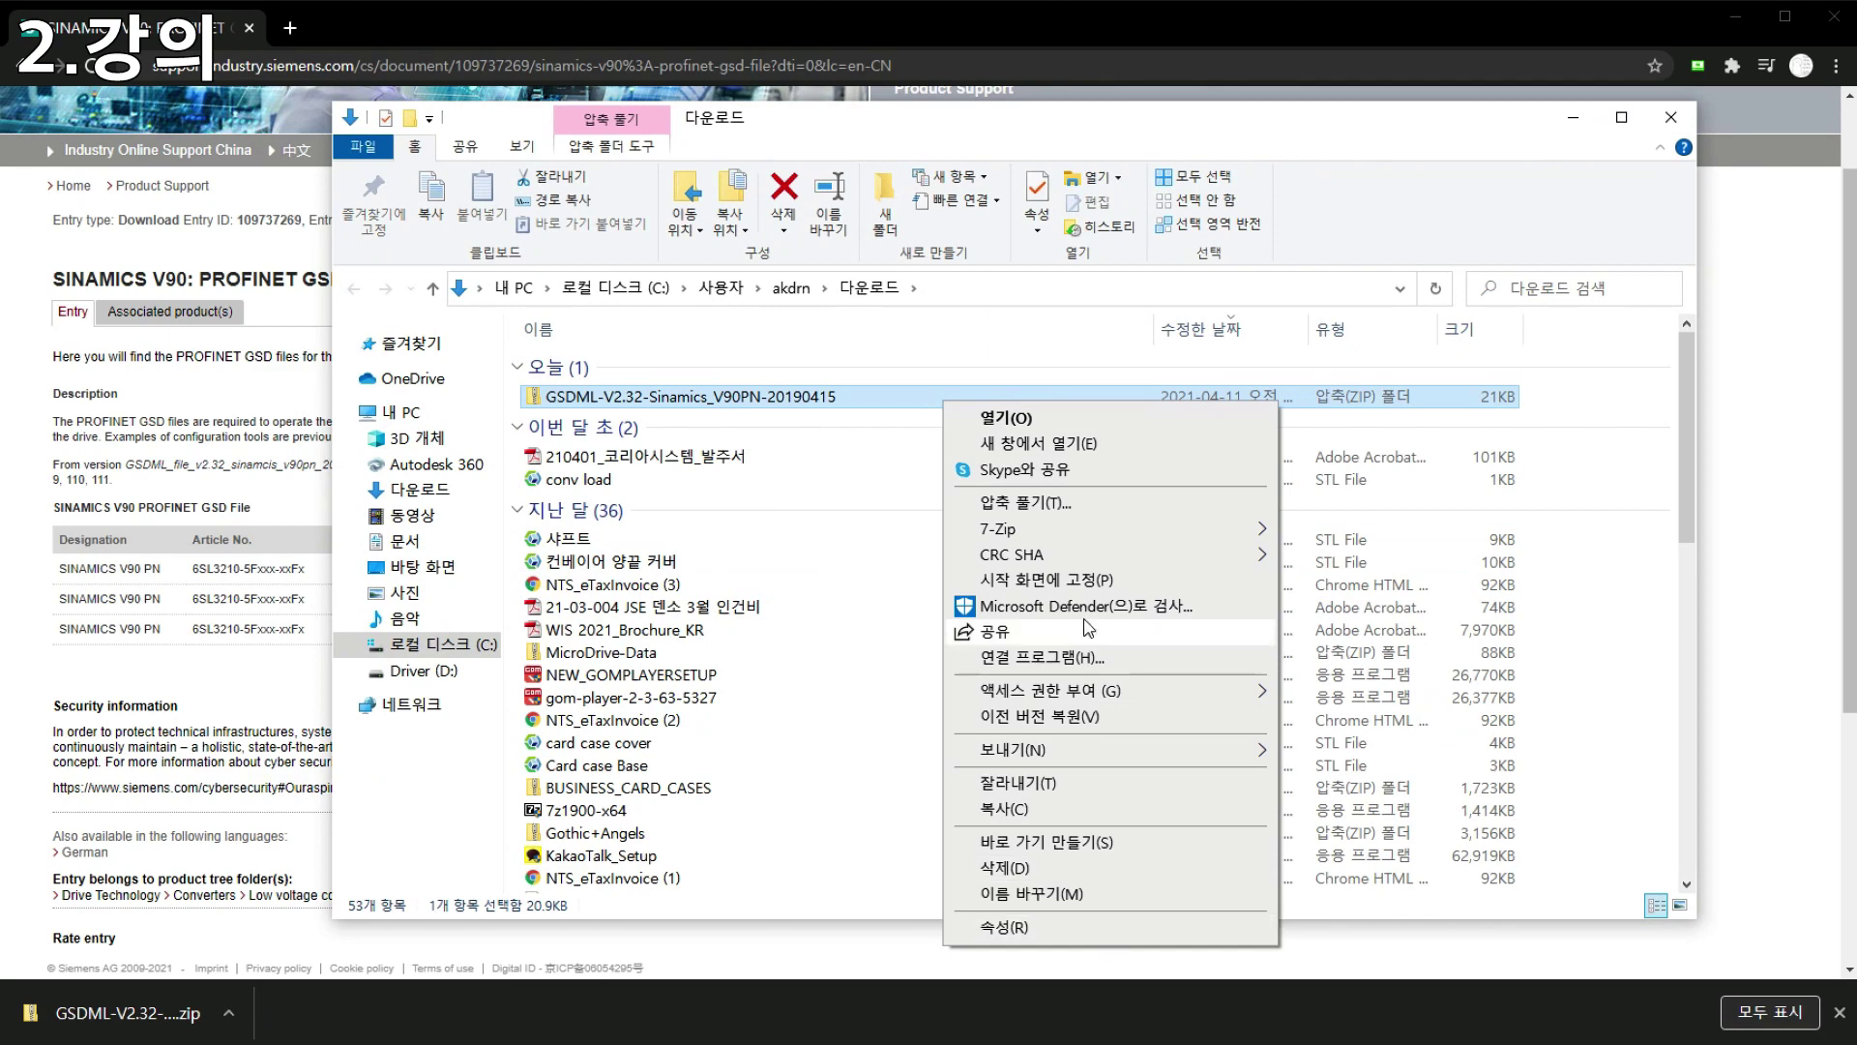
{"action": "left_click", "coordinate": [1122, 502]}
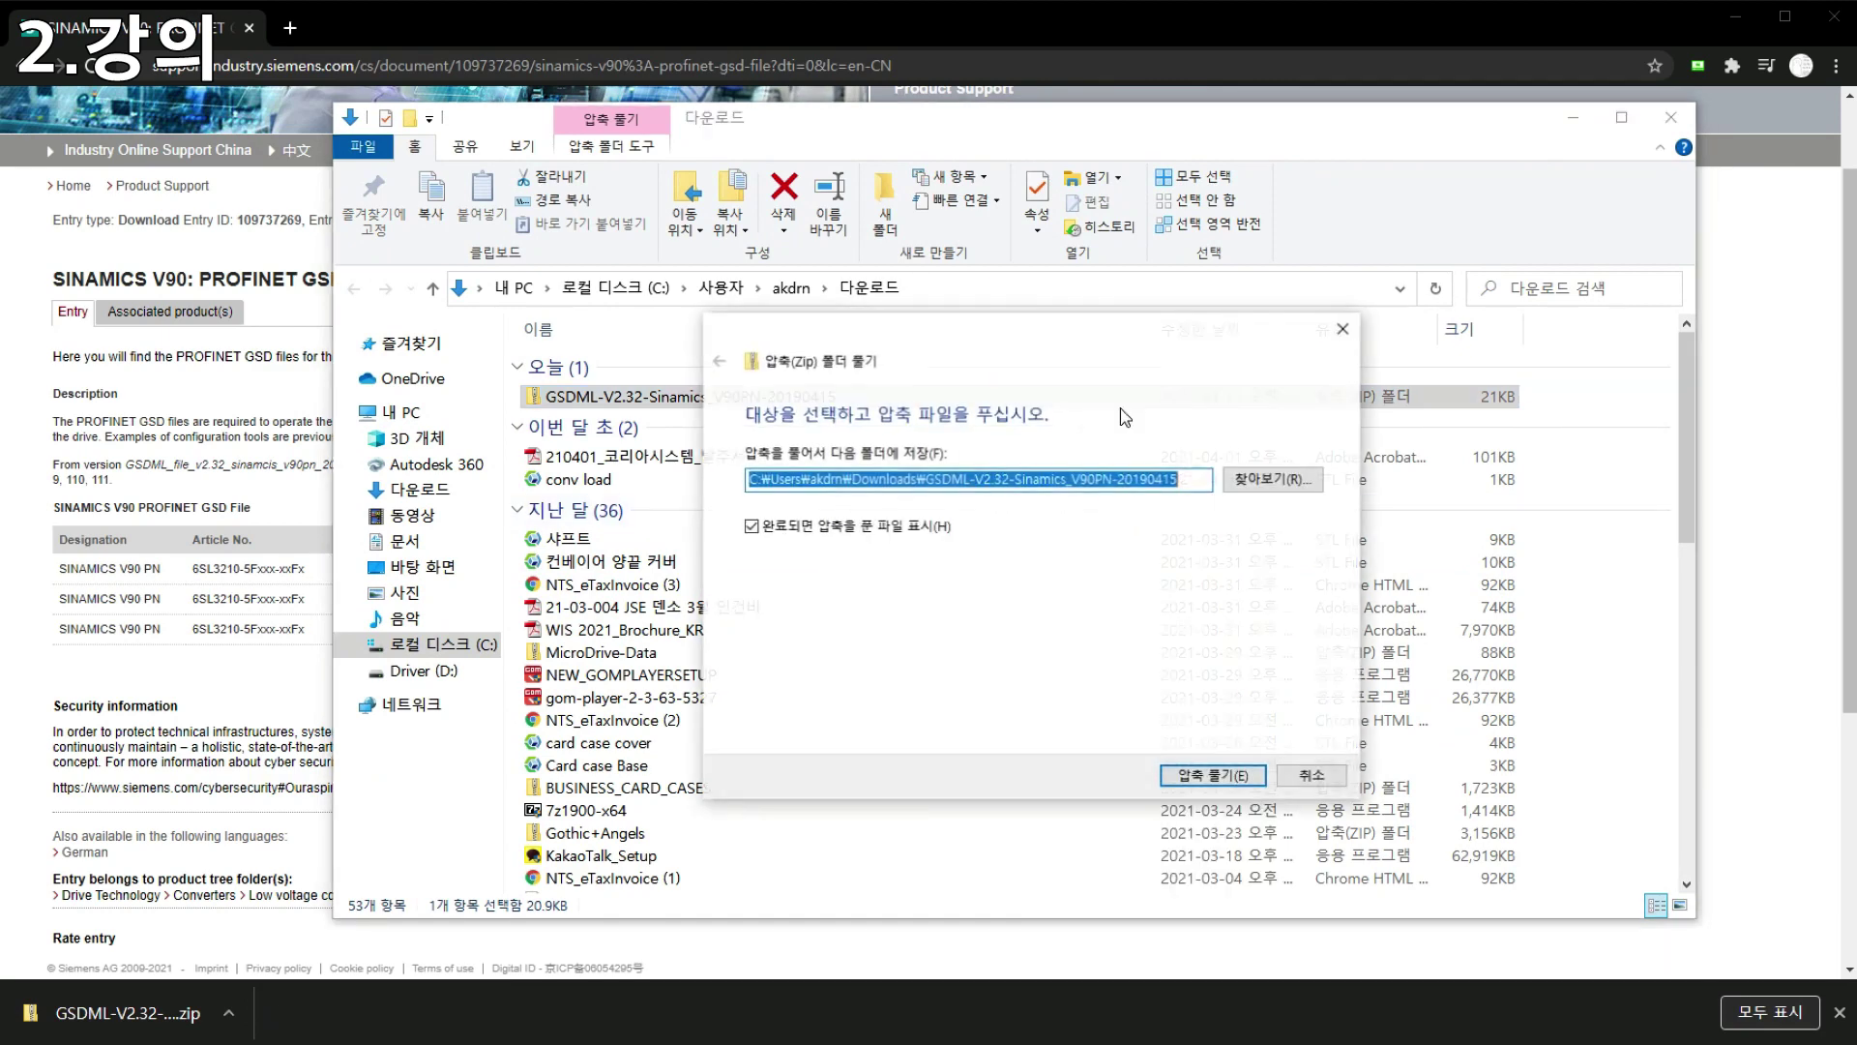
{"action": "left_click", "coordinate": [1248, 776]}
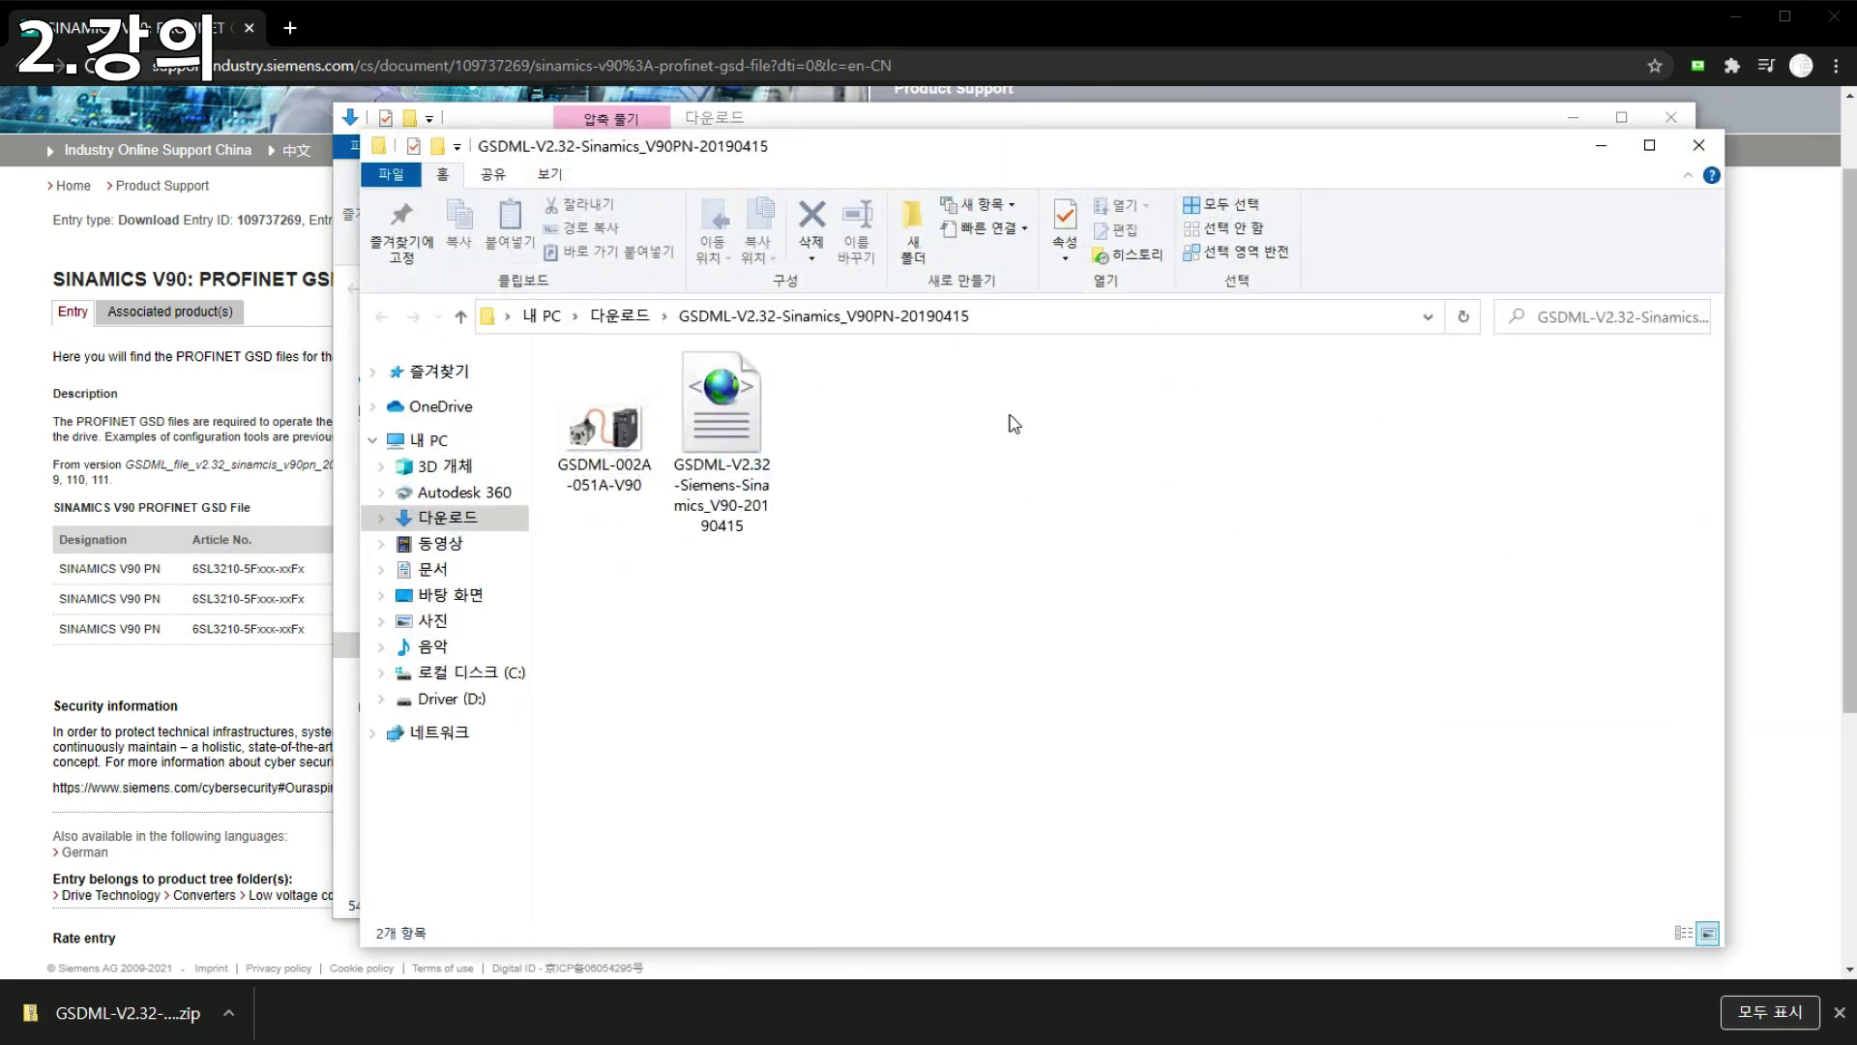
{"action": "left_click_drag", "start_coordinate": [1061, 705], "coordinate": [583, 329]}
{"action": "left_click", "coordinate": [1336, 691]}
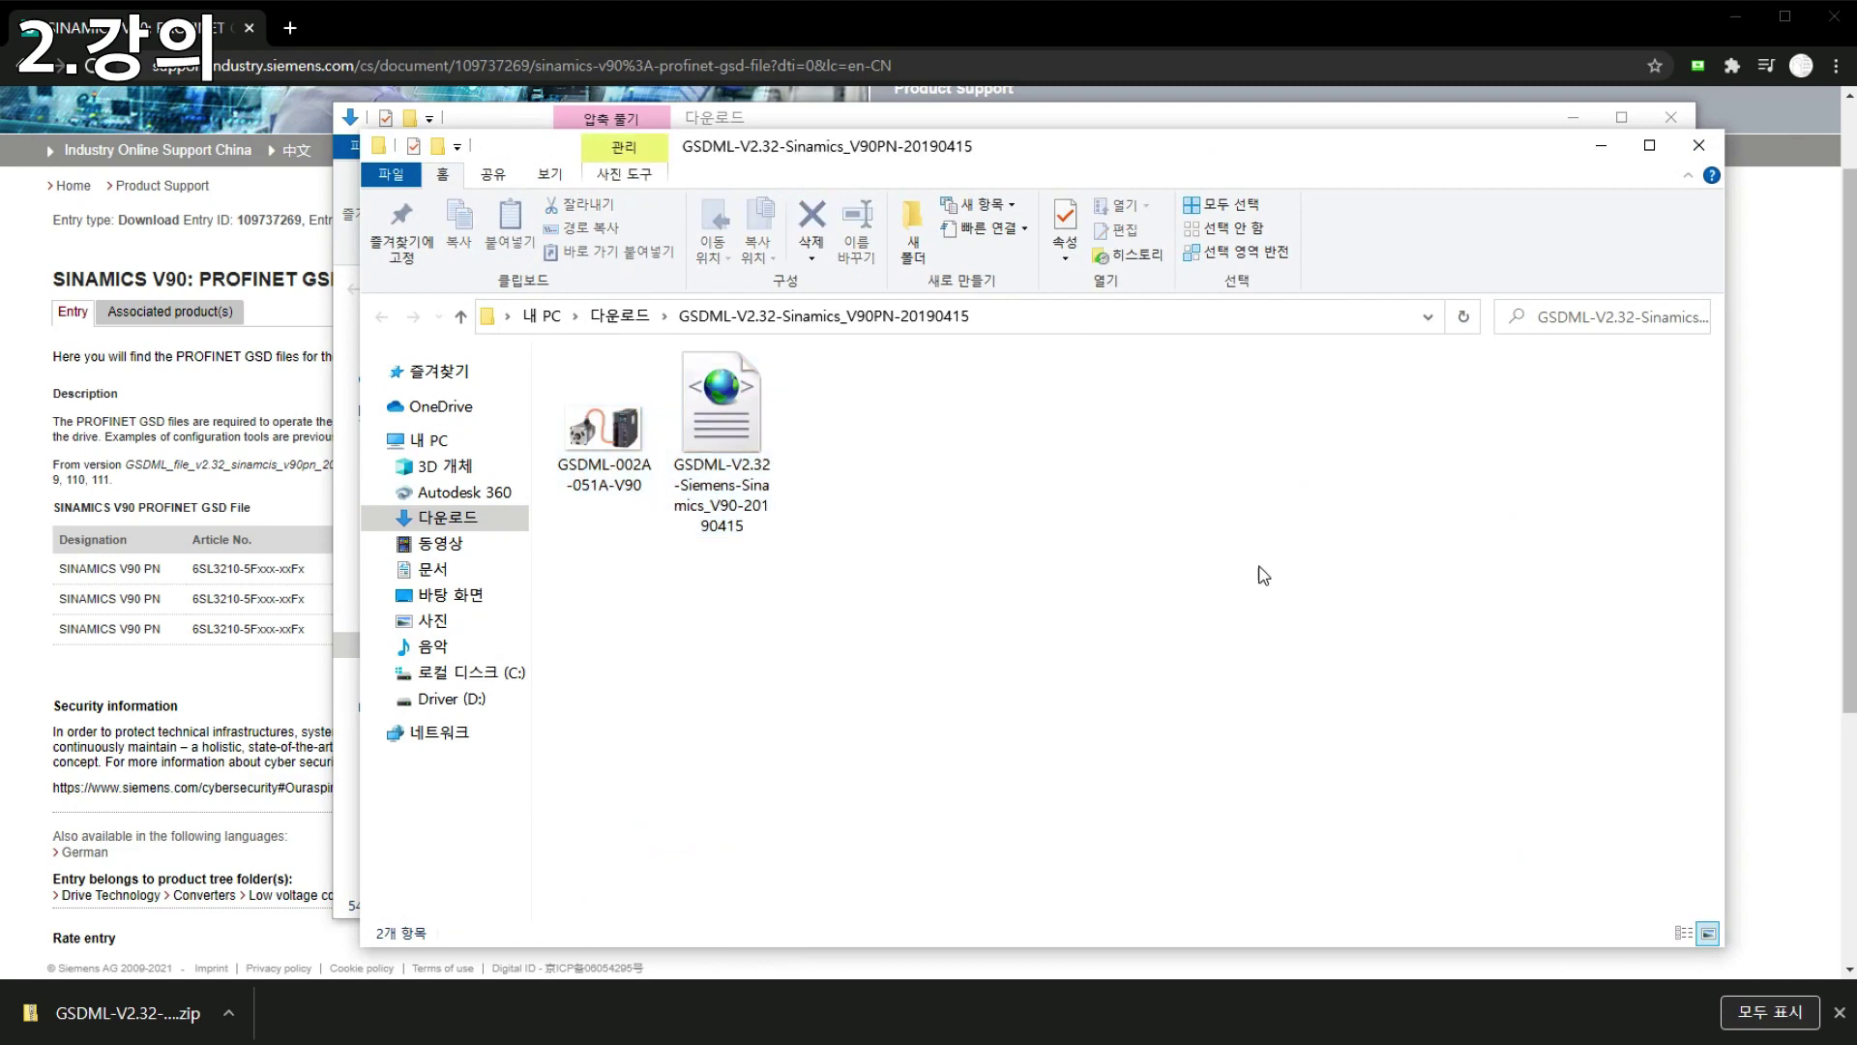
Step: Close both file folder windows and the web browser
{"action": "left_click", "coordinate": [1680, 119]}
{"action": "left_click", "coordinate": [1698, 145]}
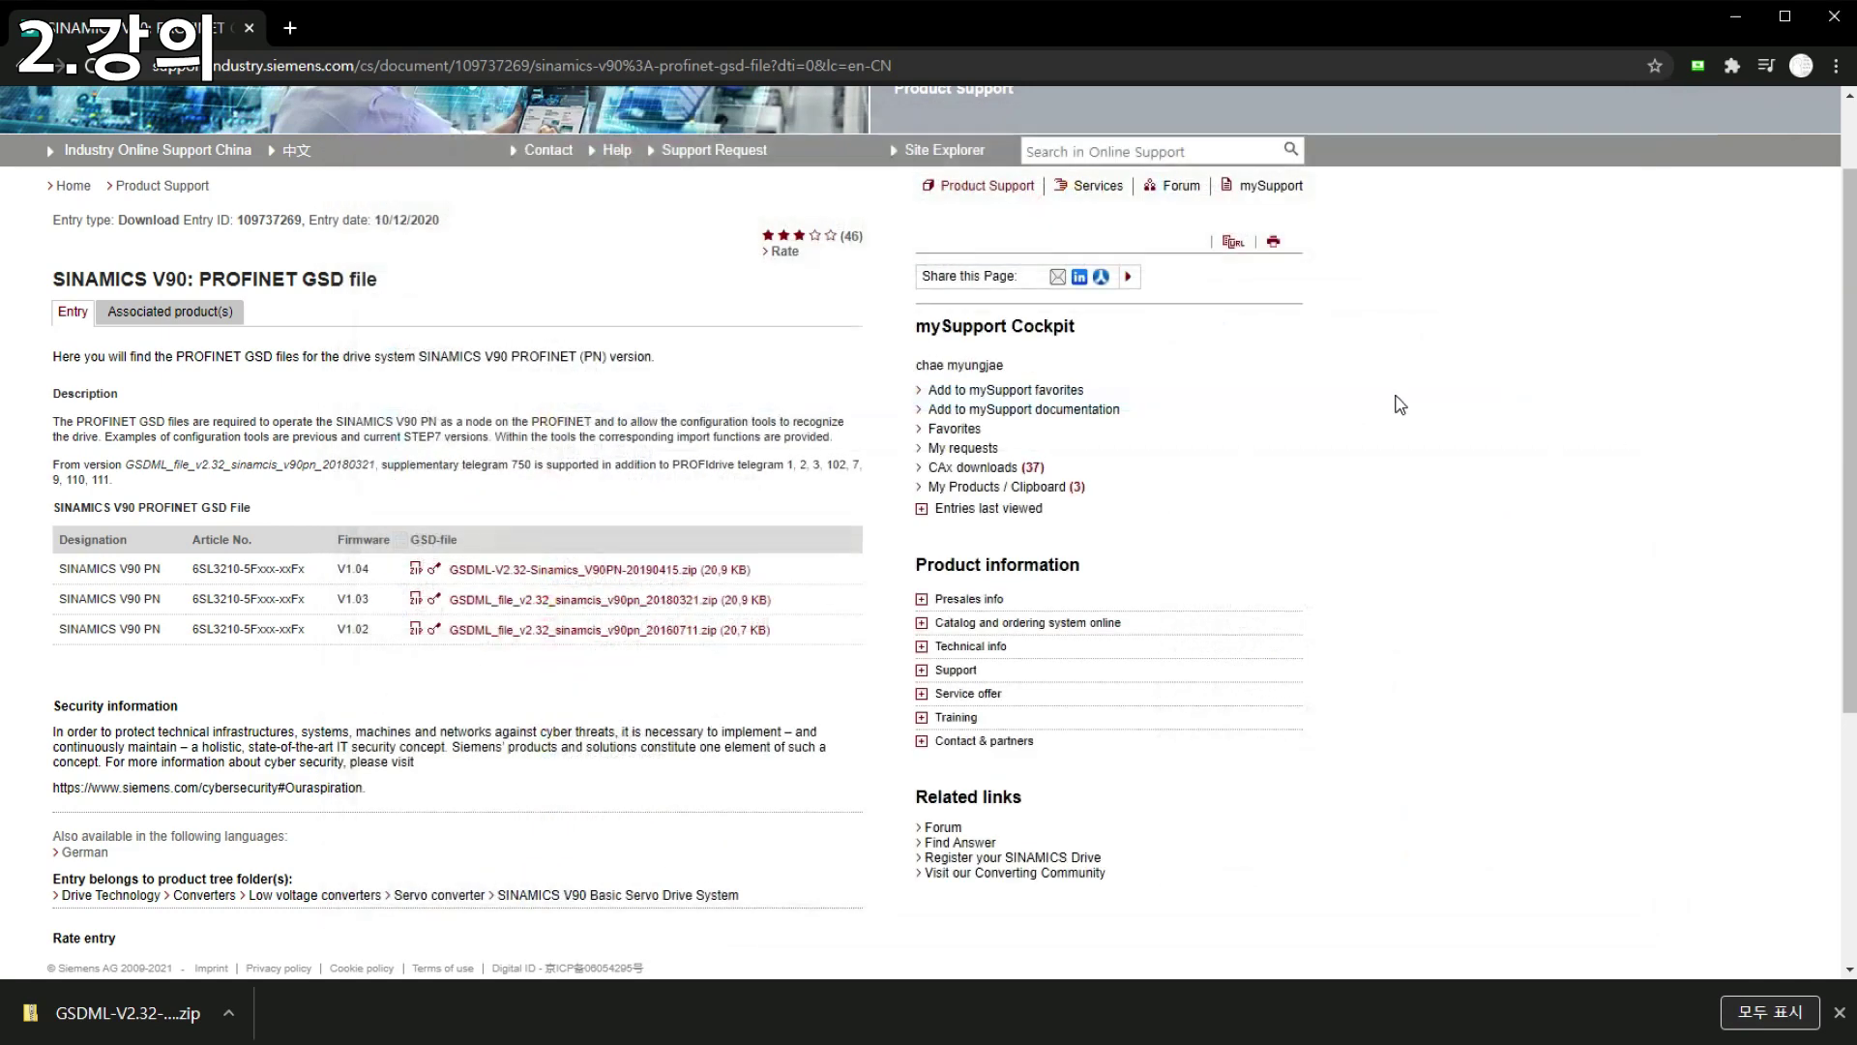
{"action": "left_click", "coordinate": [1834, 15]}
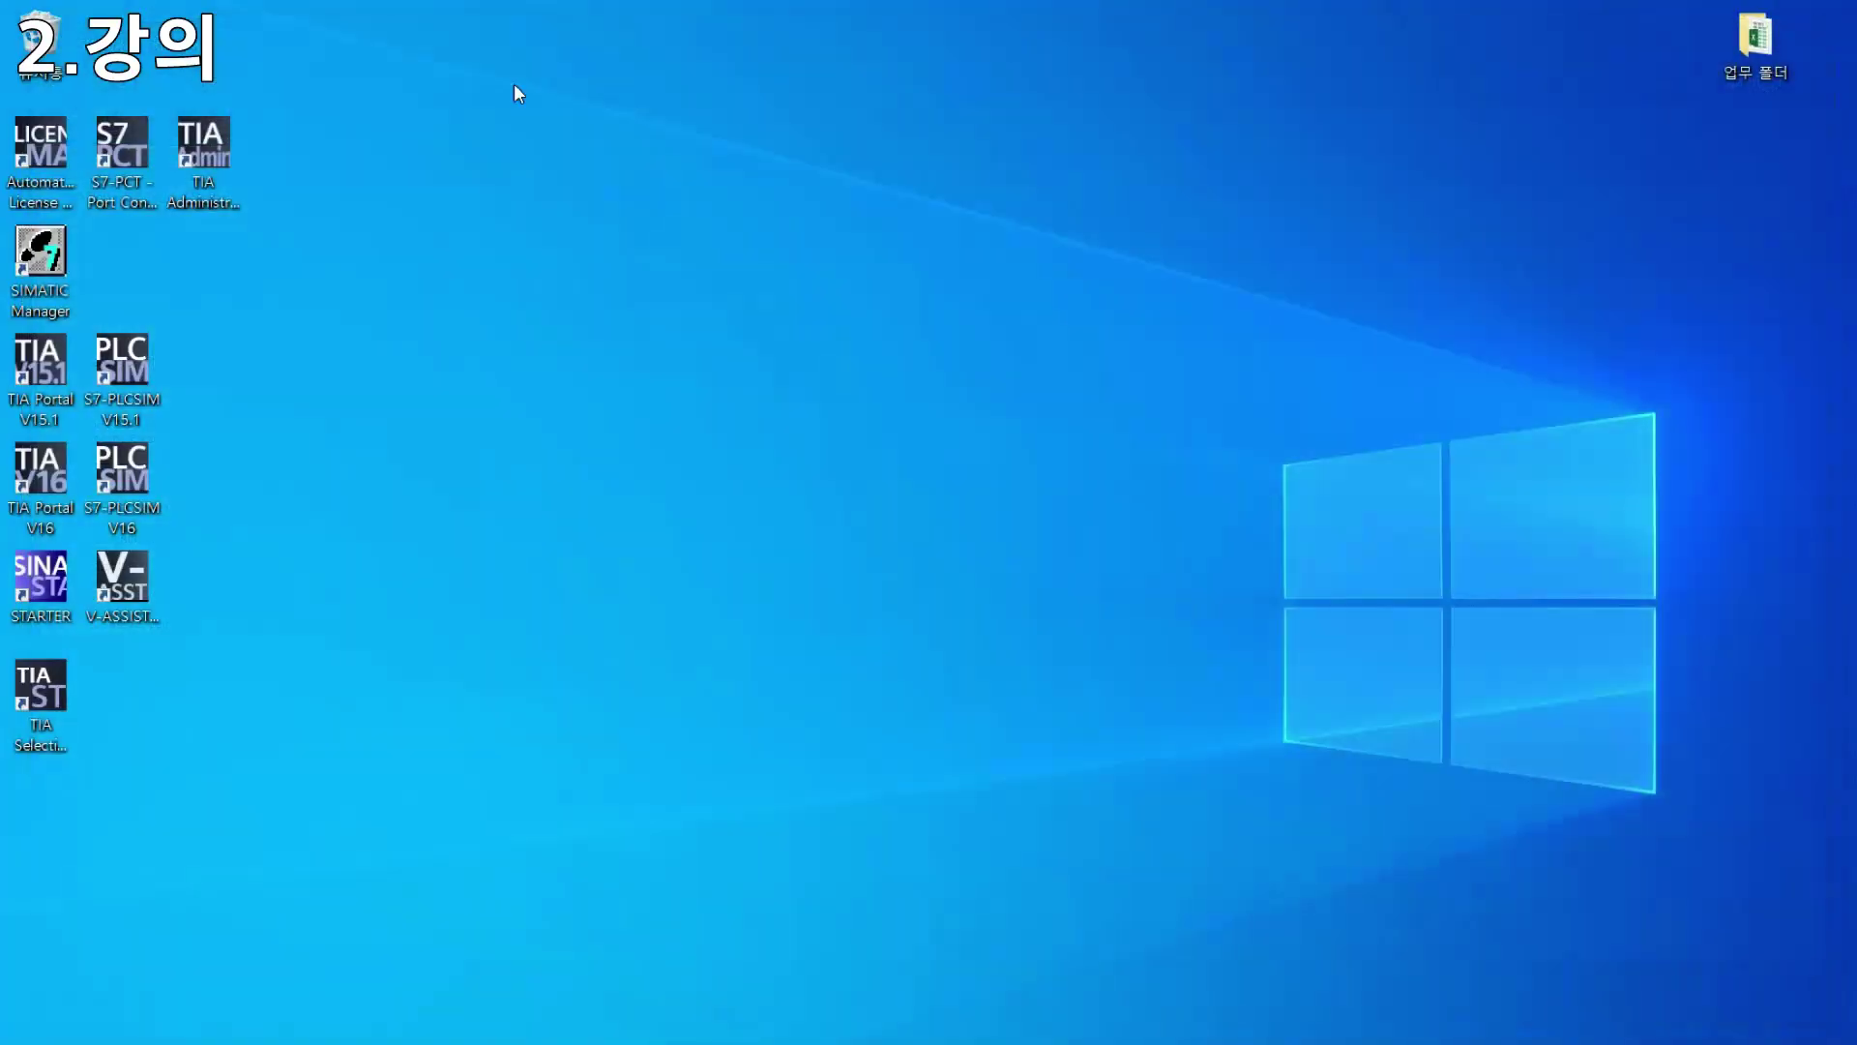
Step: Start SIMATIC Manager, close the project already loaded and open the user project TEST
{"action": "double_click", "coordinate": [39, 254]}
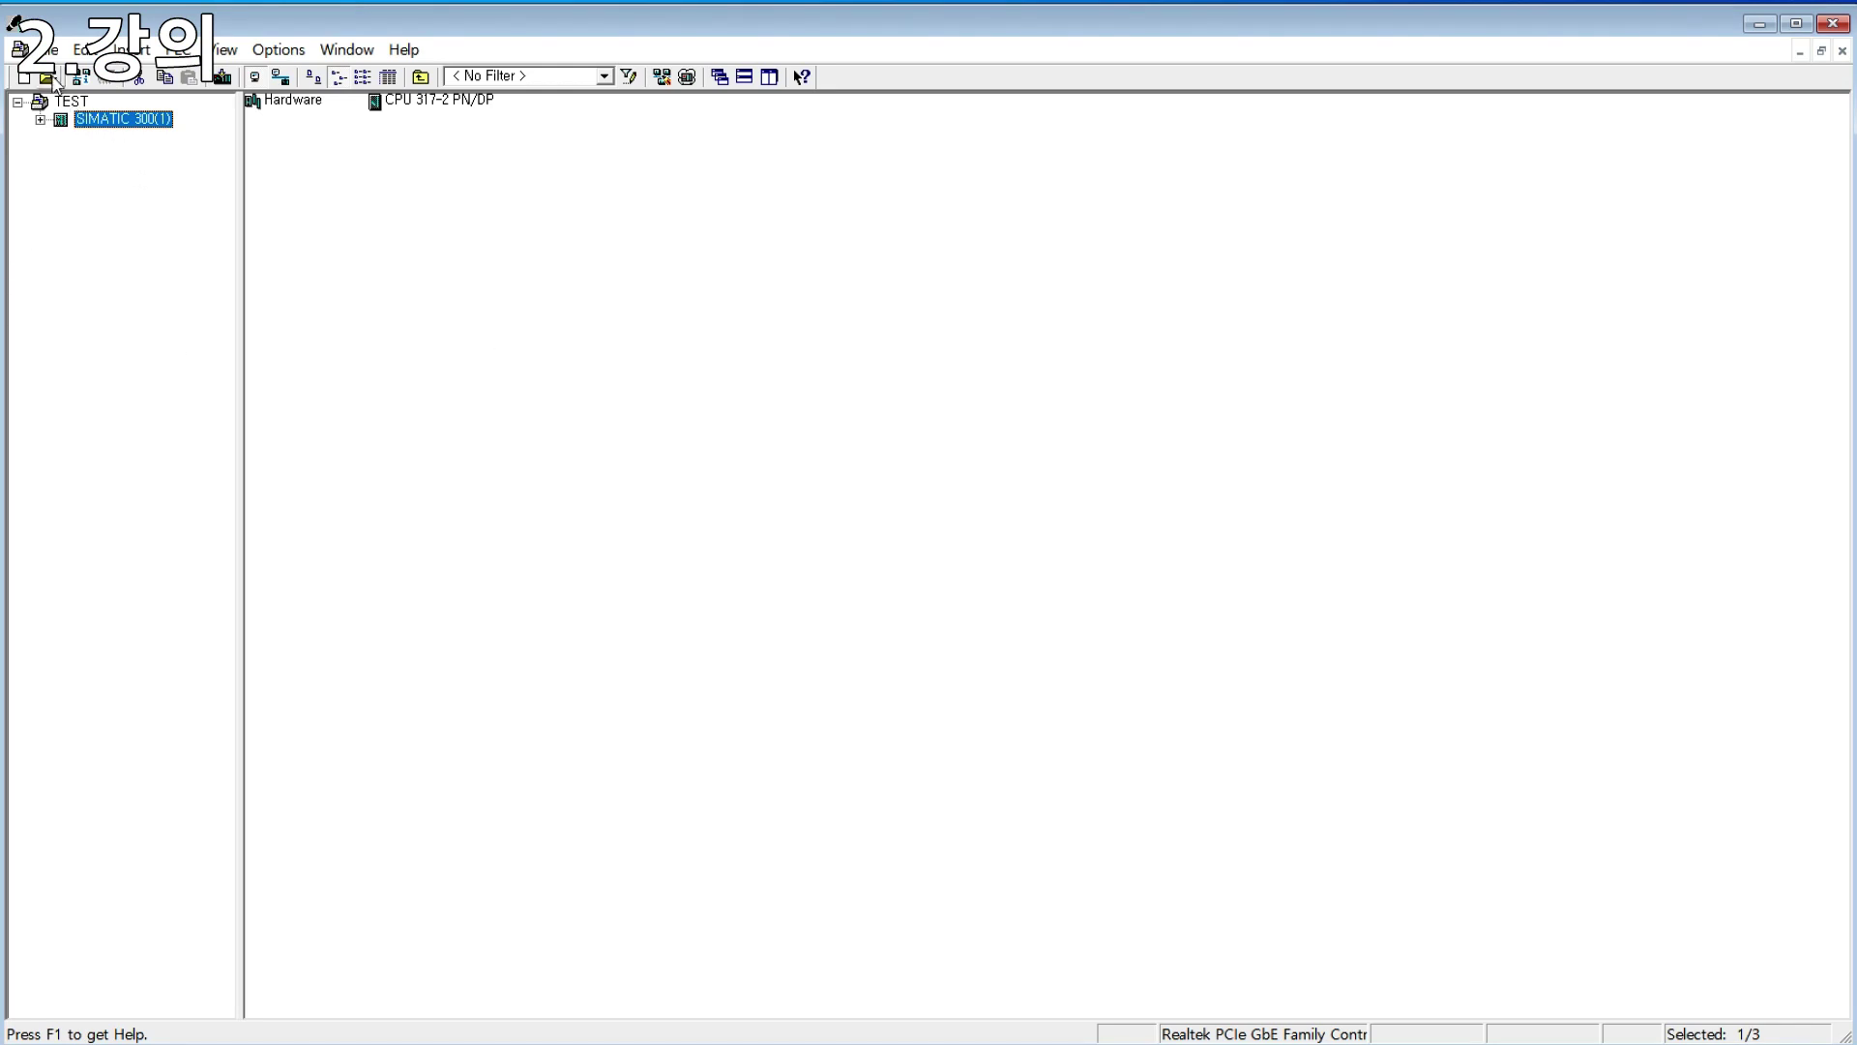
{"action": "key", "text": "alt+f"}
{"action": "left_click", "coordinate": [141, 154]}
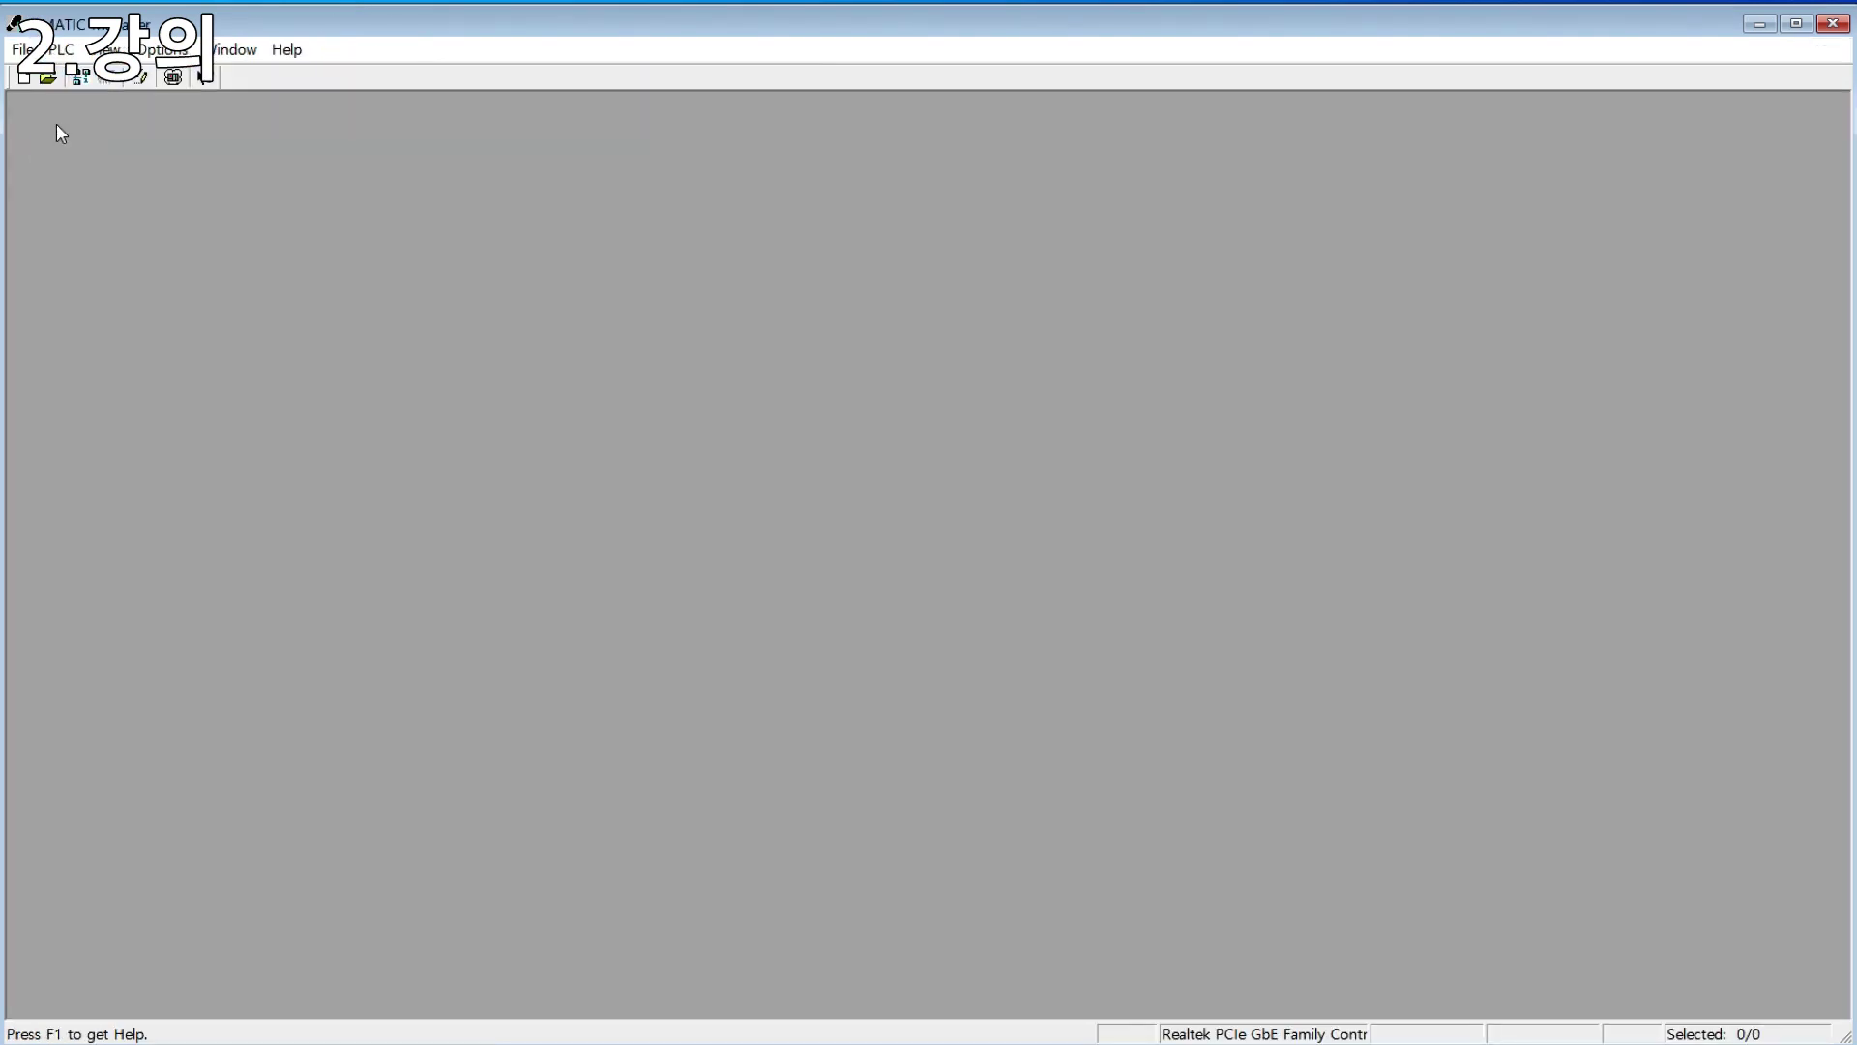
{"action": "left_click", "coordinate": [54, 77]}
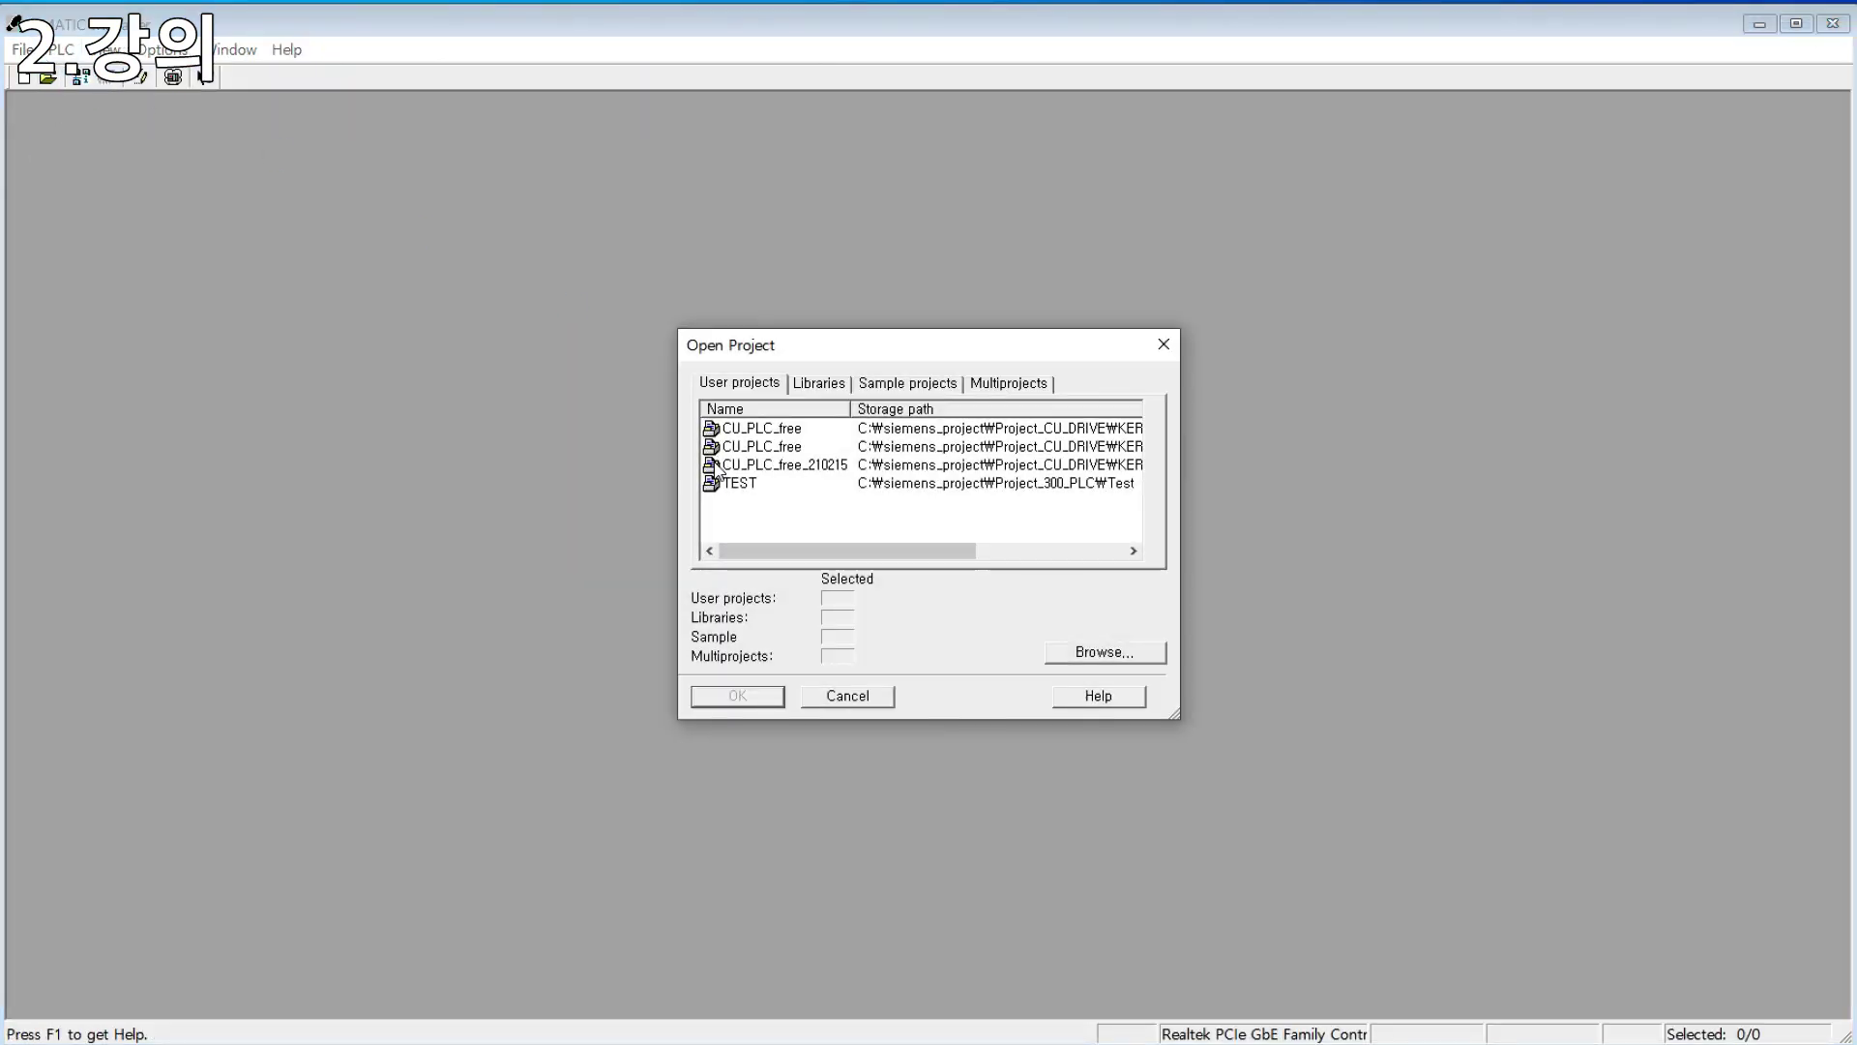
{"action": "left_click", "coordinate": [750, 486]}
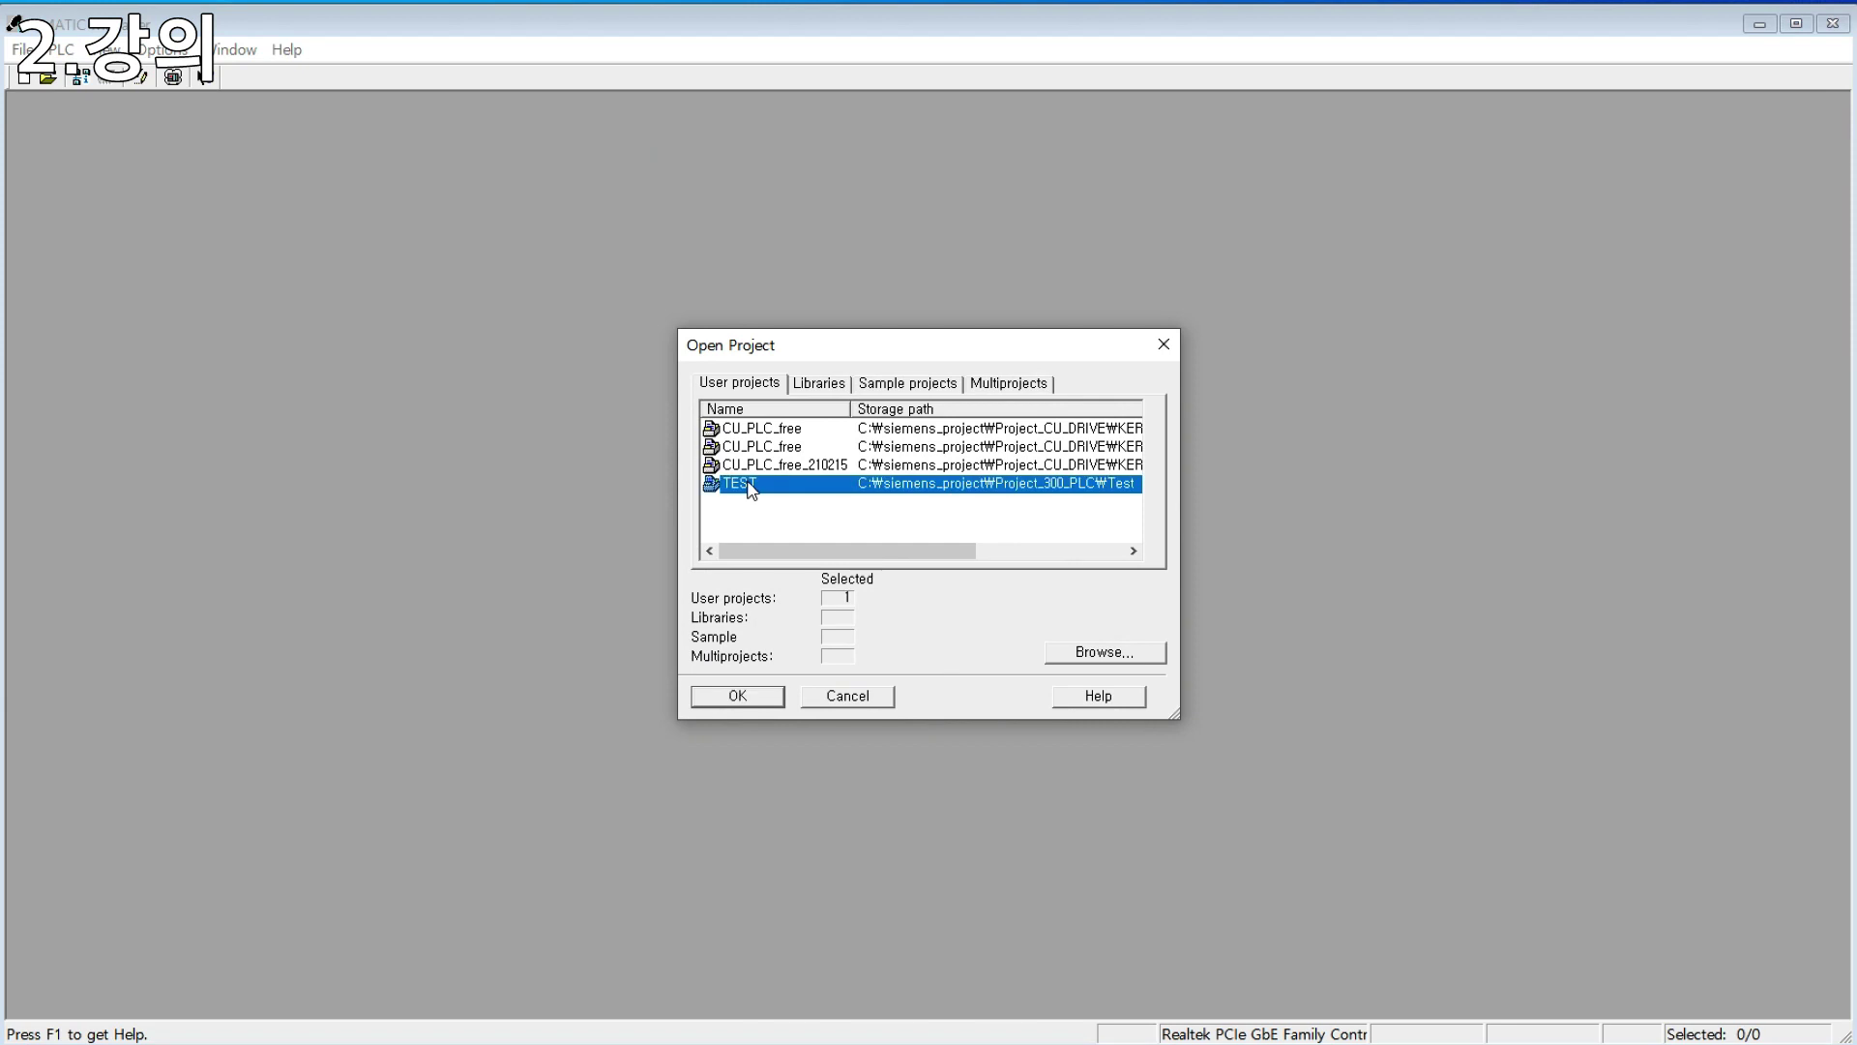
{"action": "double_click", "coordinate": [844, 491]}
Step: Open the hardware configuration of the SIMATIC 300(1) station
{"action": "left_click", "coordinate": [301, 110]}
{"action": "double_click", "coordinate": [301, 110]}
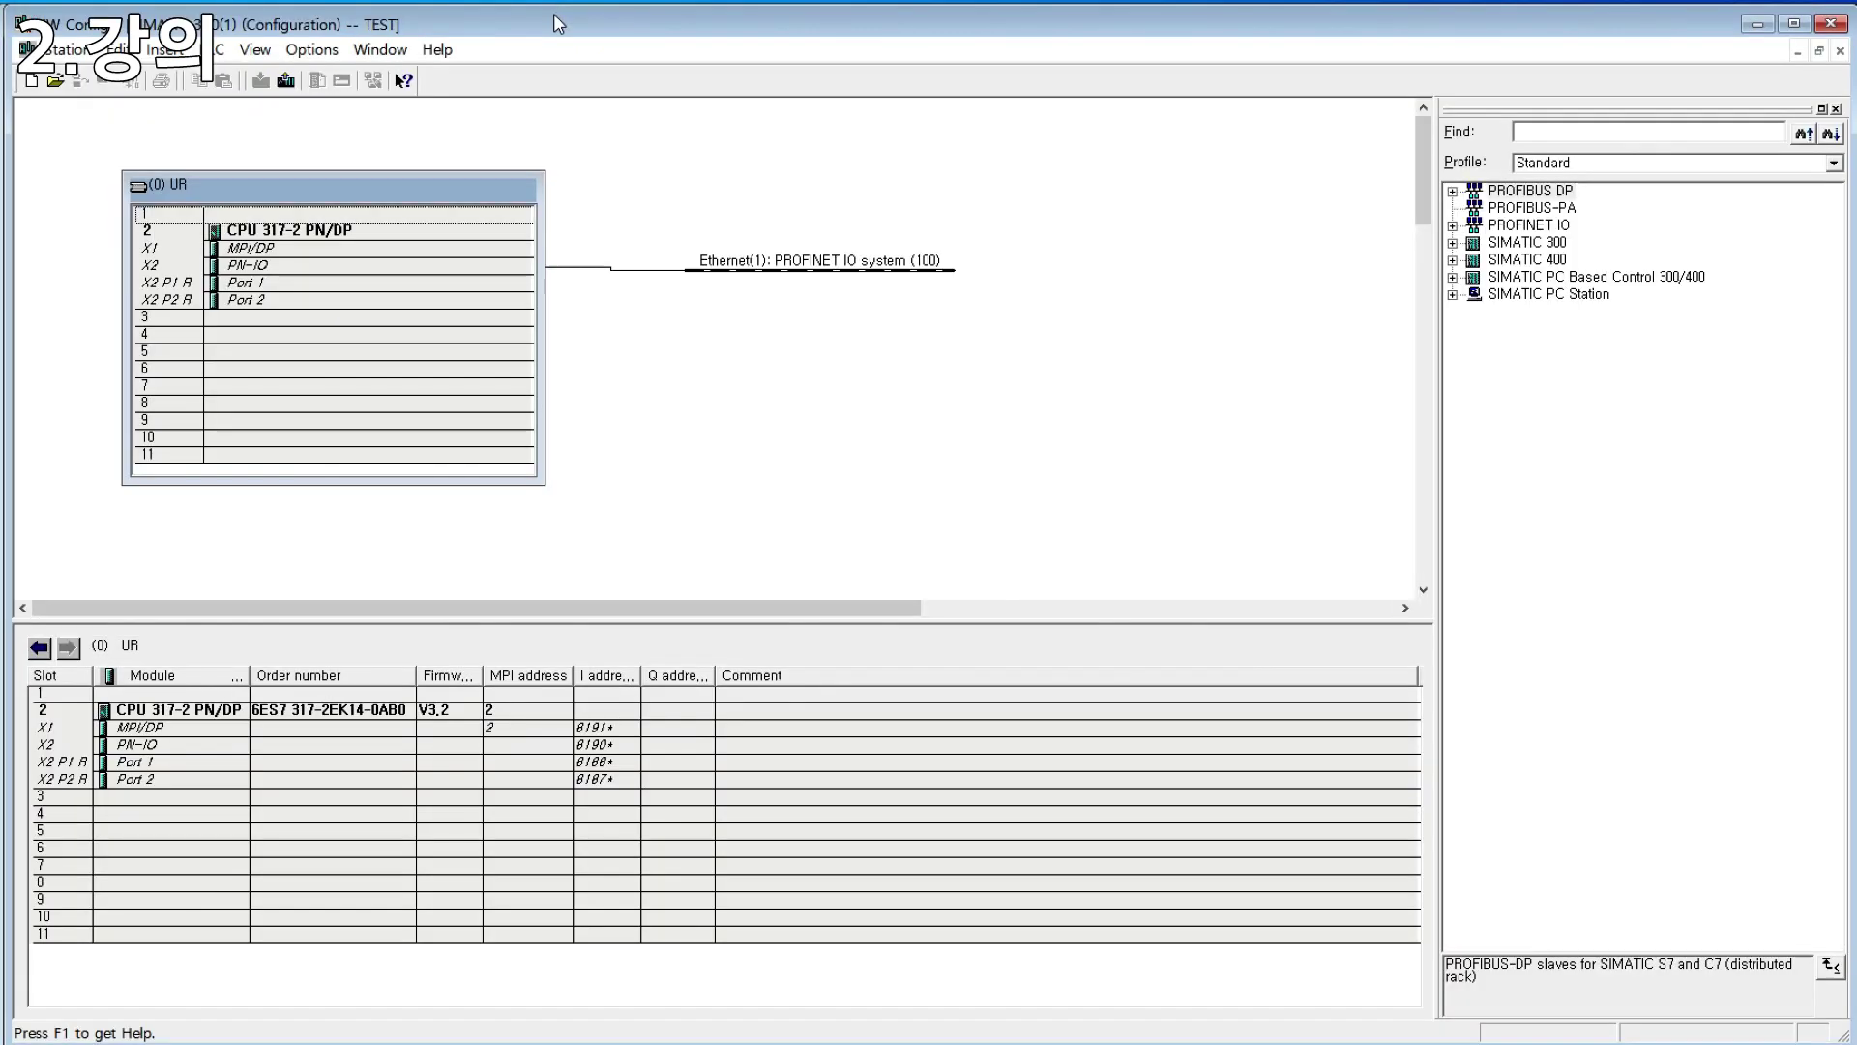
{"action": "left_click_drag", "start_coordinate": [573, 32], "coordinate": [573, 32]}
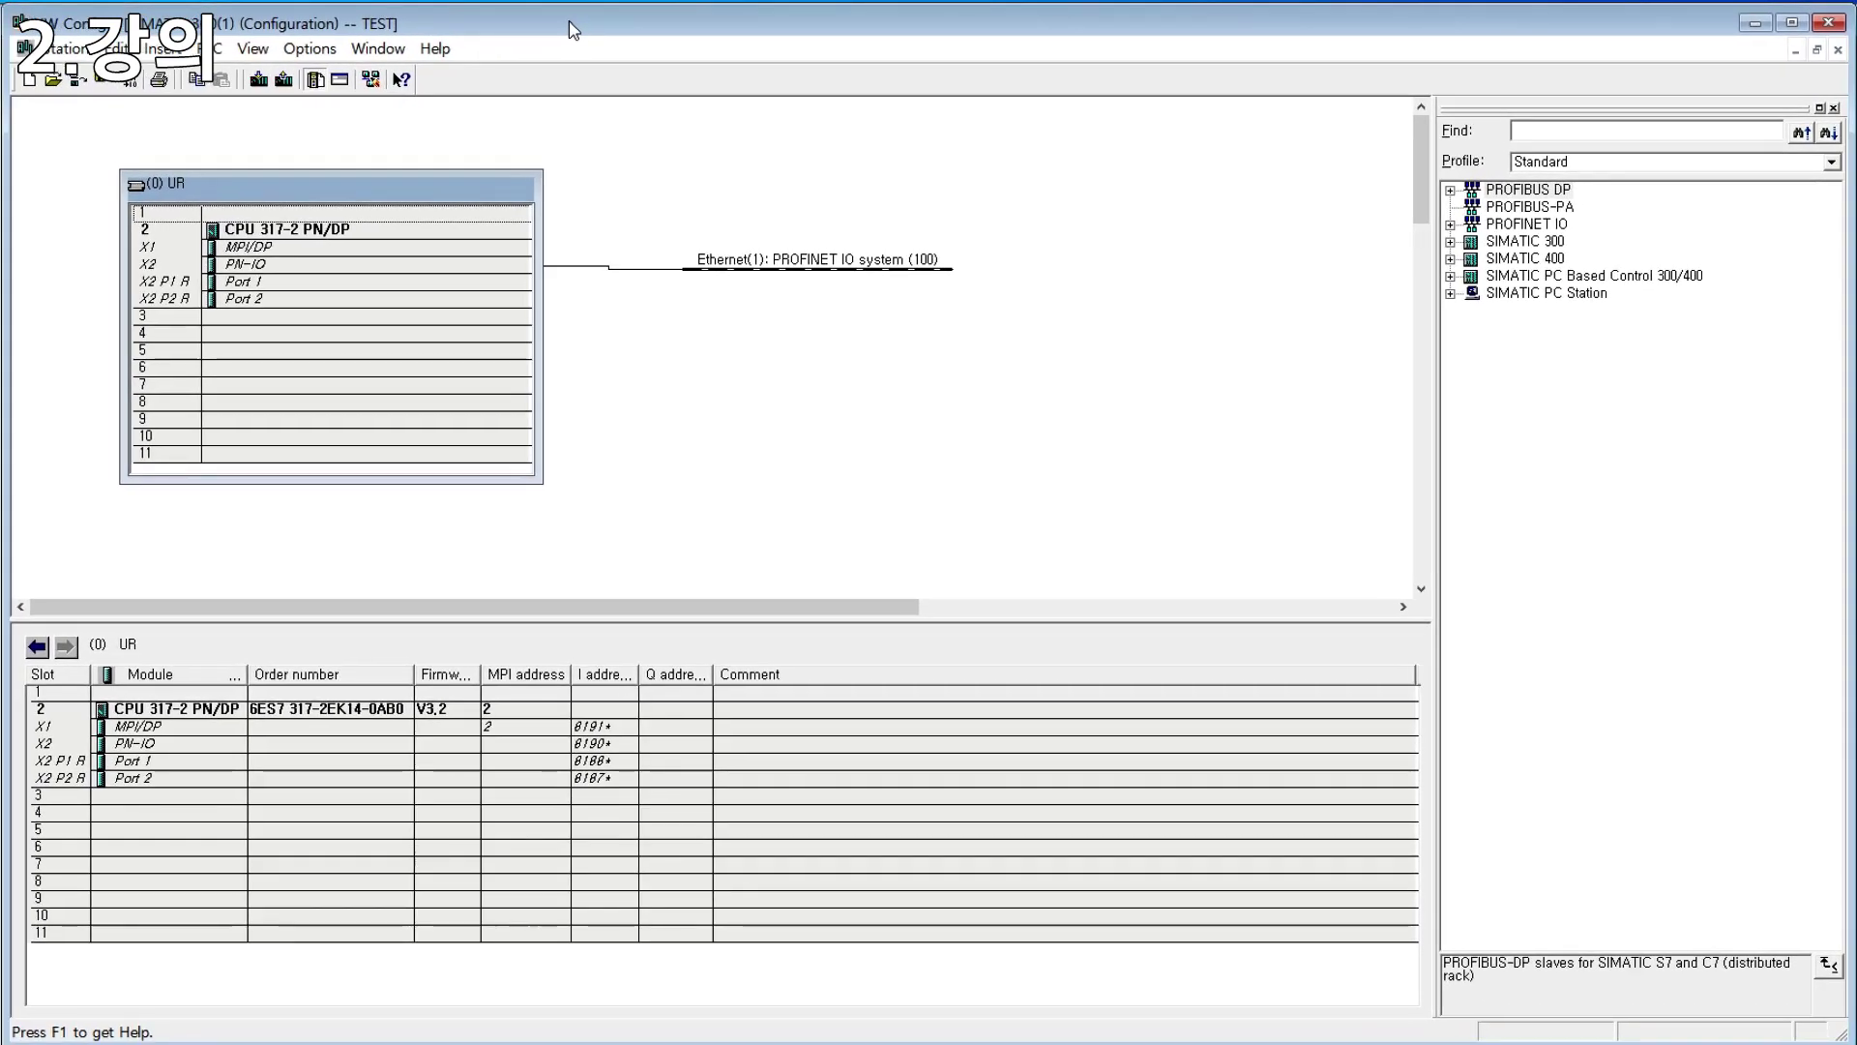
Step: Start installing a GSD file and choose the Downloads subfolder GSDML-V2.32-Sinamics_V90PN-20190415 as the source directory
{"action": "left_click", "coordinate": [377, 48]}
{"action": "mouse_move", "coordinate": [329, 41]}
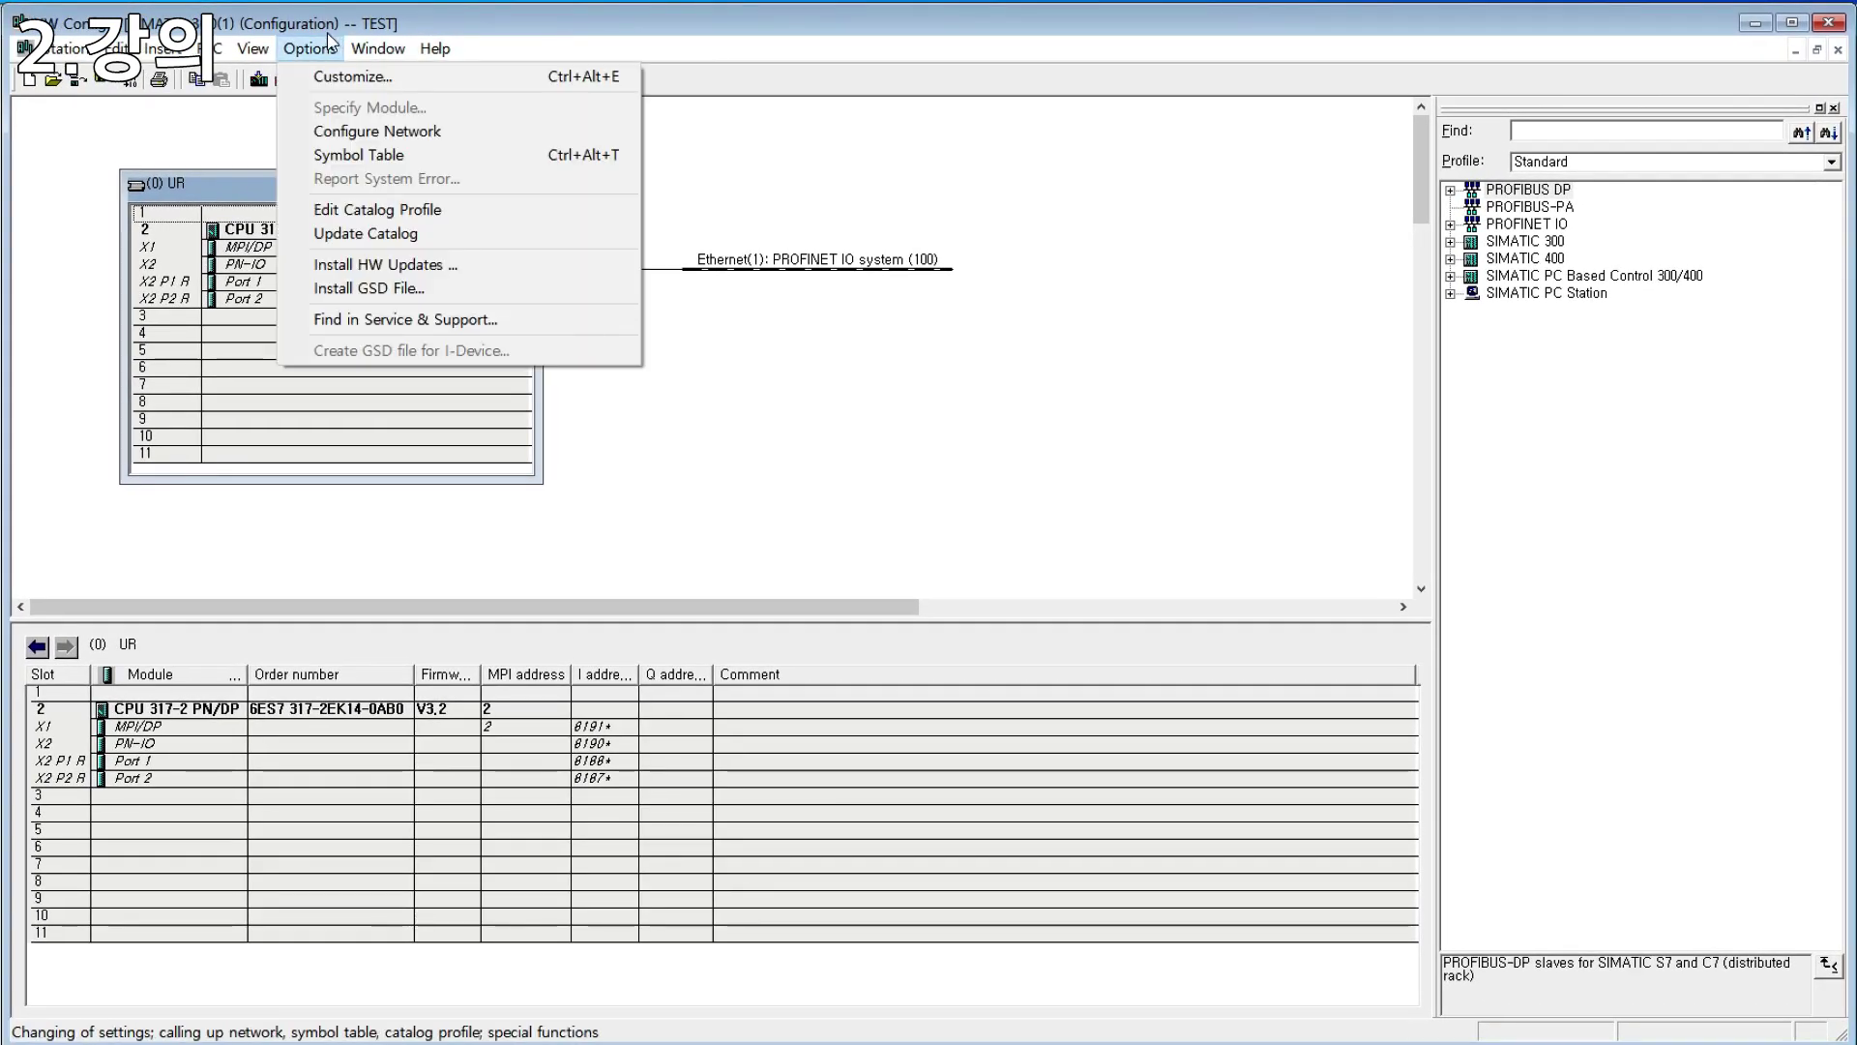
{"action": "left_click", "coordinate": [535, 303]}
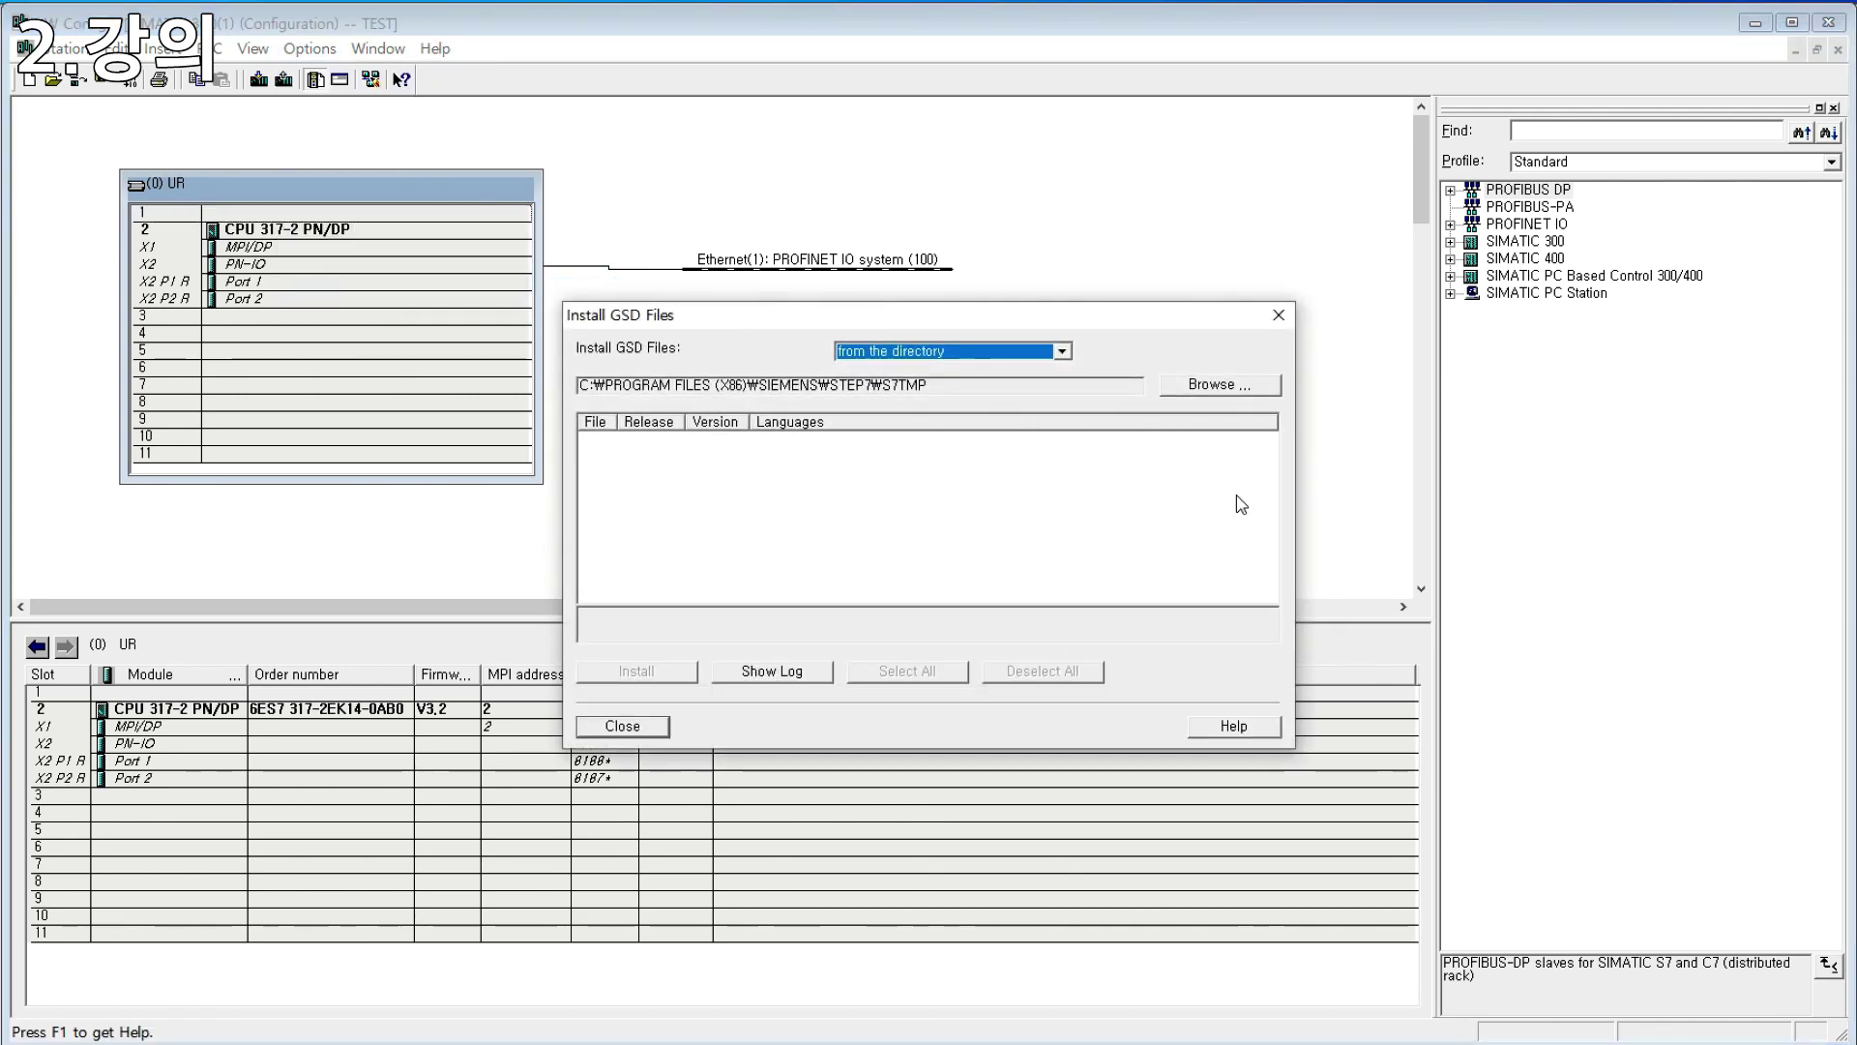
{"action": "left_click", "coordinate": [1243, 389]}
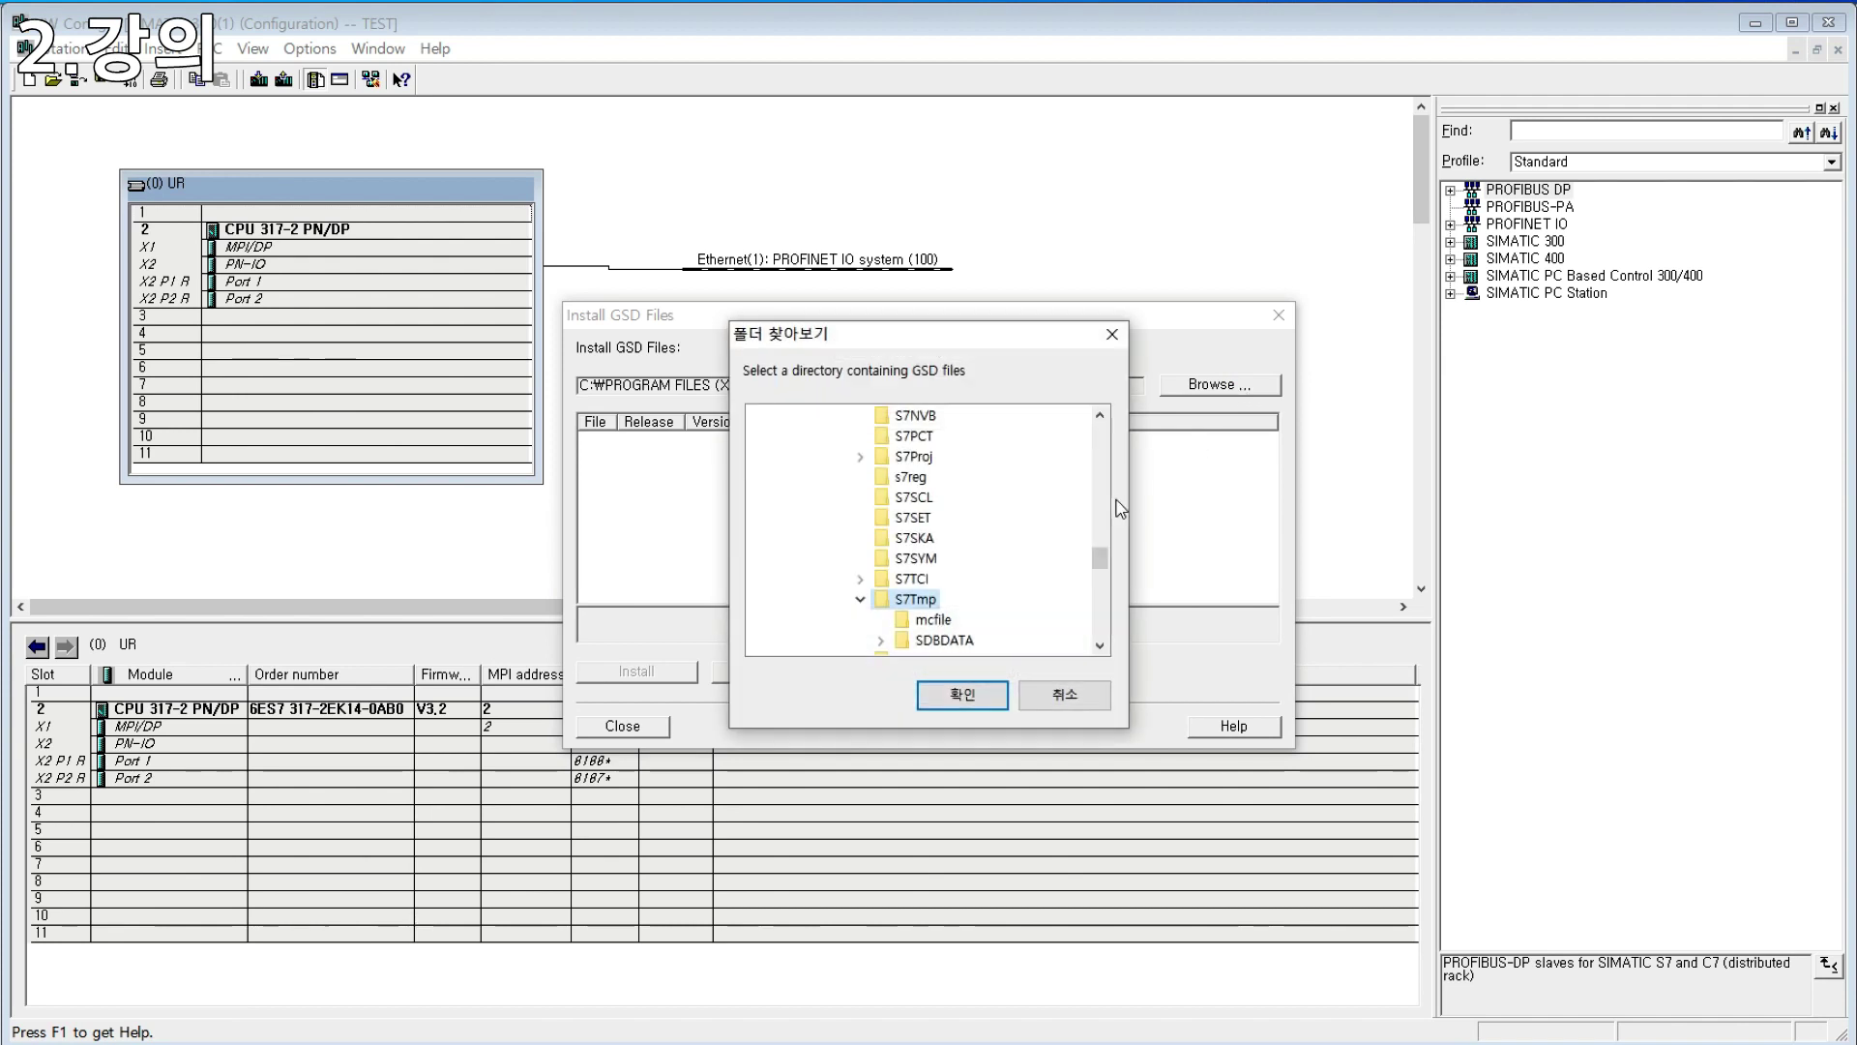
{"action": "left_click_drag", "start_coordinate": [1100, 558], "coordinate": [1100, 426]}
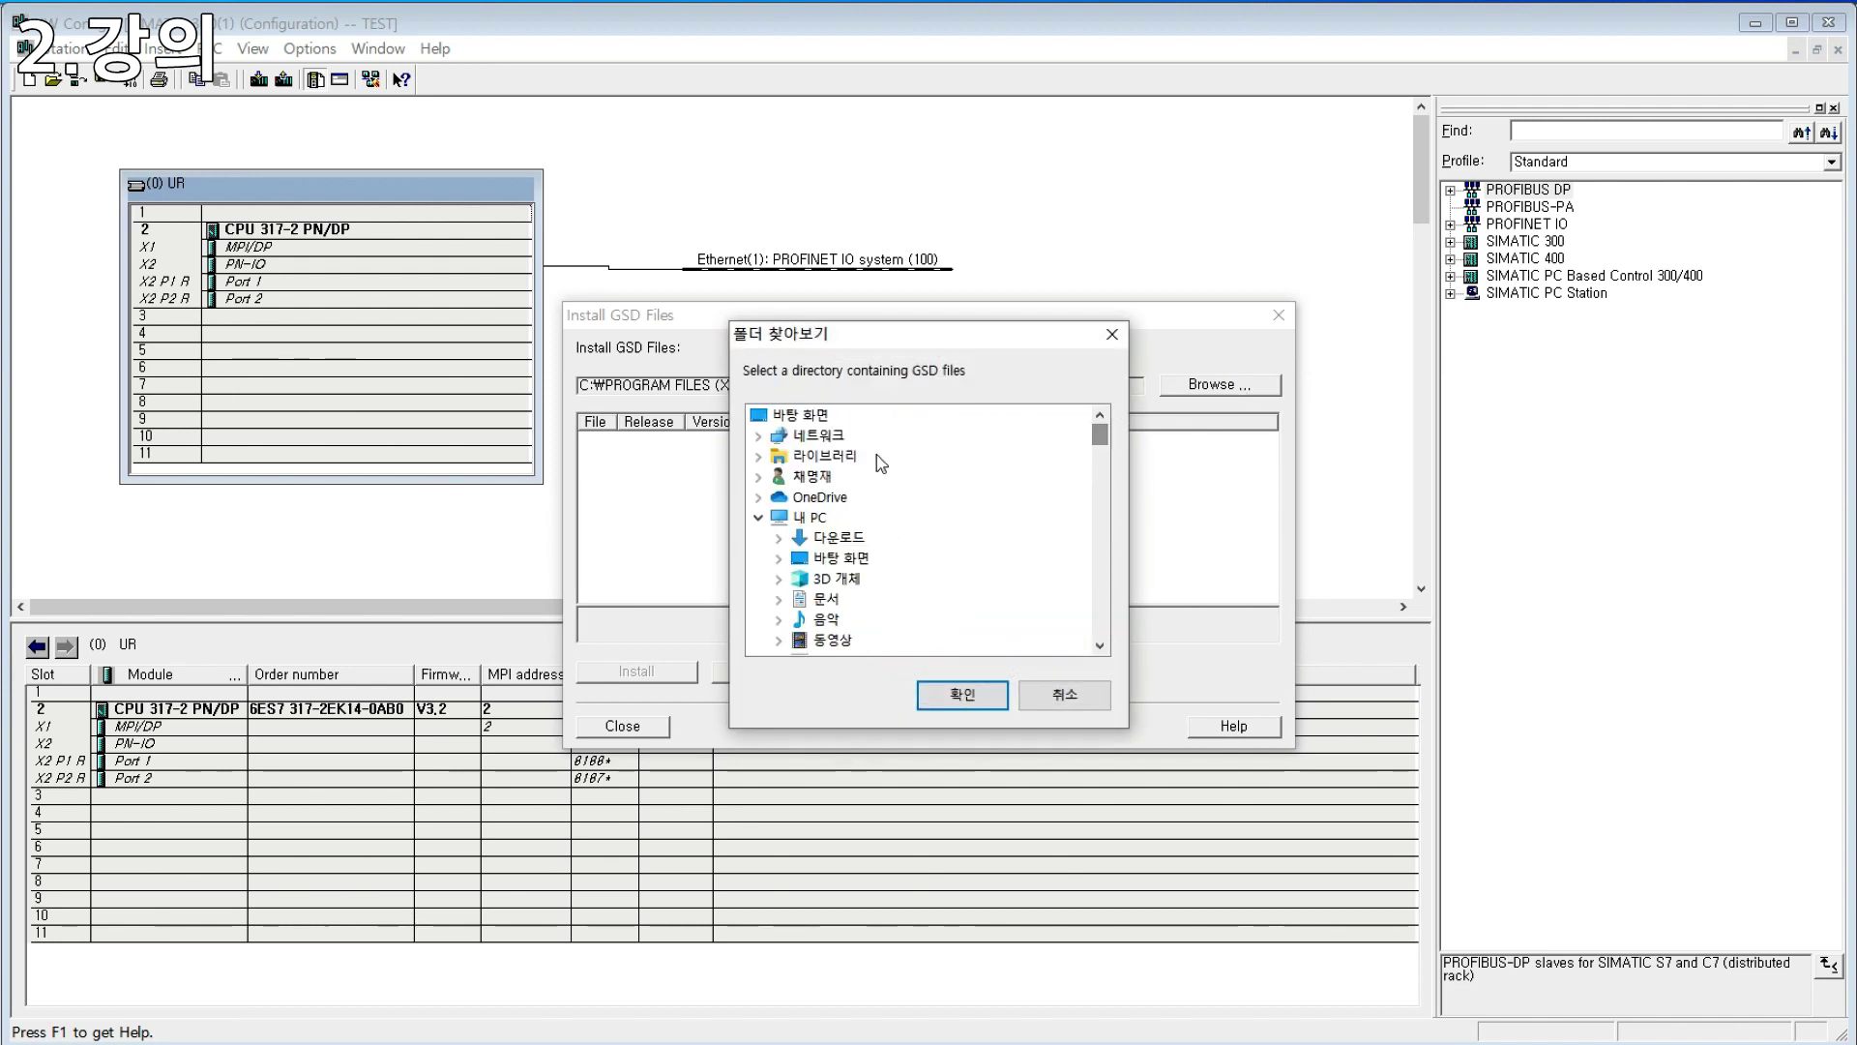
{"action": "left_click", "coordinate": [850, 540]}
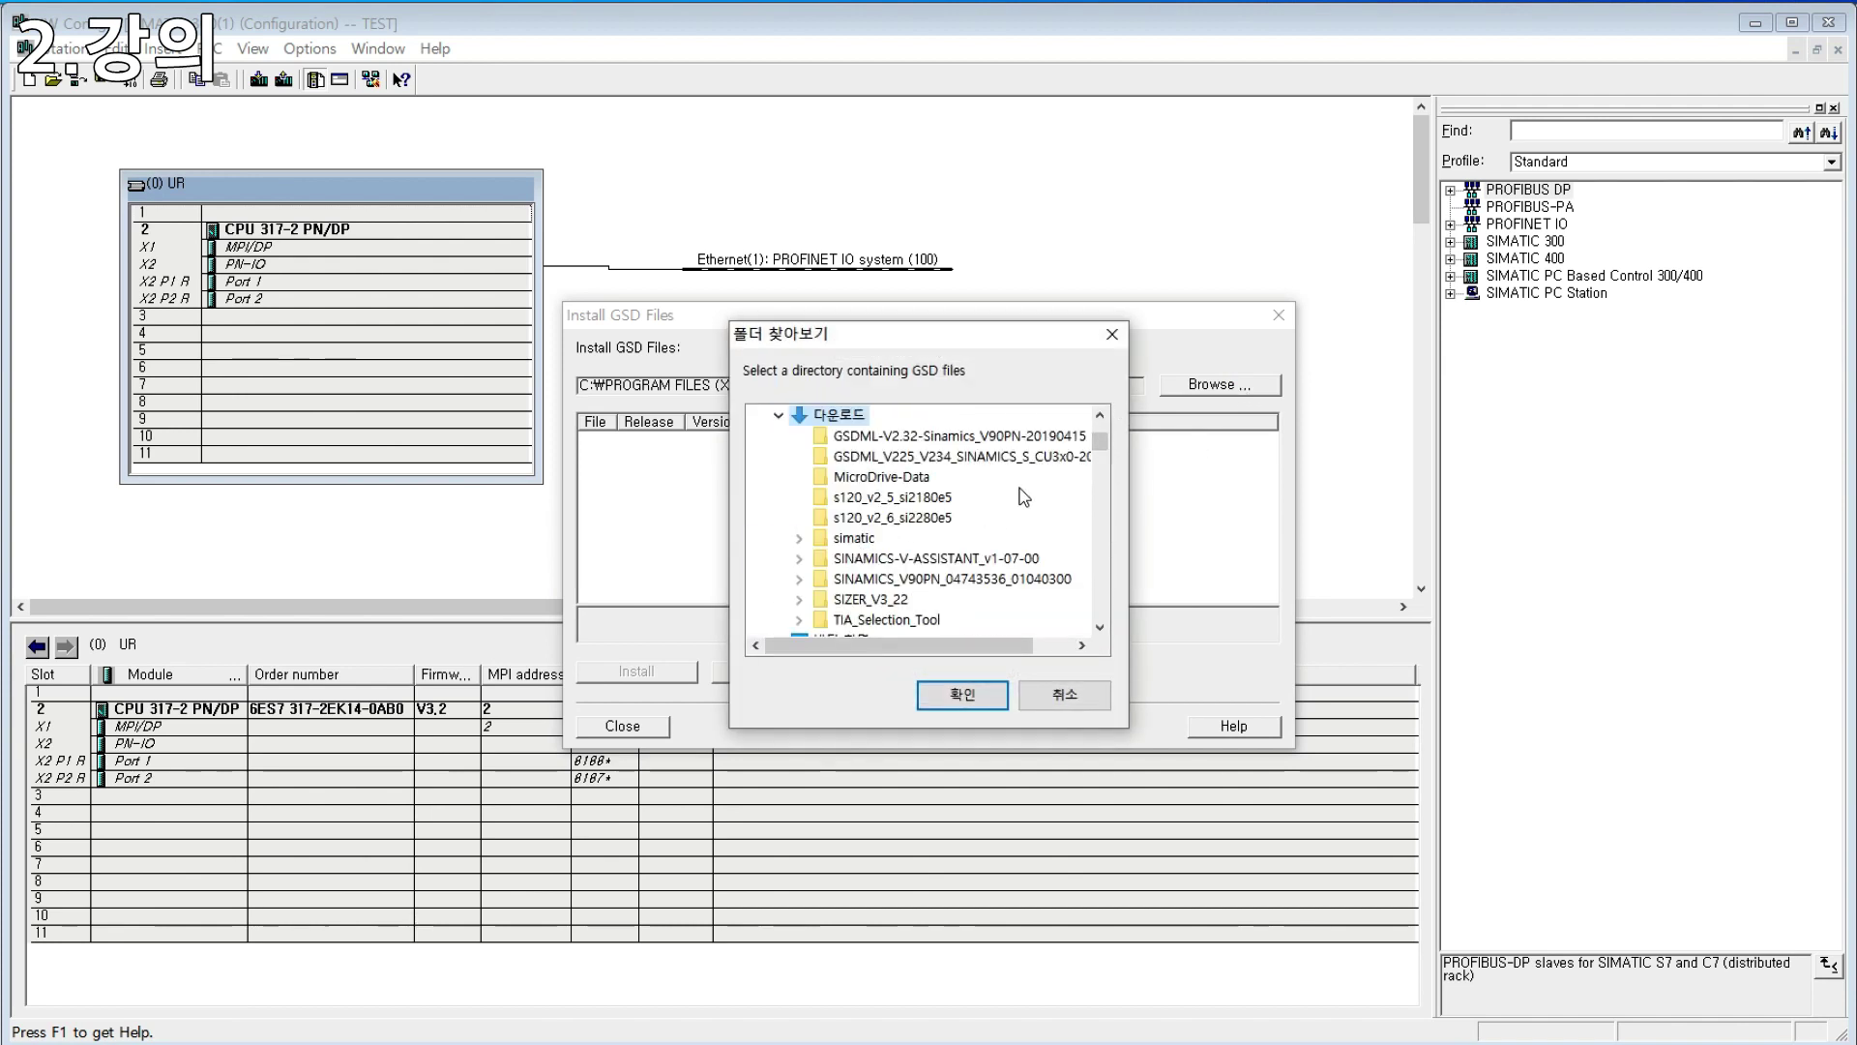
{"action": "left_click", "coordinate": [982, 440]}
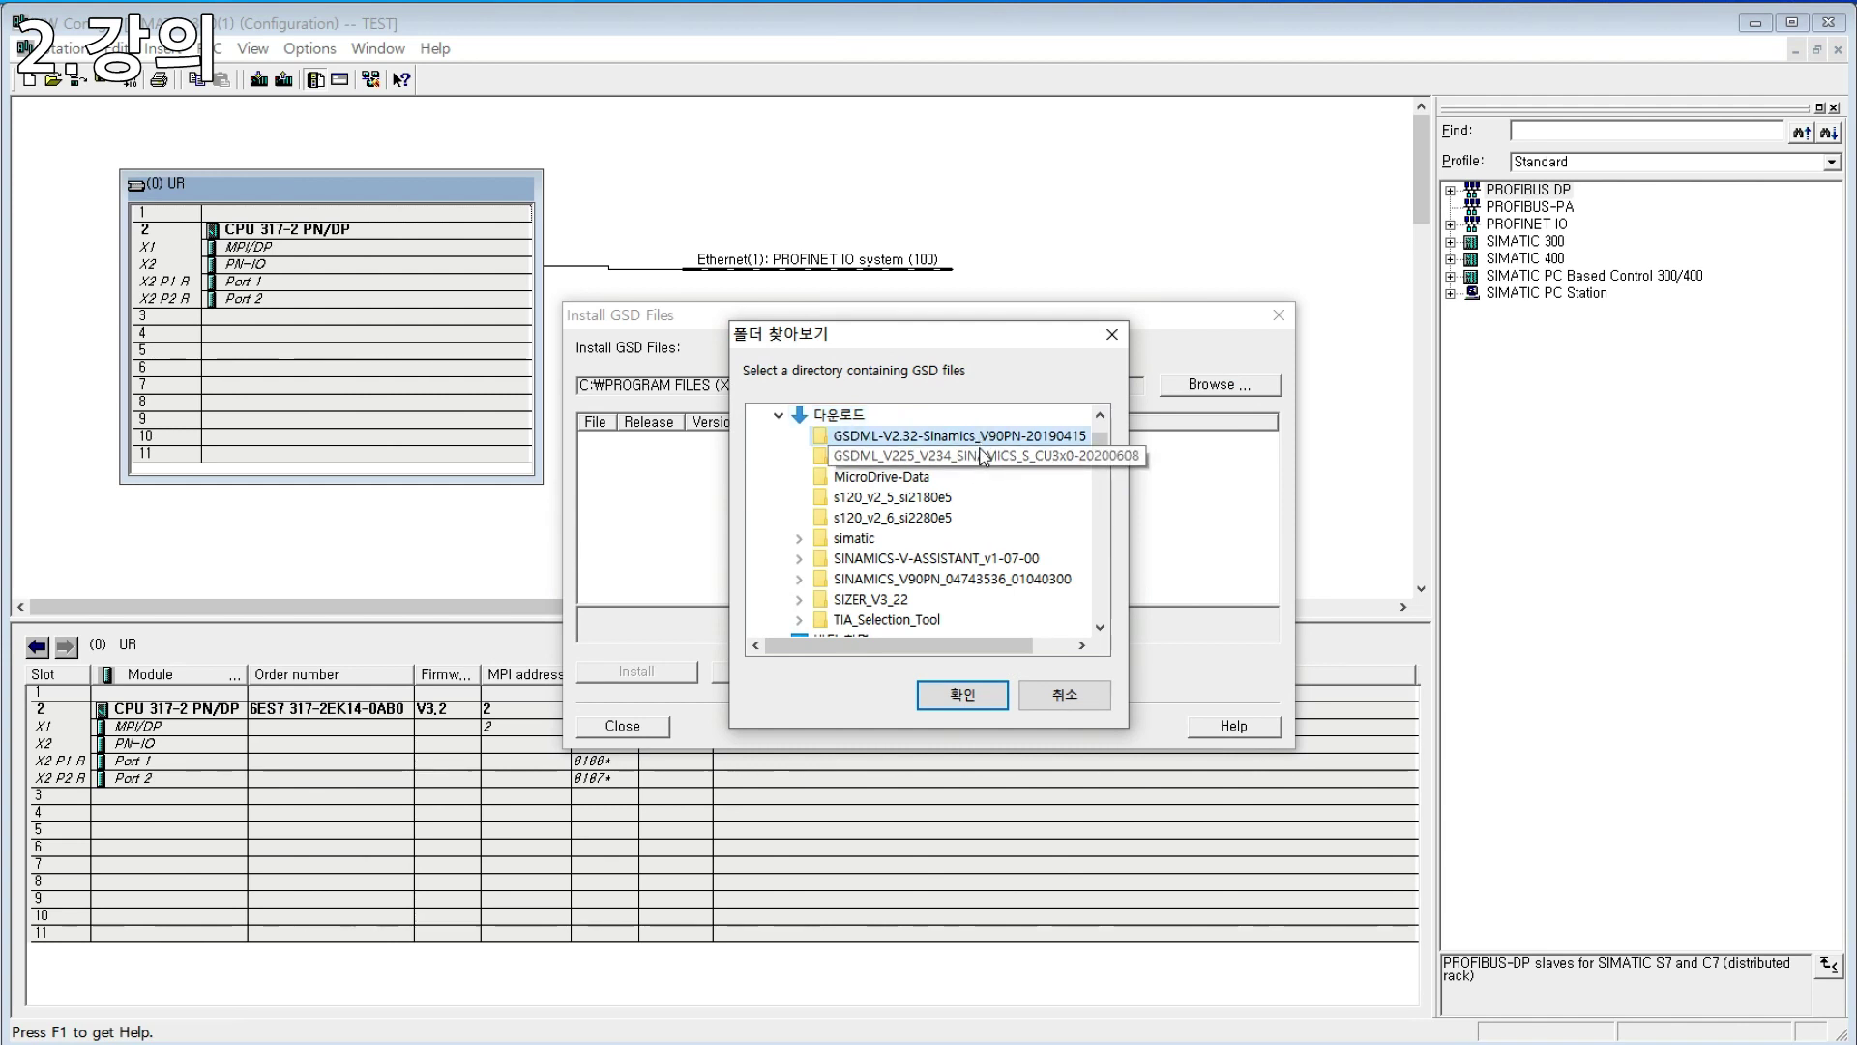
{"action": "left_click", "coordinate": [970, 694]}
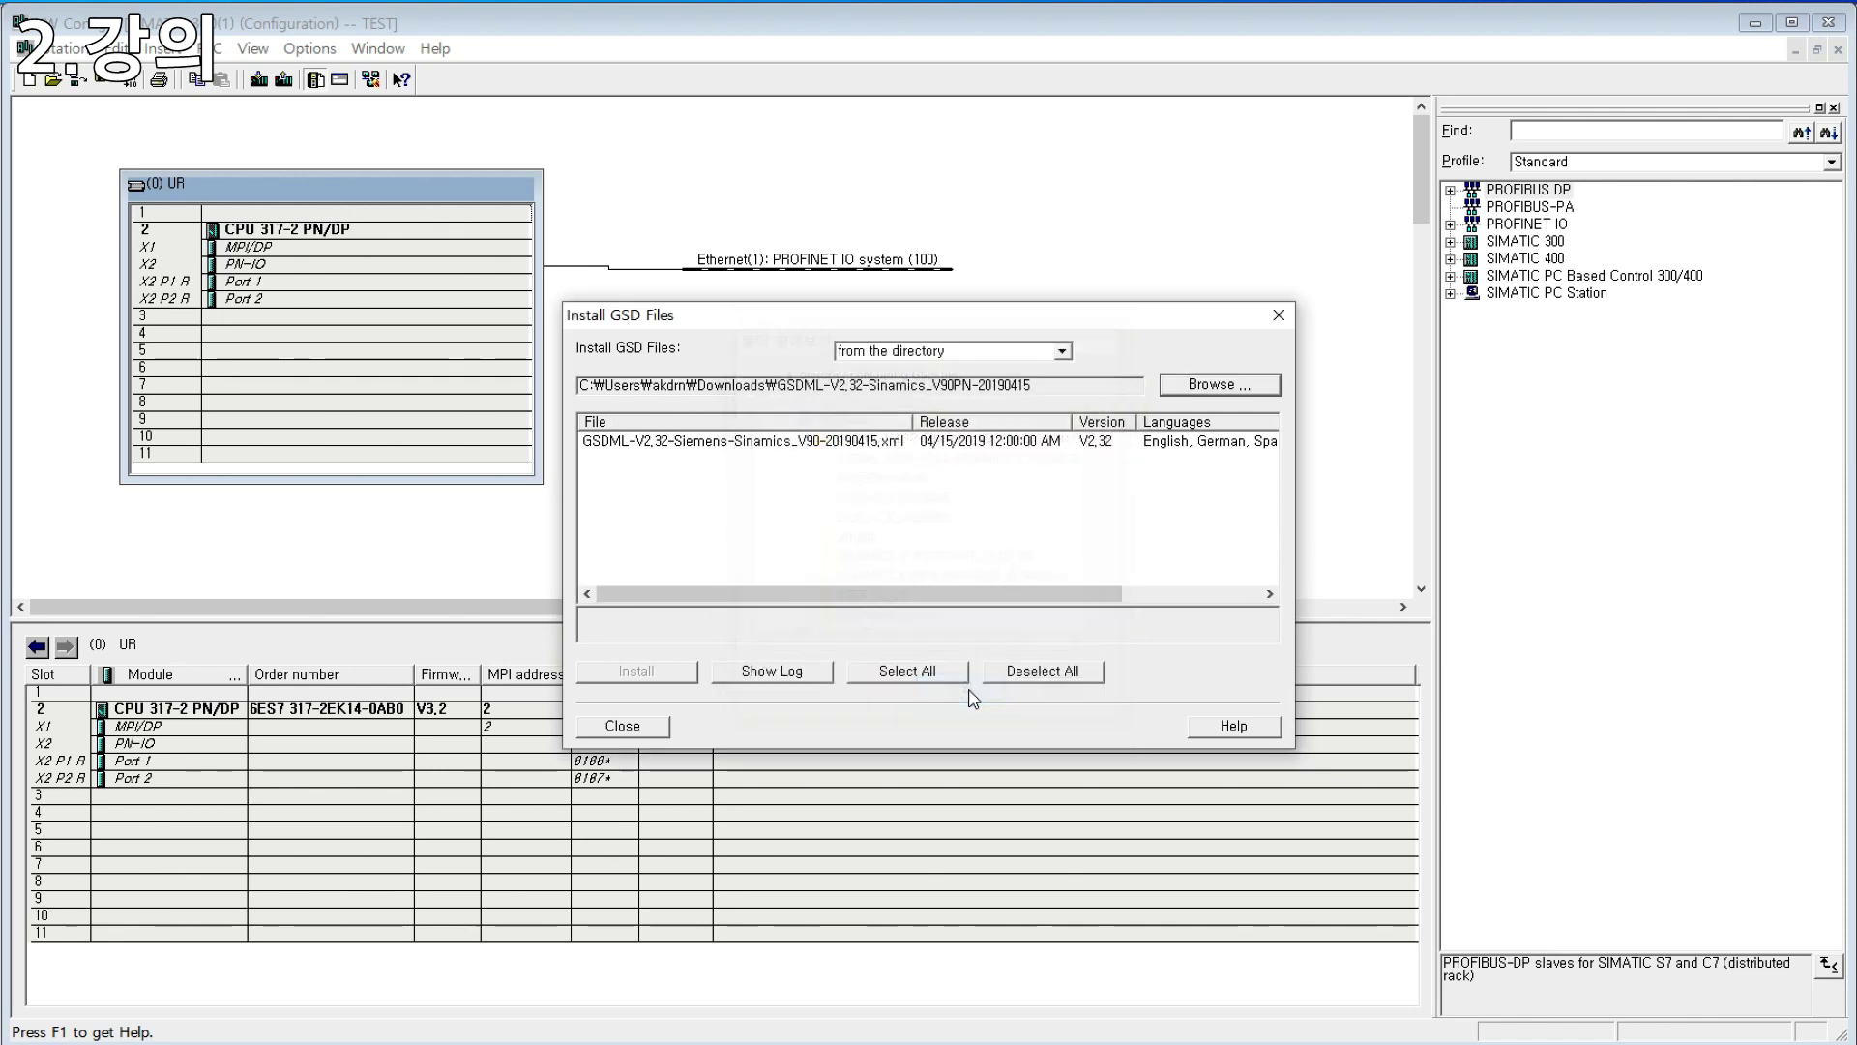
Step: Install GSDML-V2.32-Siemens-Sinamics_V90-20190415.xml, acknowledge the result and close the GSD installation dialog
{"action": "left_click", "coordinate": [857, 447]}
{"action": "left_click_drag", "start_coordinate": [854, 593], "coordinate": [919, 593]}
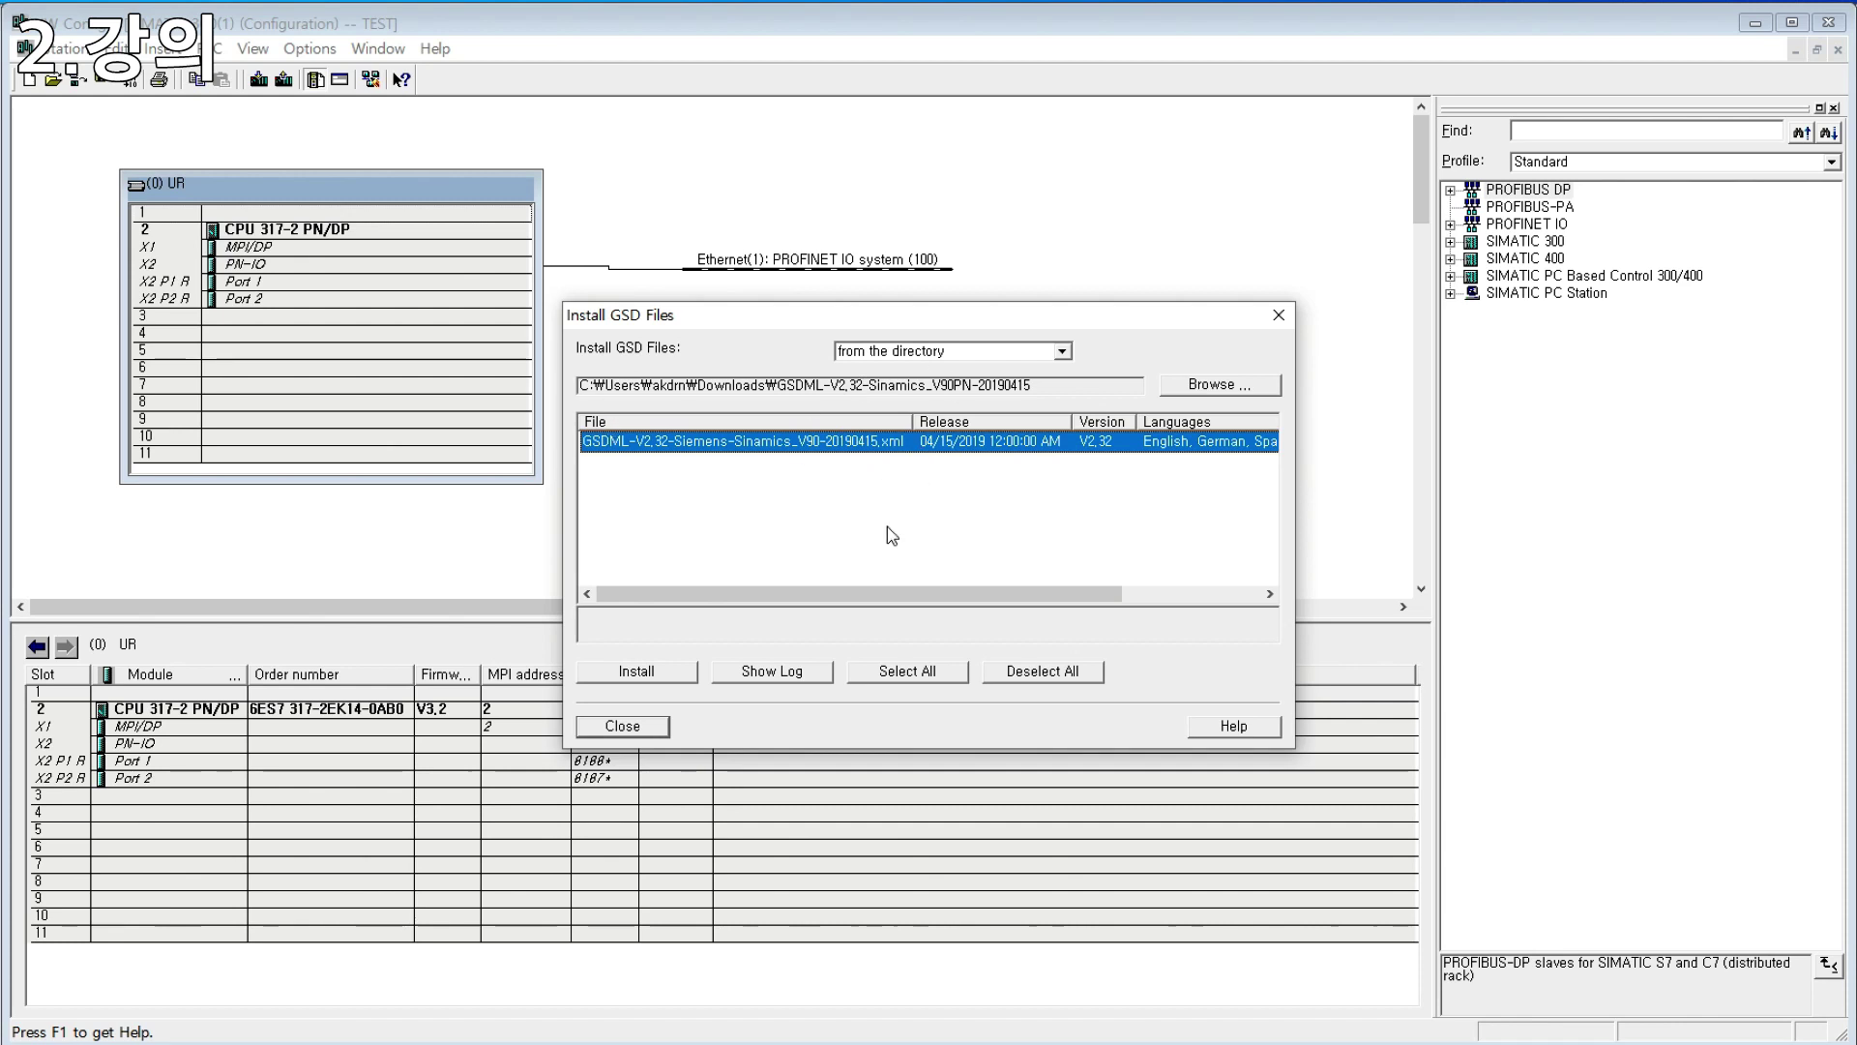
{"action": "left_click", "coordinate": [619, 675]}
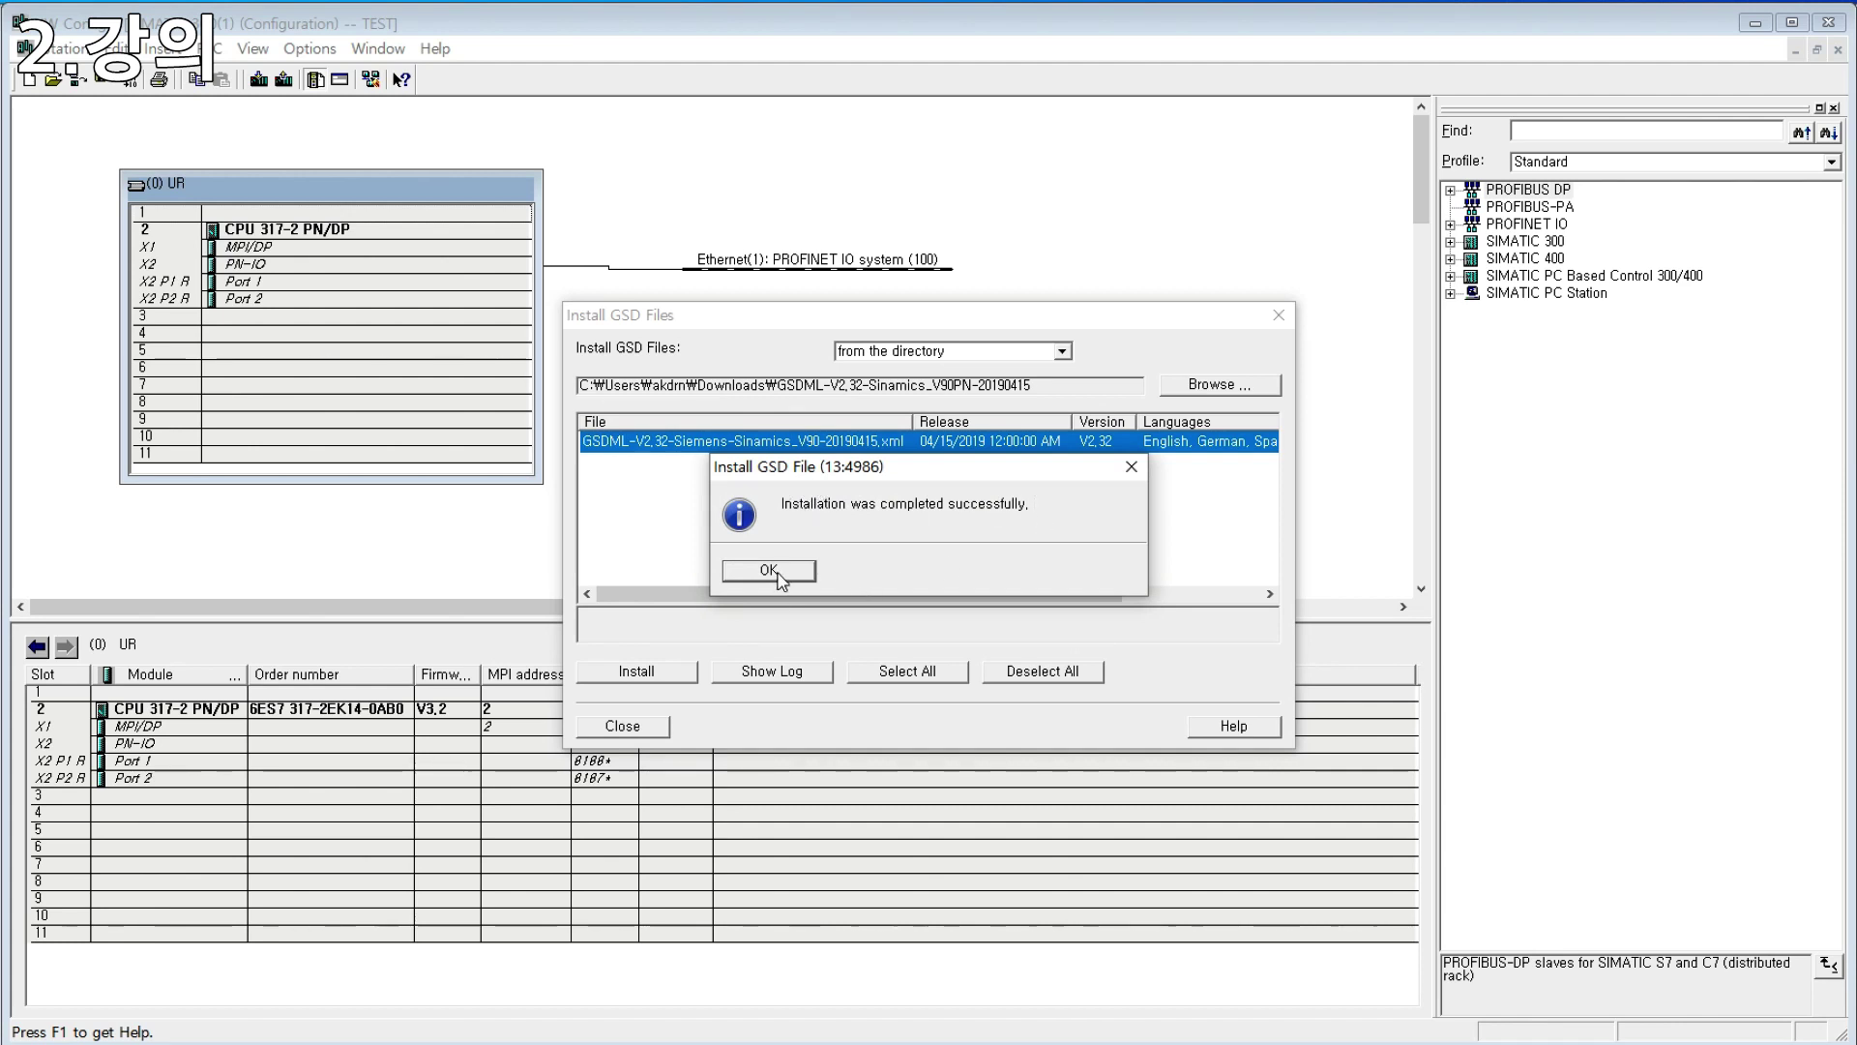
{"action": "left_click", "coordinate": [769, 571]}
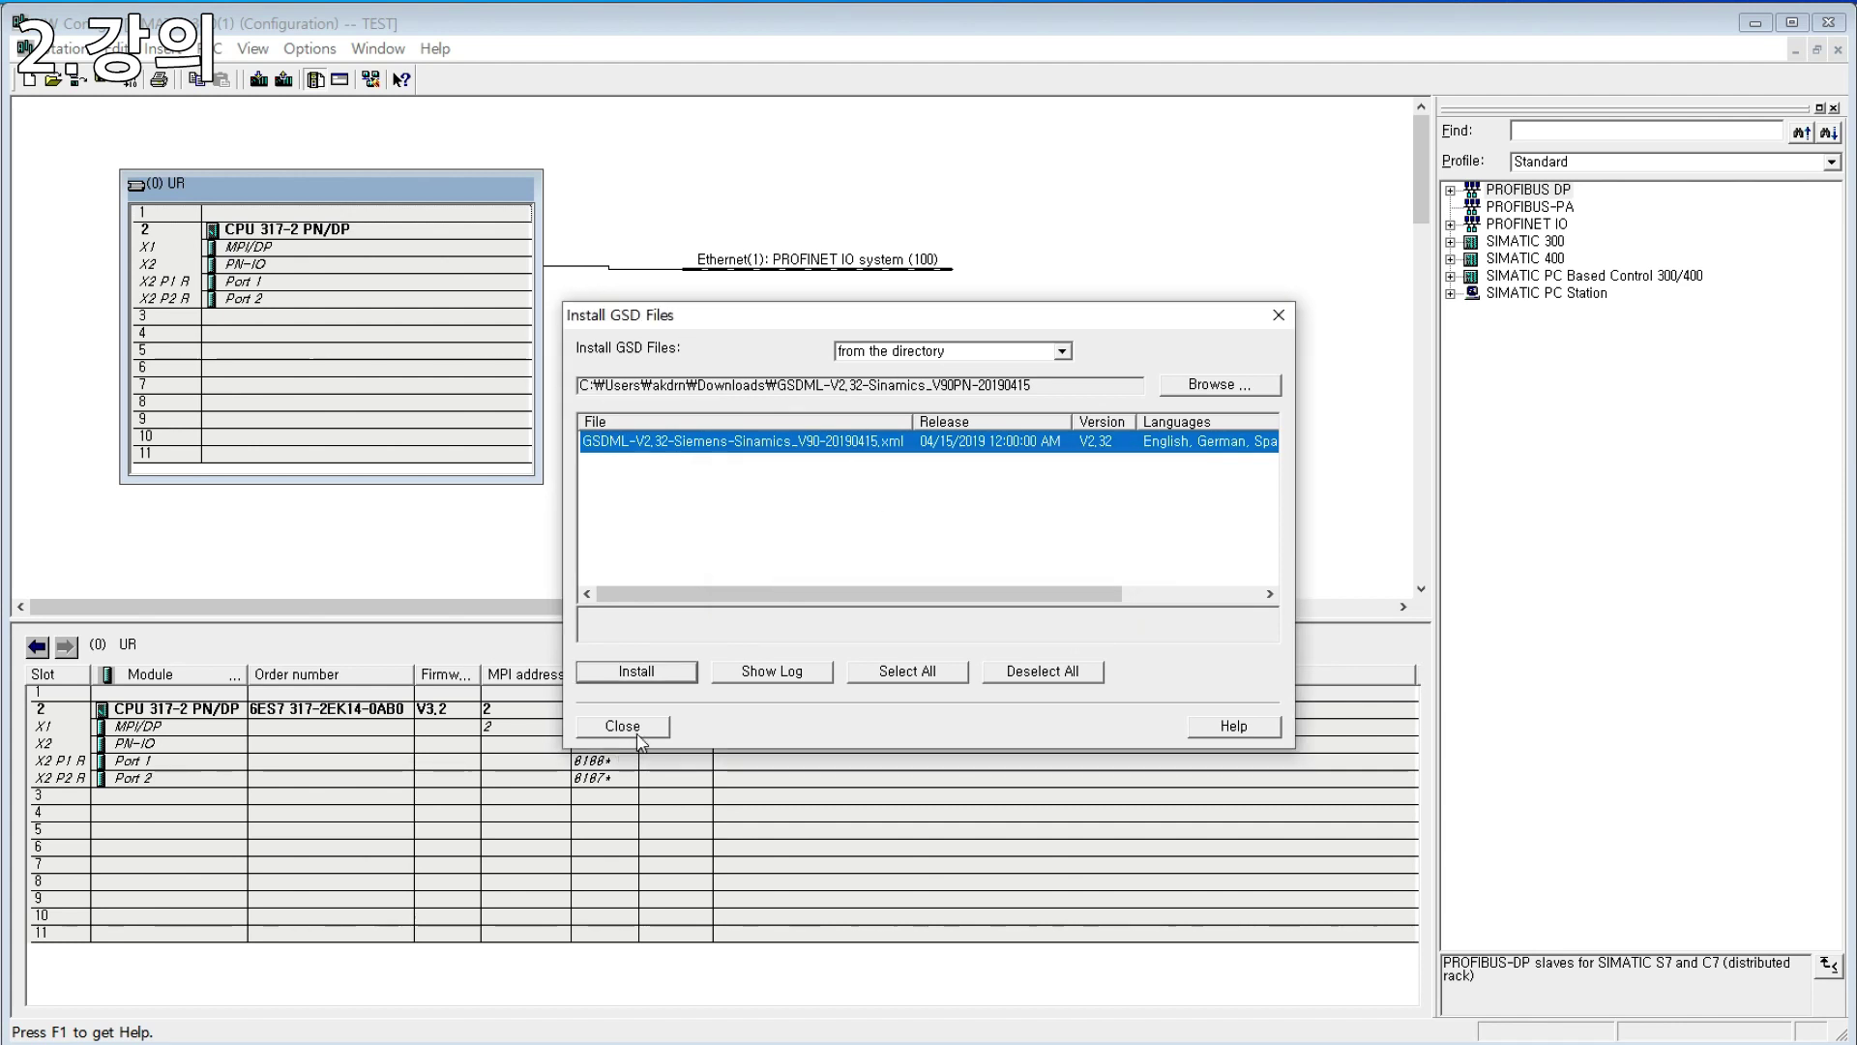
{"action": "left_click", "coordinate": [639, 725]}
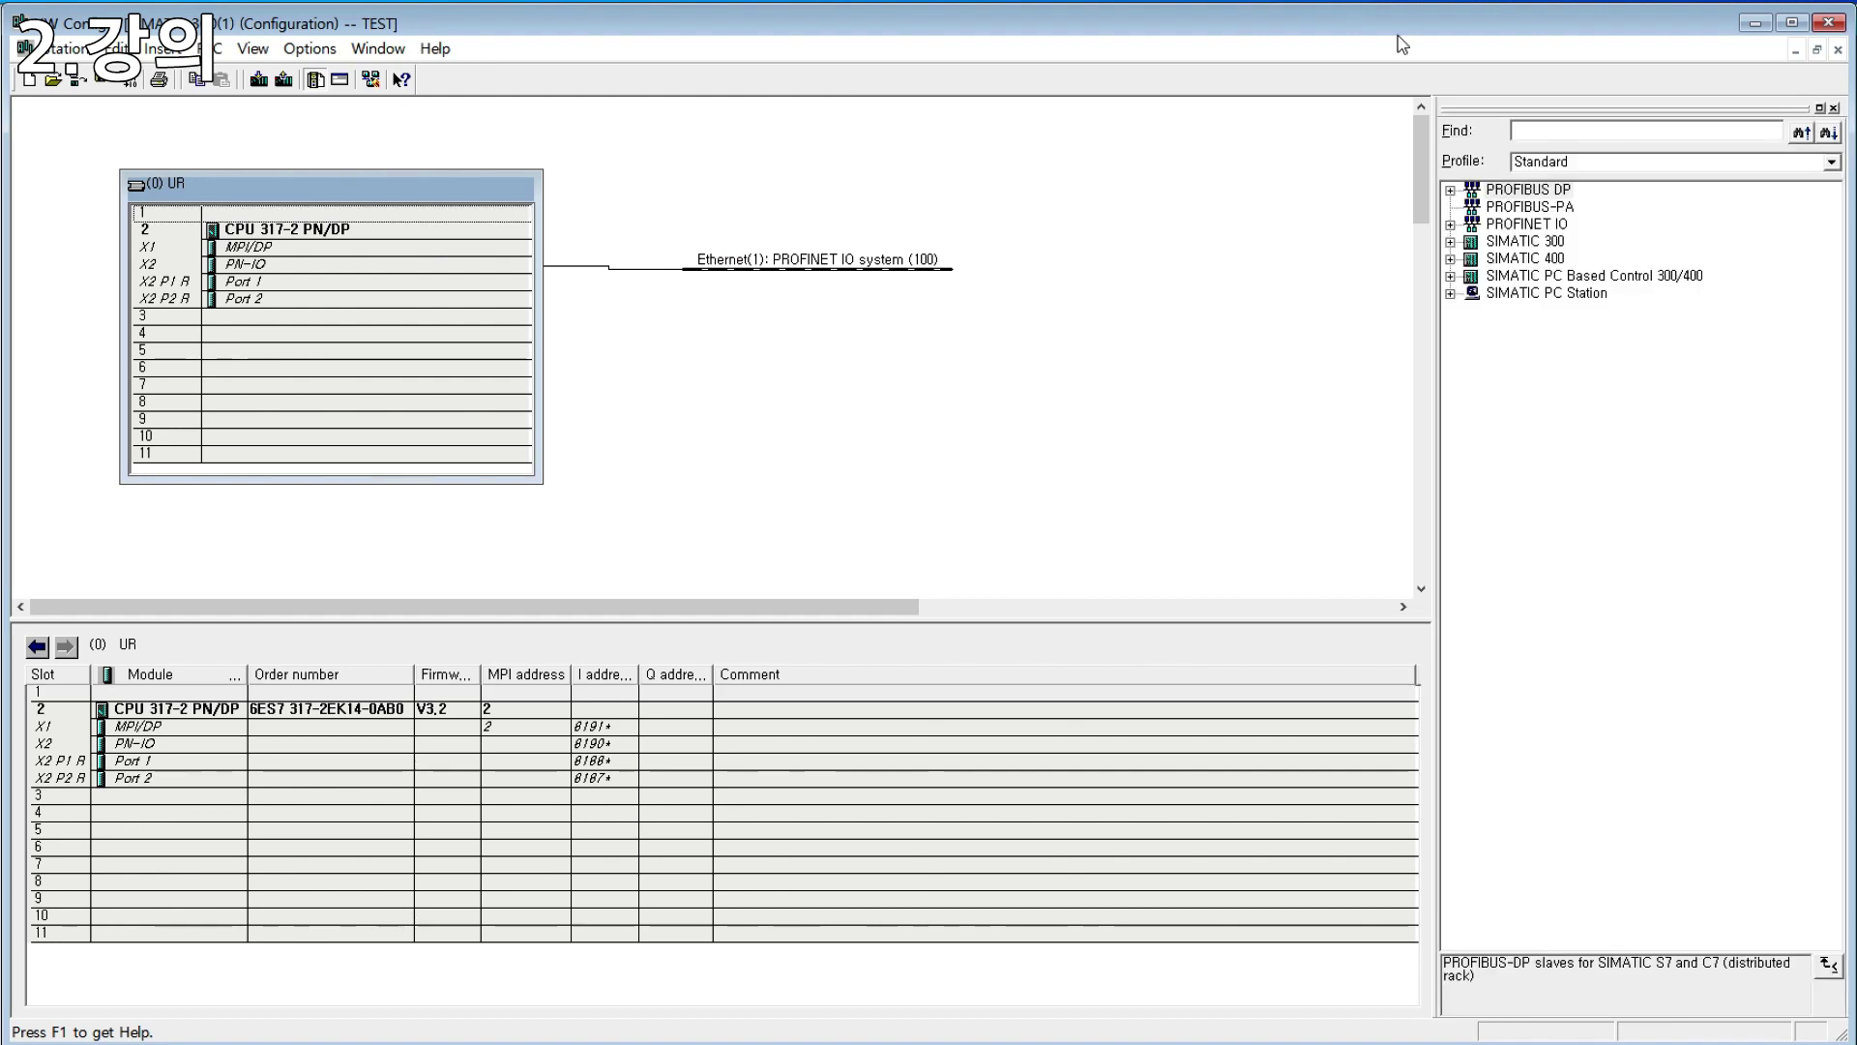
Step: Find SINAMICS V90 PN V1.0 in the hardware catalog under PROFINET IO, Drives, SINAMICS, GSD and select it
{"action": "double_click", "coordinate": [1528, 226]}
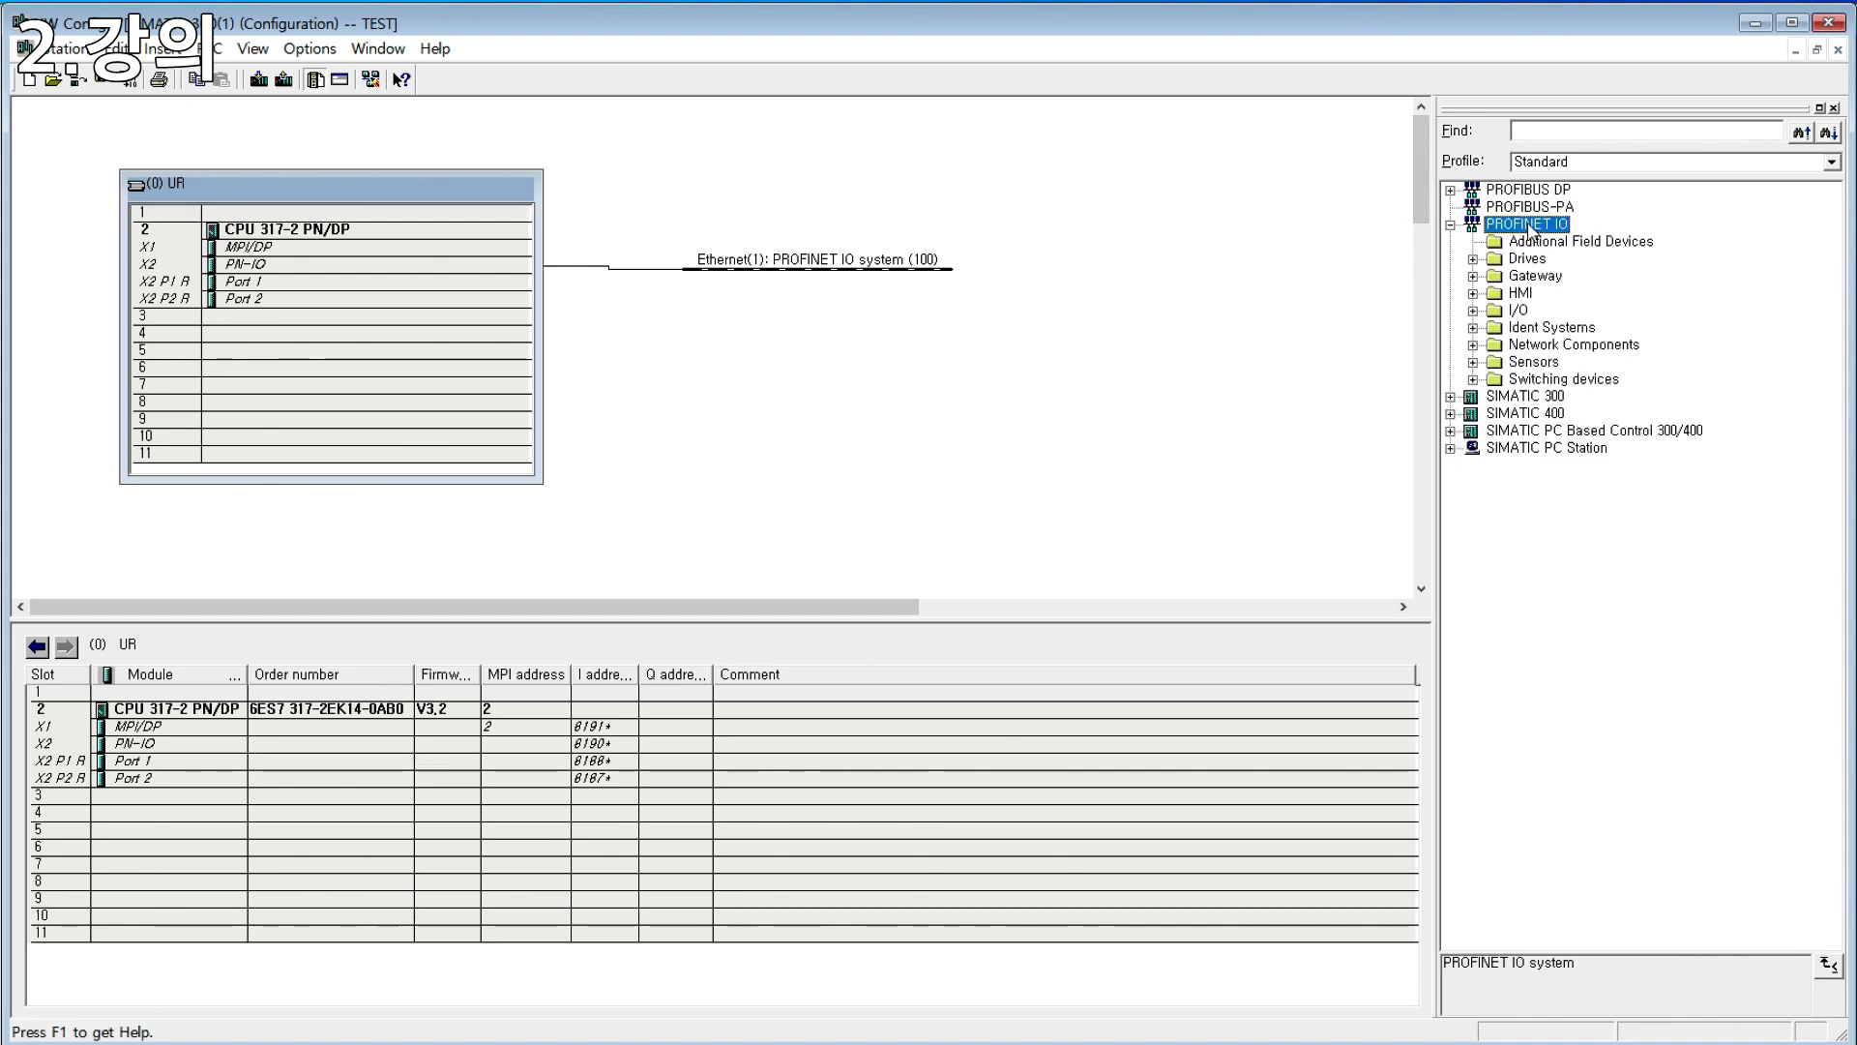
{"action": "double_click", "coordinate": [1516, 261]}
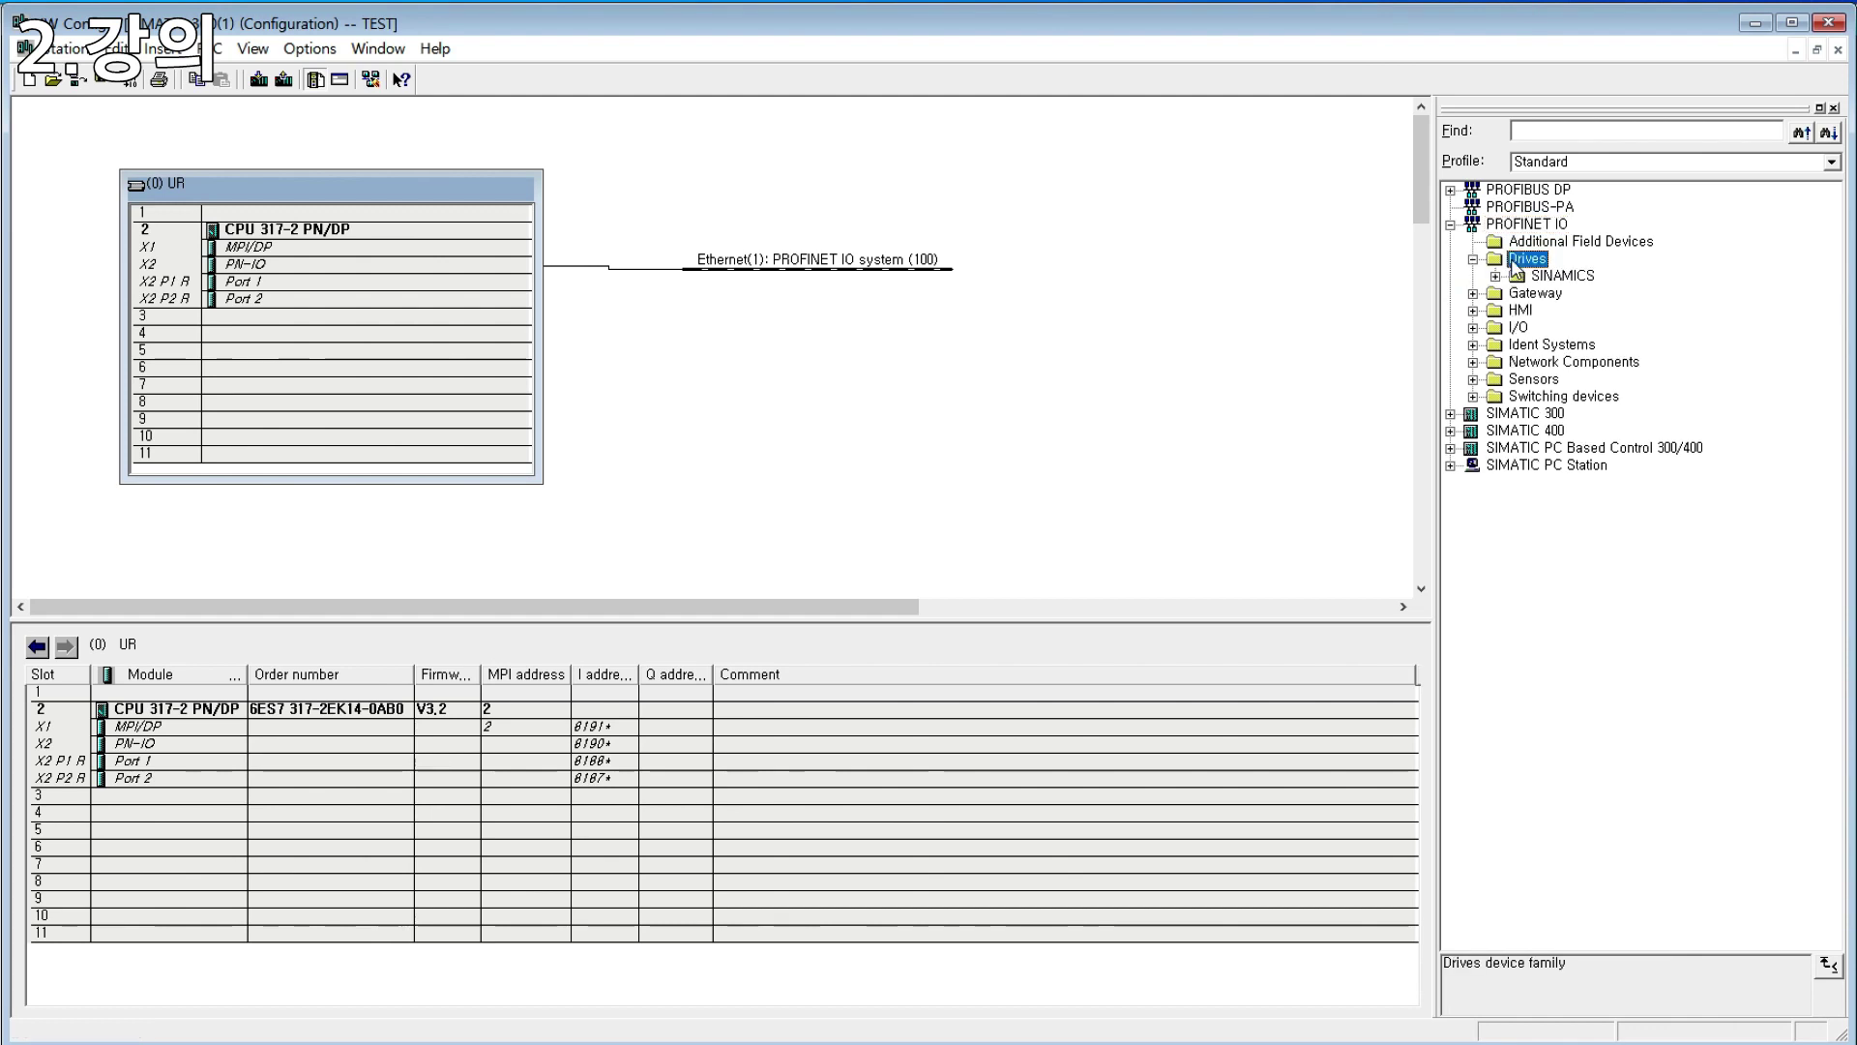
{"action": "double_click", "coordinate": [1567, 279]}
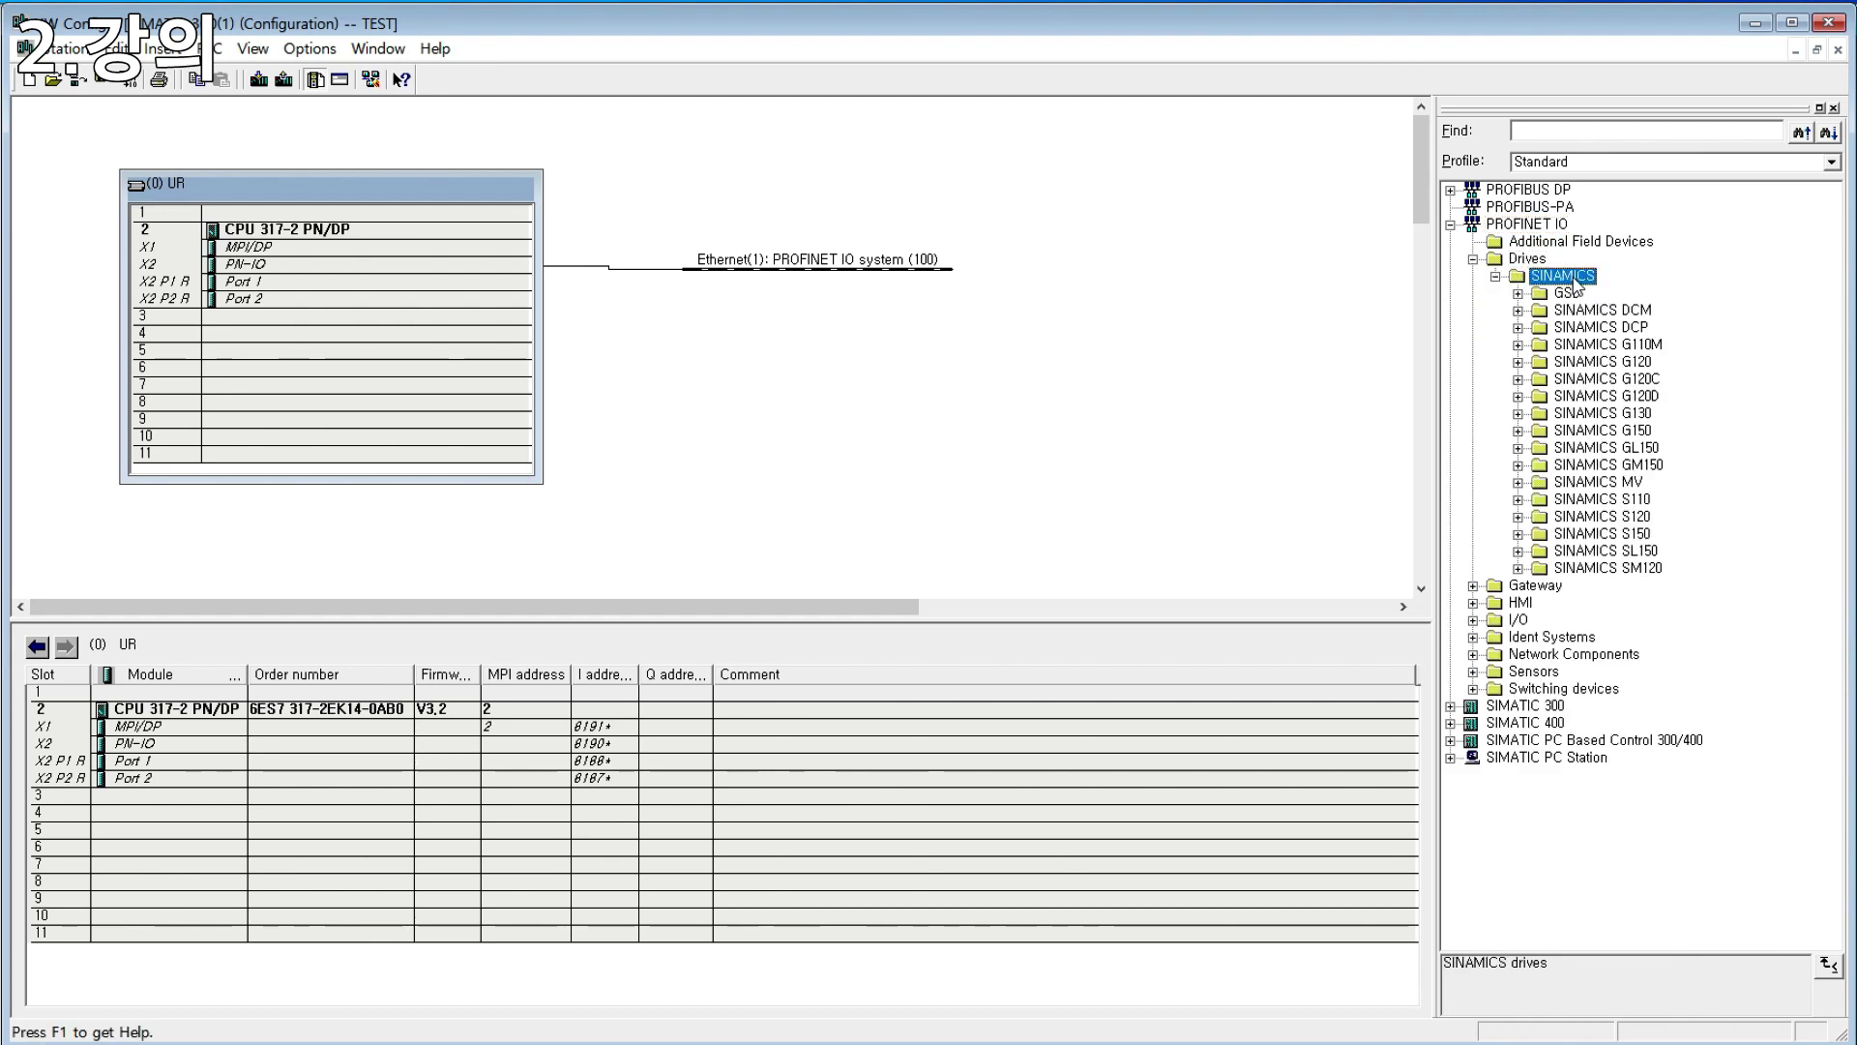
{"action": "double_click", "coordinate": [1567, 293]}
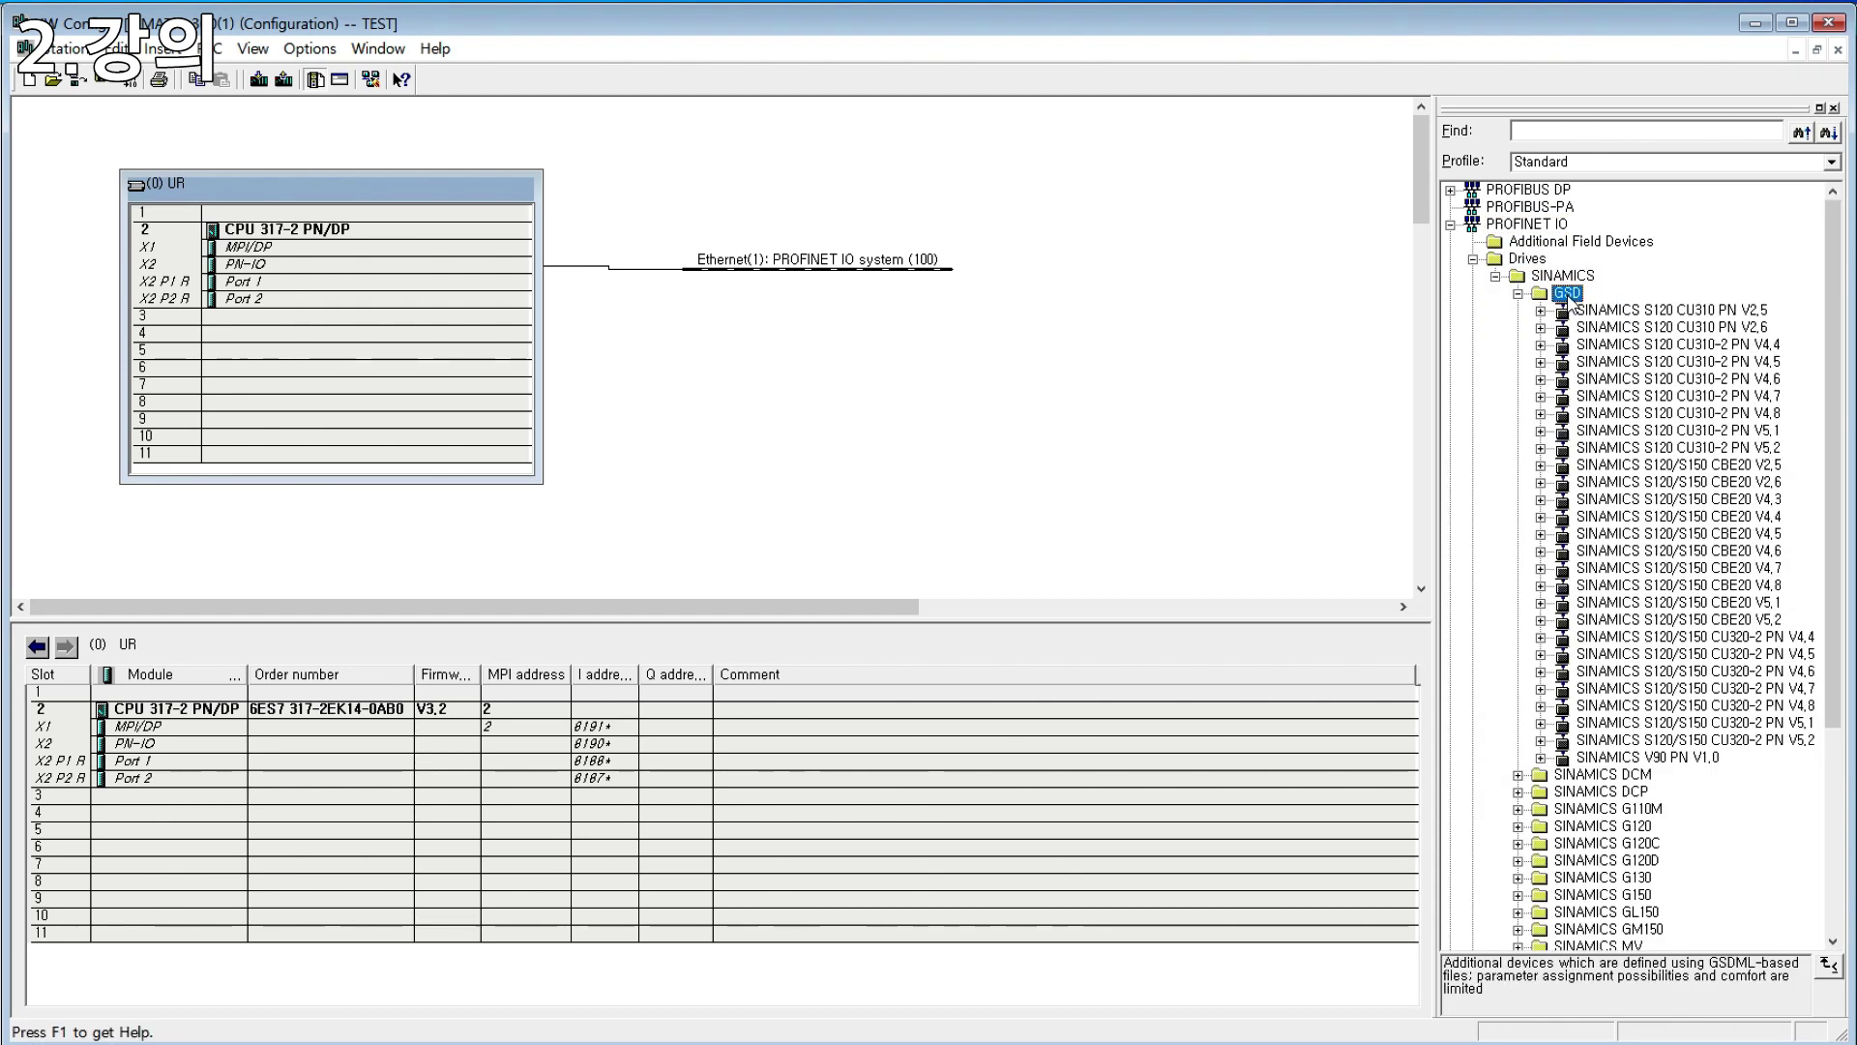
{"action": "left_click", "coordinate": [1673, 761]}
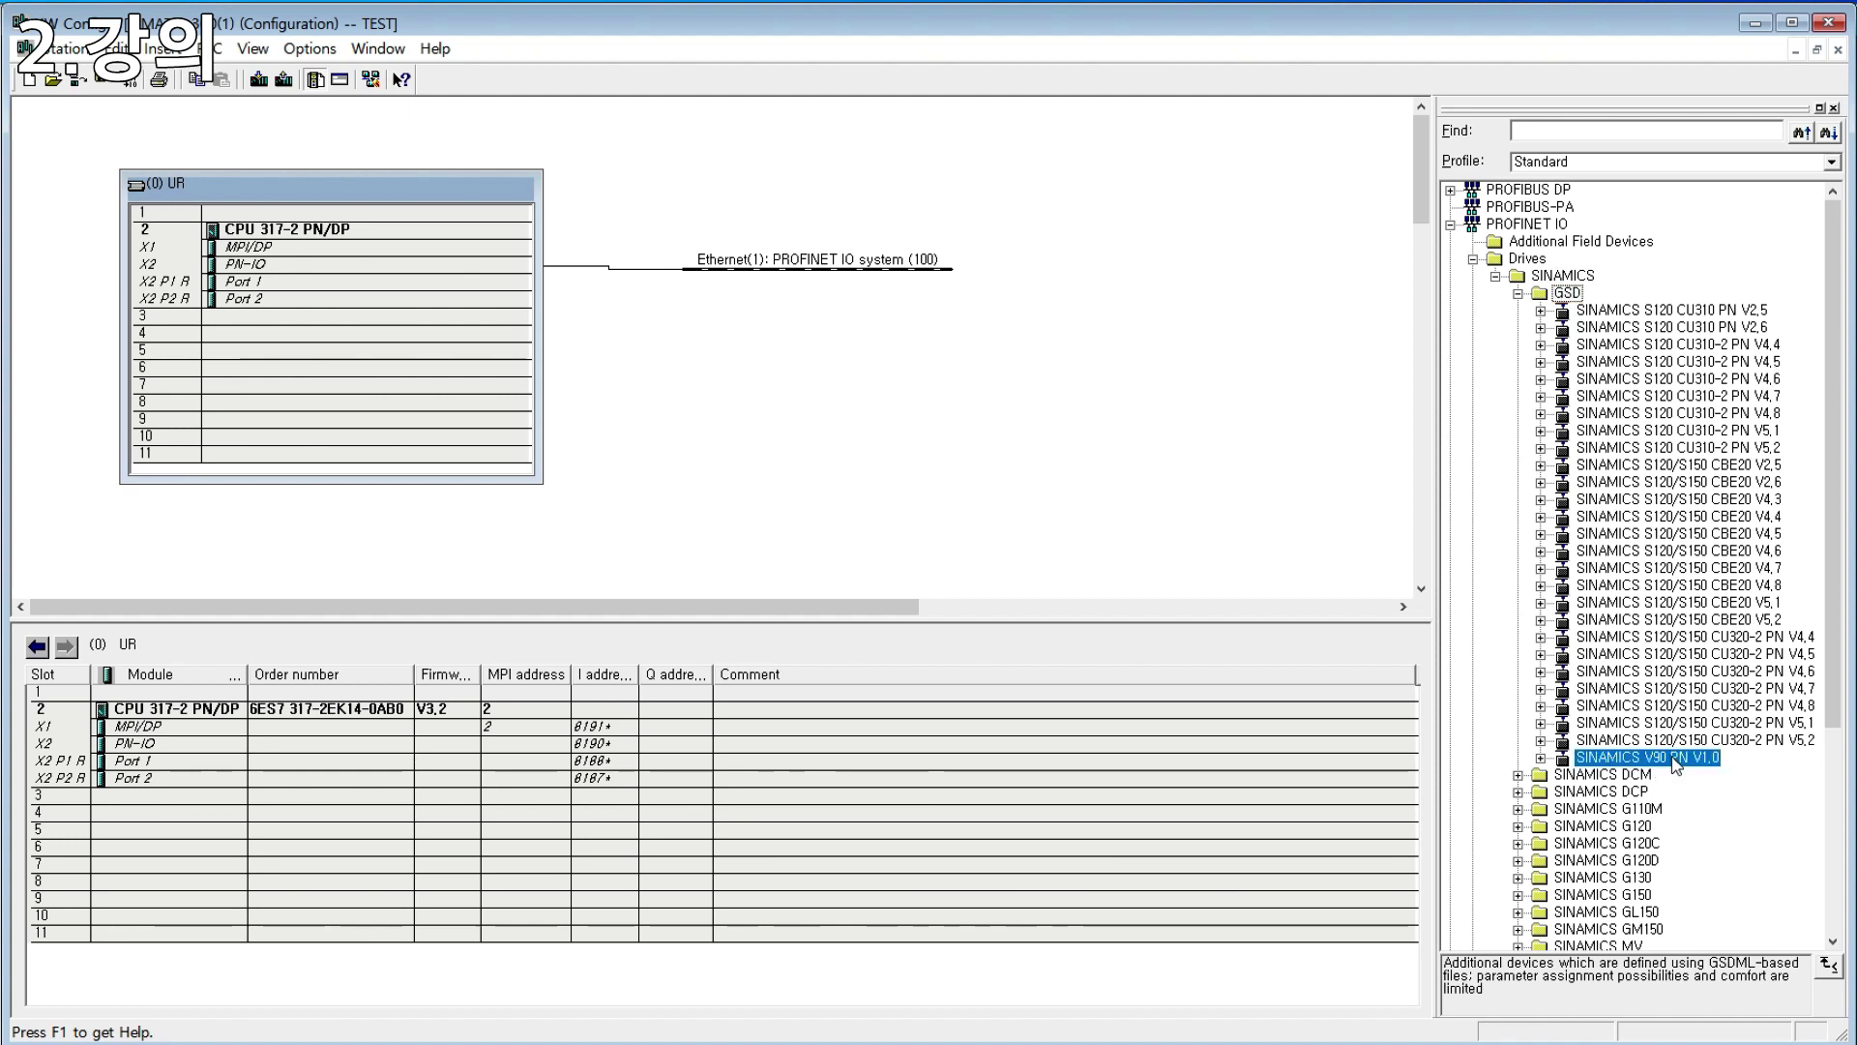
Step: Read the catalog description of SINAMICS V90 PN V1.0, including the order number and the GSD file name
{"action": "scroll", "coordinate": [1560, 415], "scroll_direction": "down", "scroll_amount": 2}
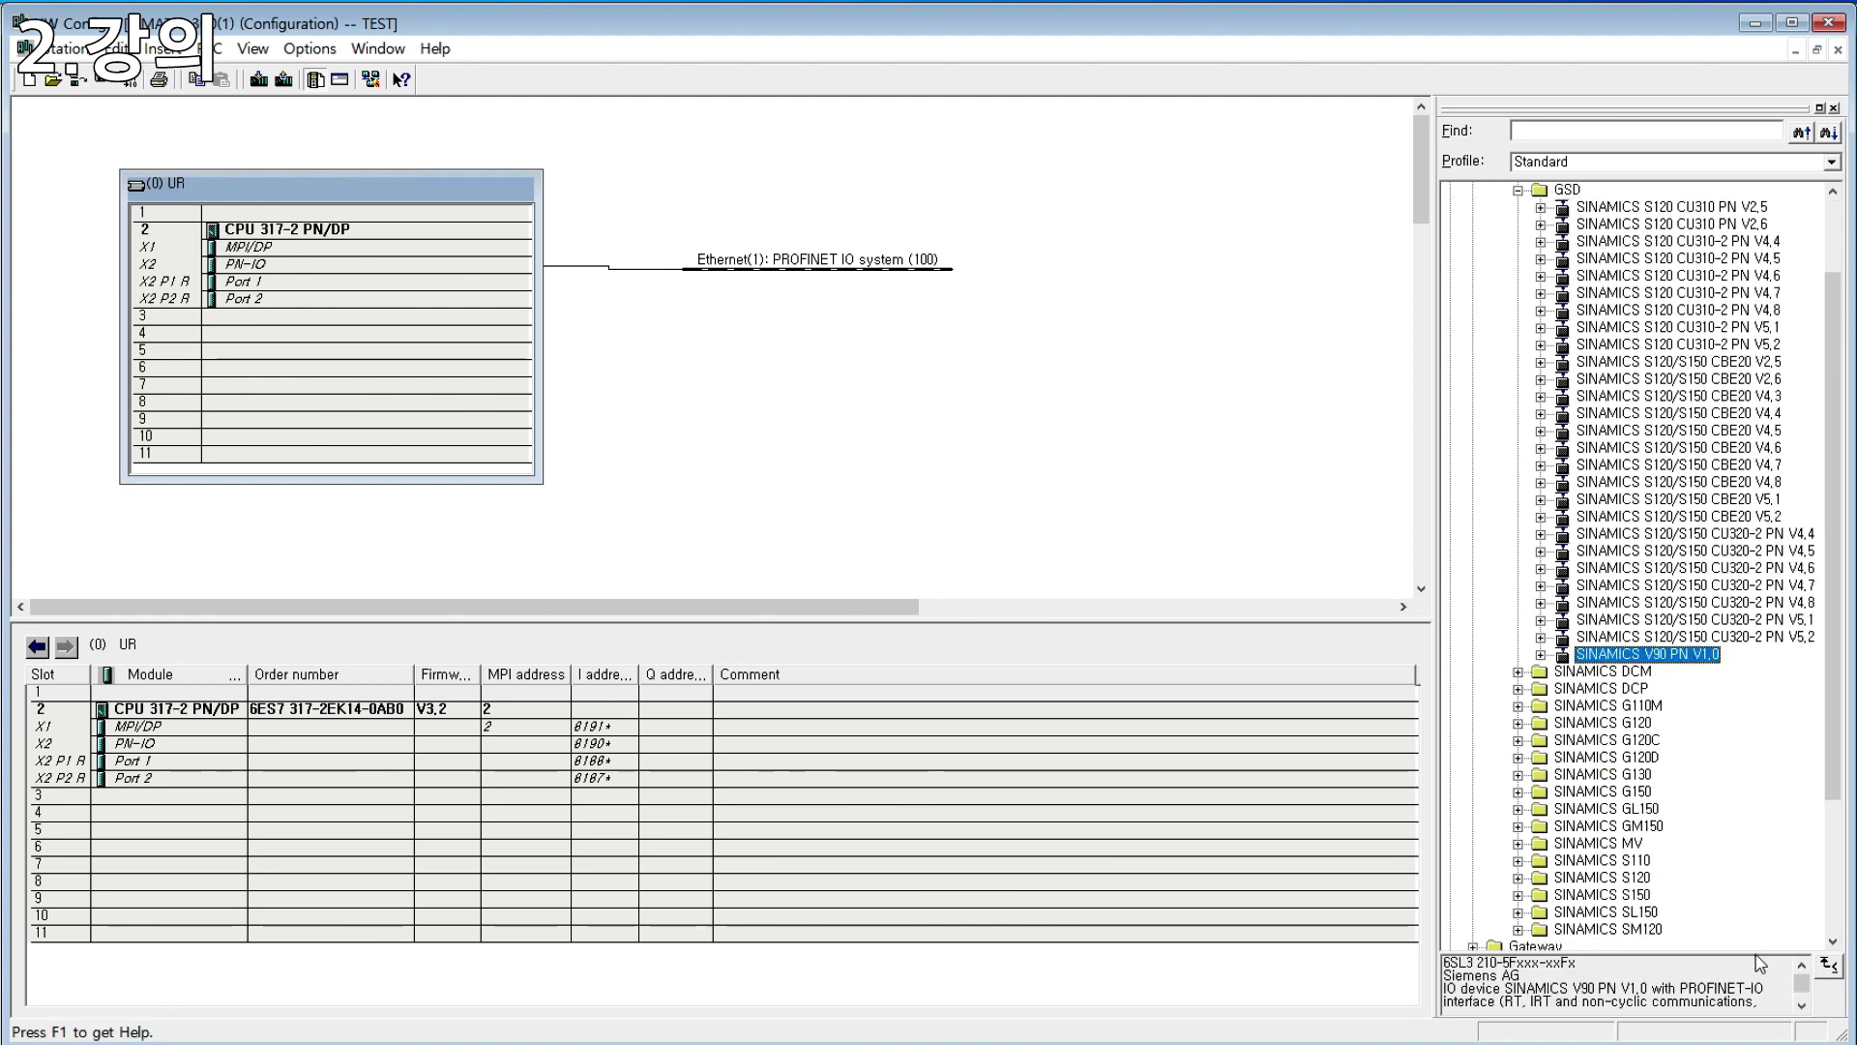
{"action": "left_click", "coordinate": [1772, 977]}
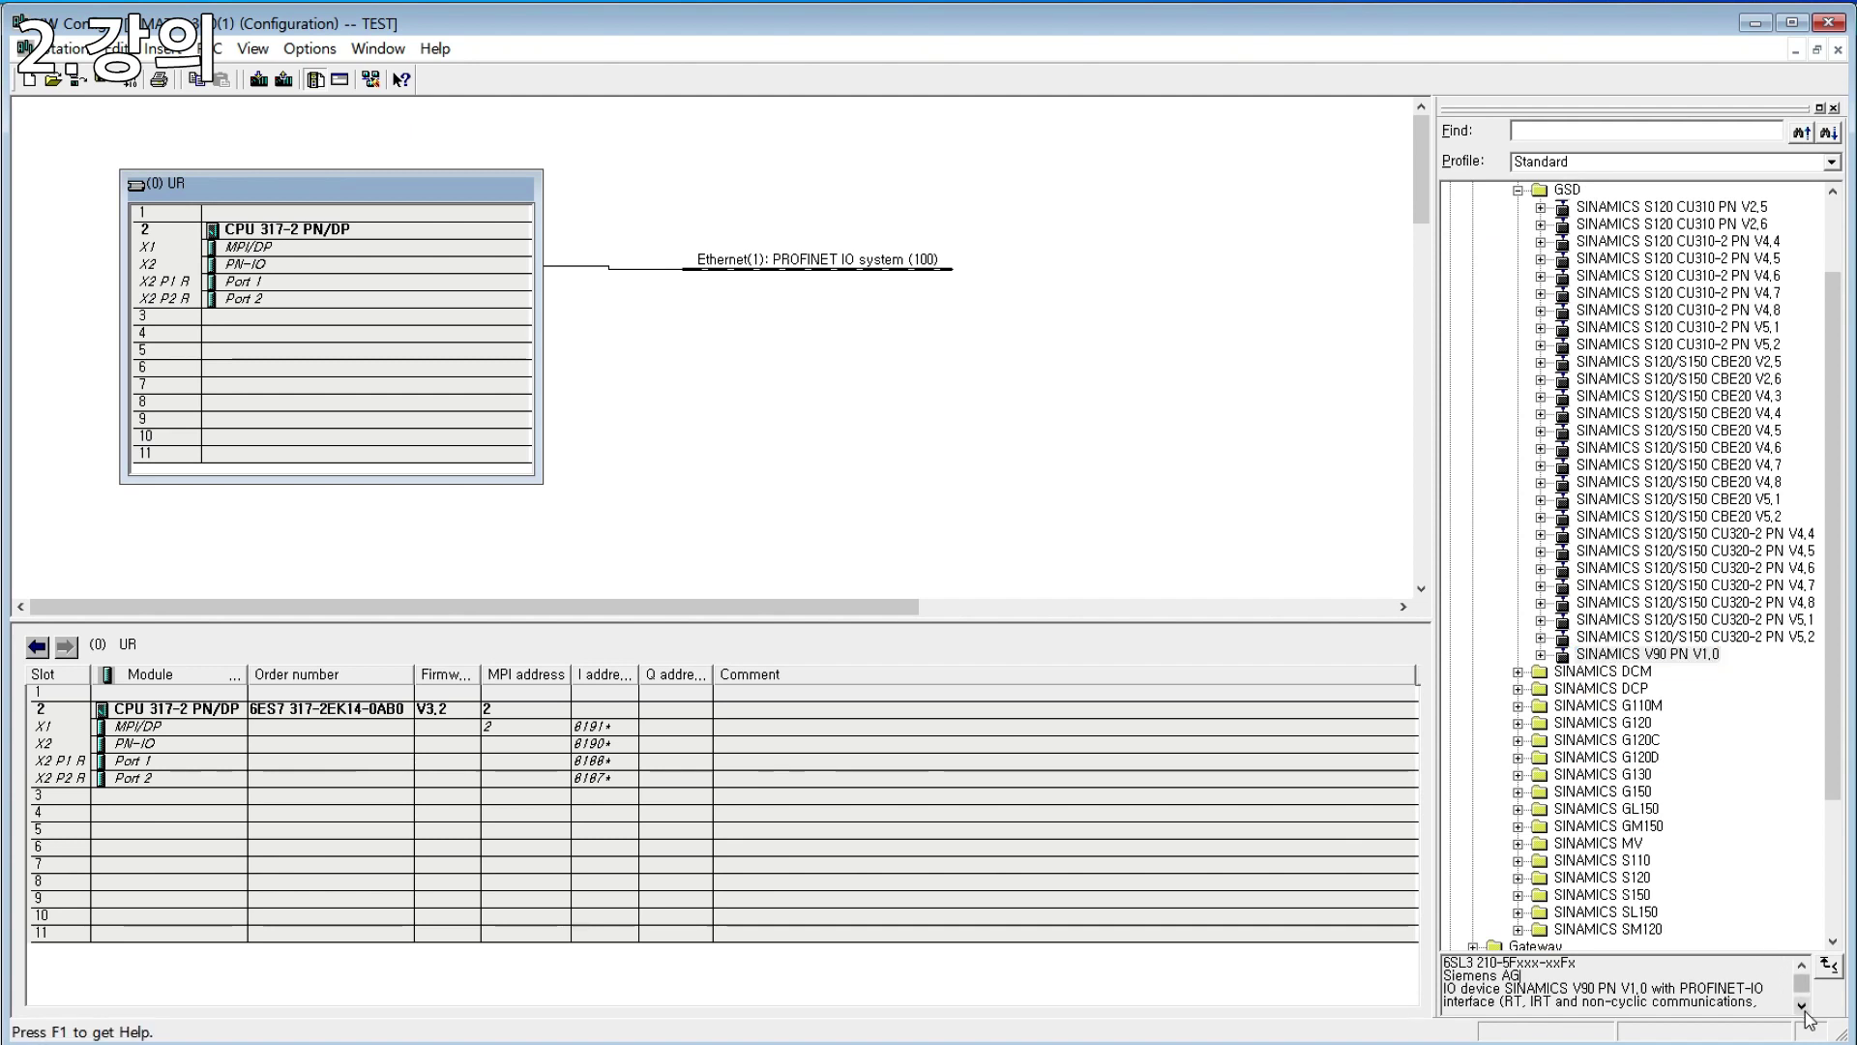
{"action": "left_click", "coordinate": [1801, 1006]}
{"action": "left_click", "coordinate": [1801, 1006]}
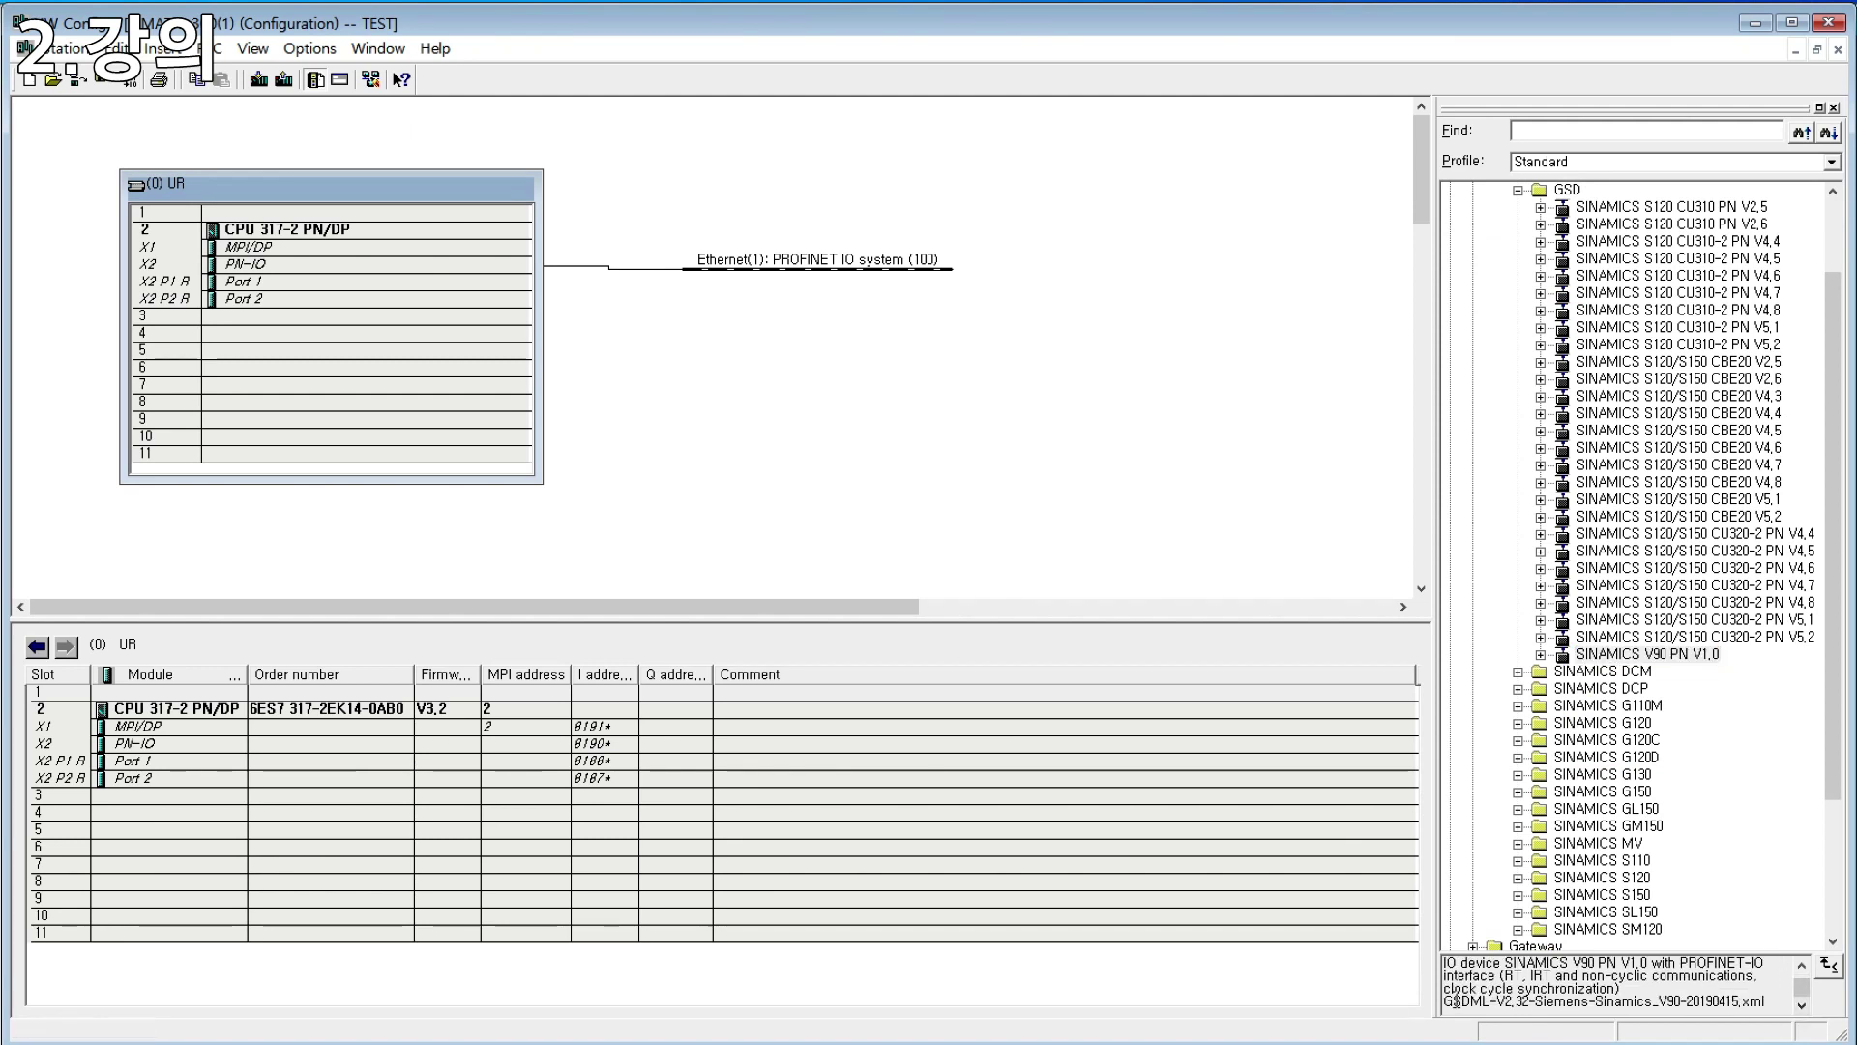
{"action": "left_click_drag", "start_coordinate": [1451, 1001], "coordinate": [1738, 1004]}
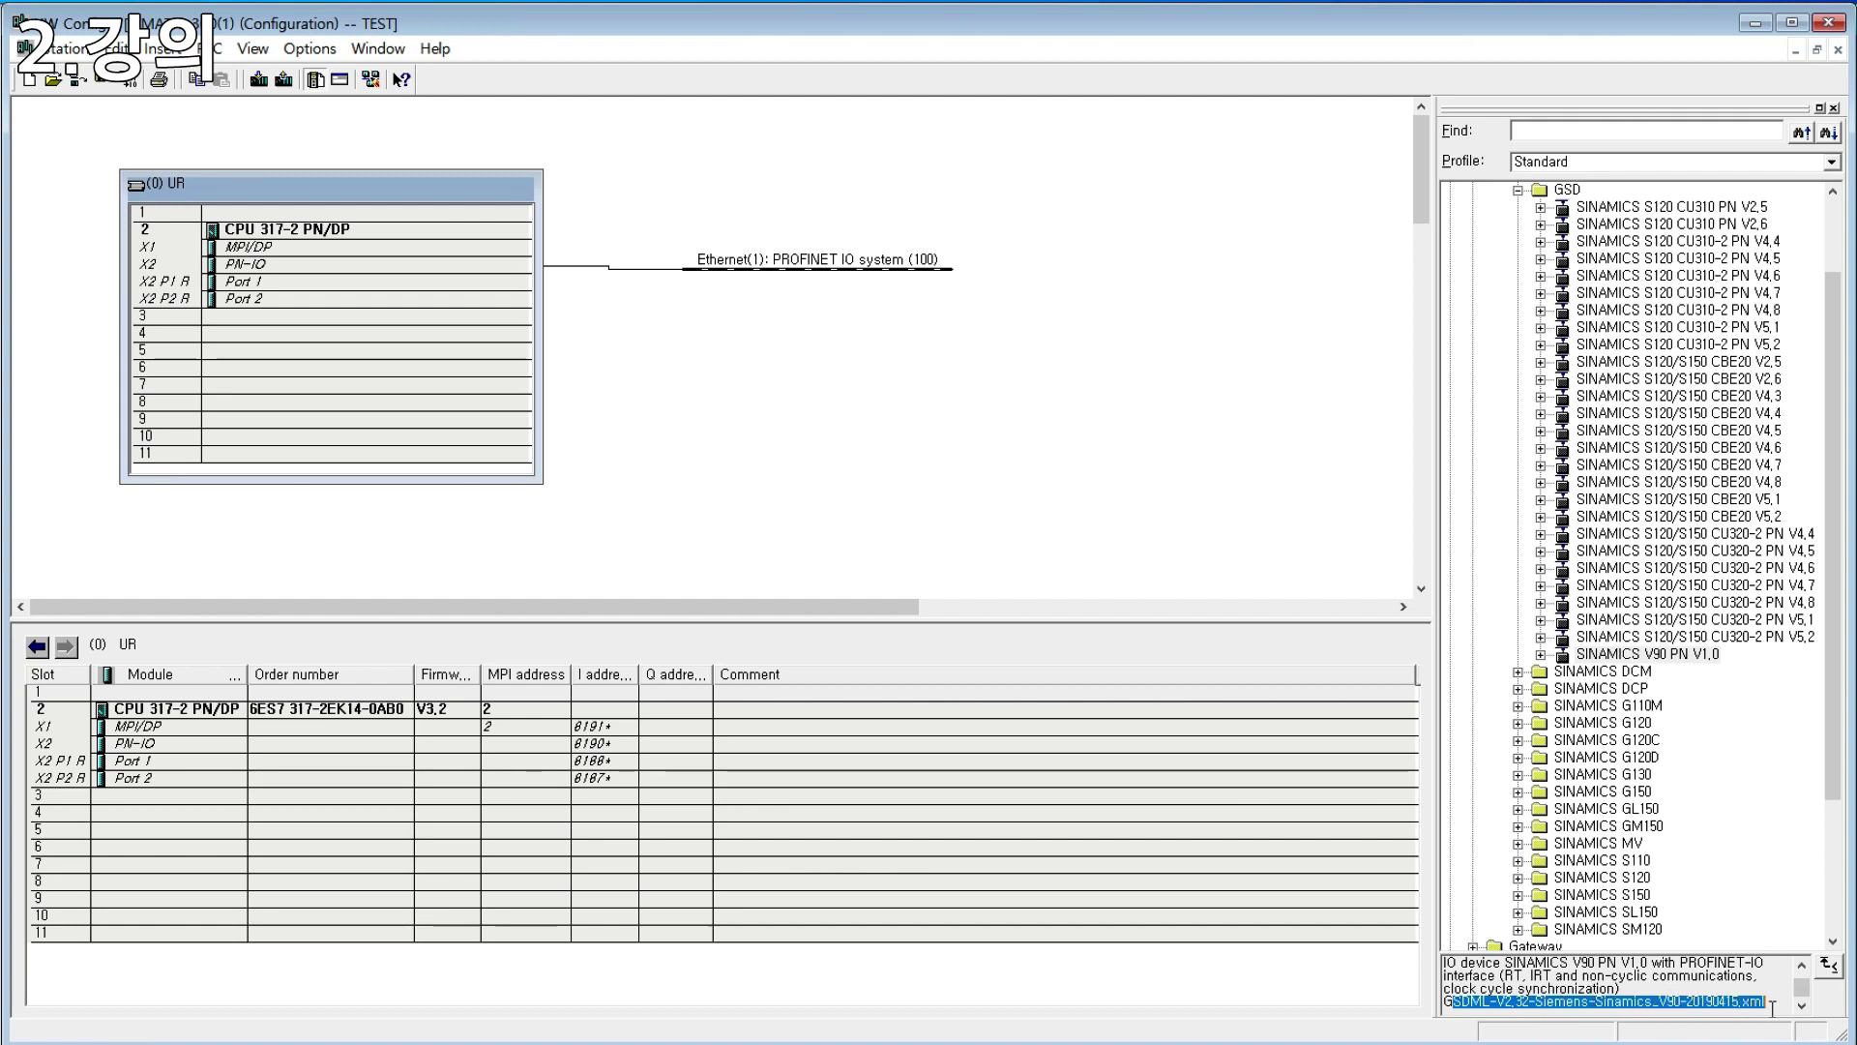
{"action": "left_click", "coordinate": [1700, 1006]}
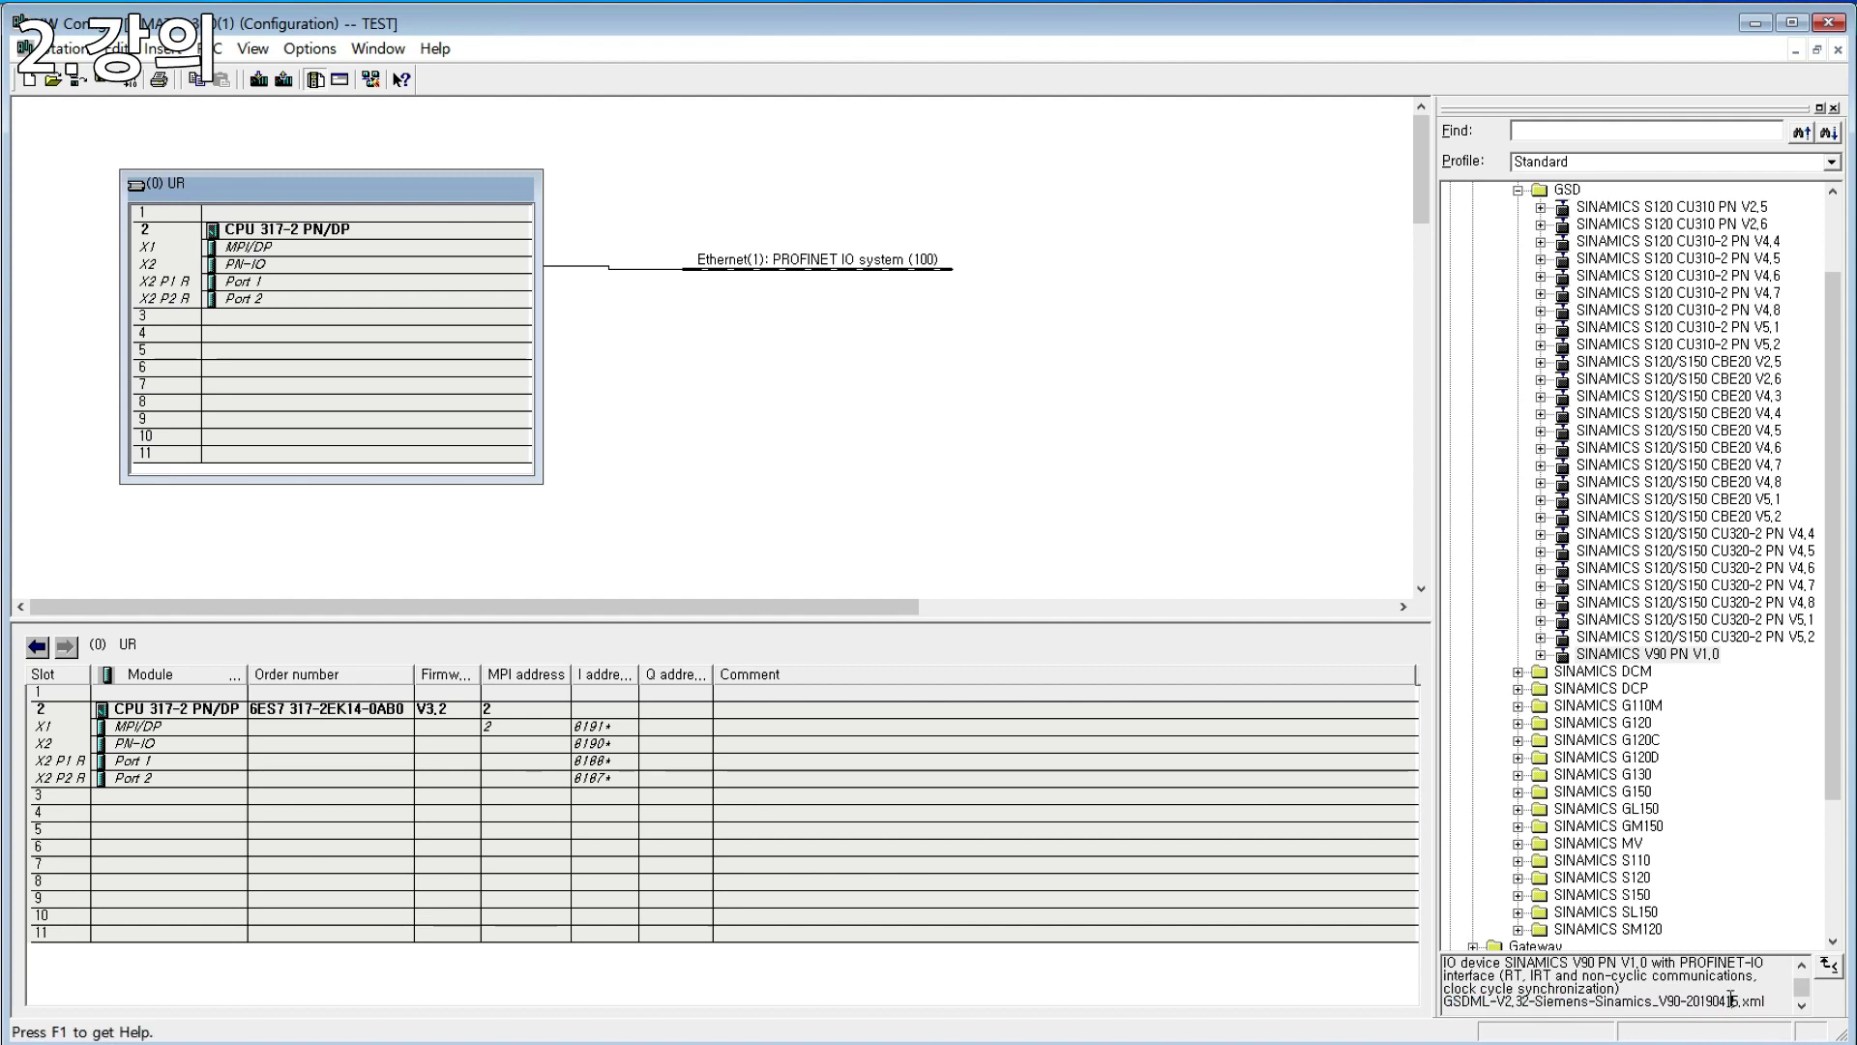
{"action": "left_click", "coordinate": [1801, 966]}
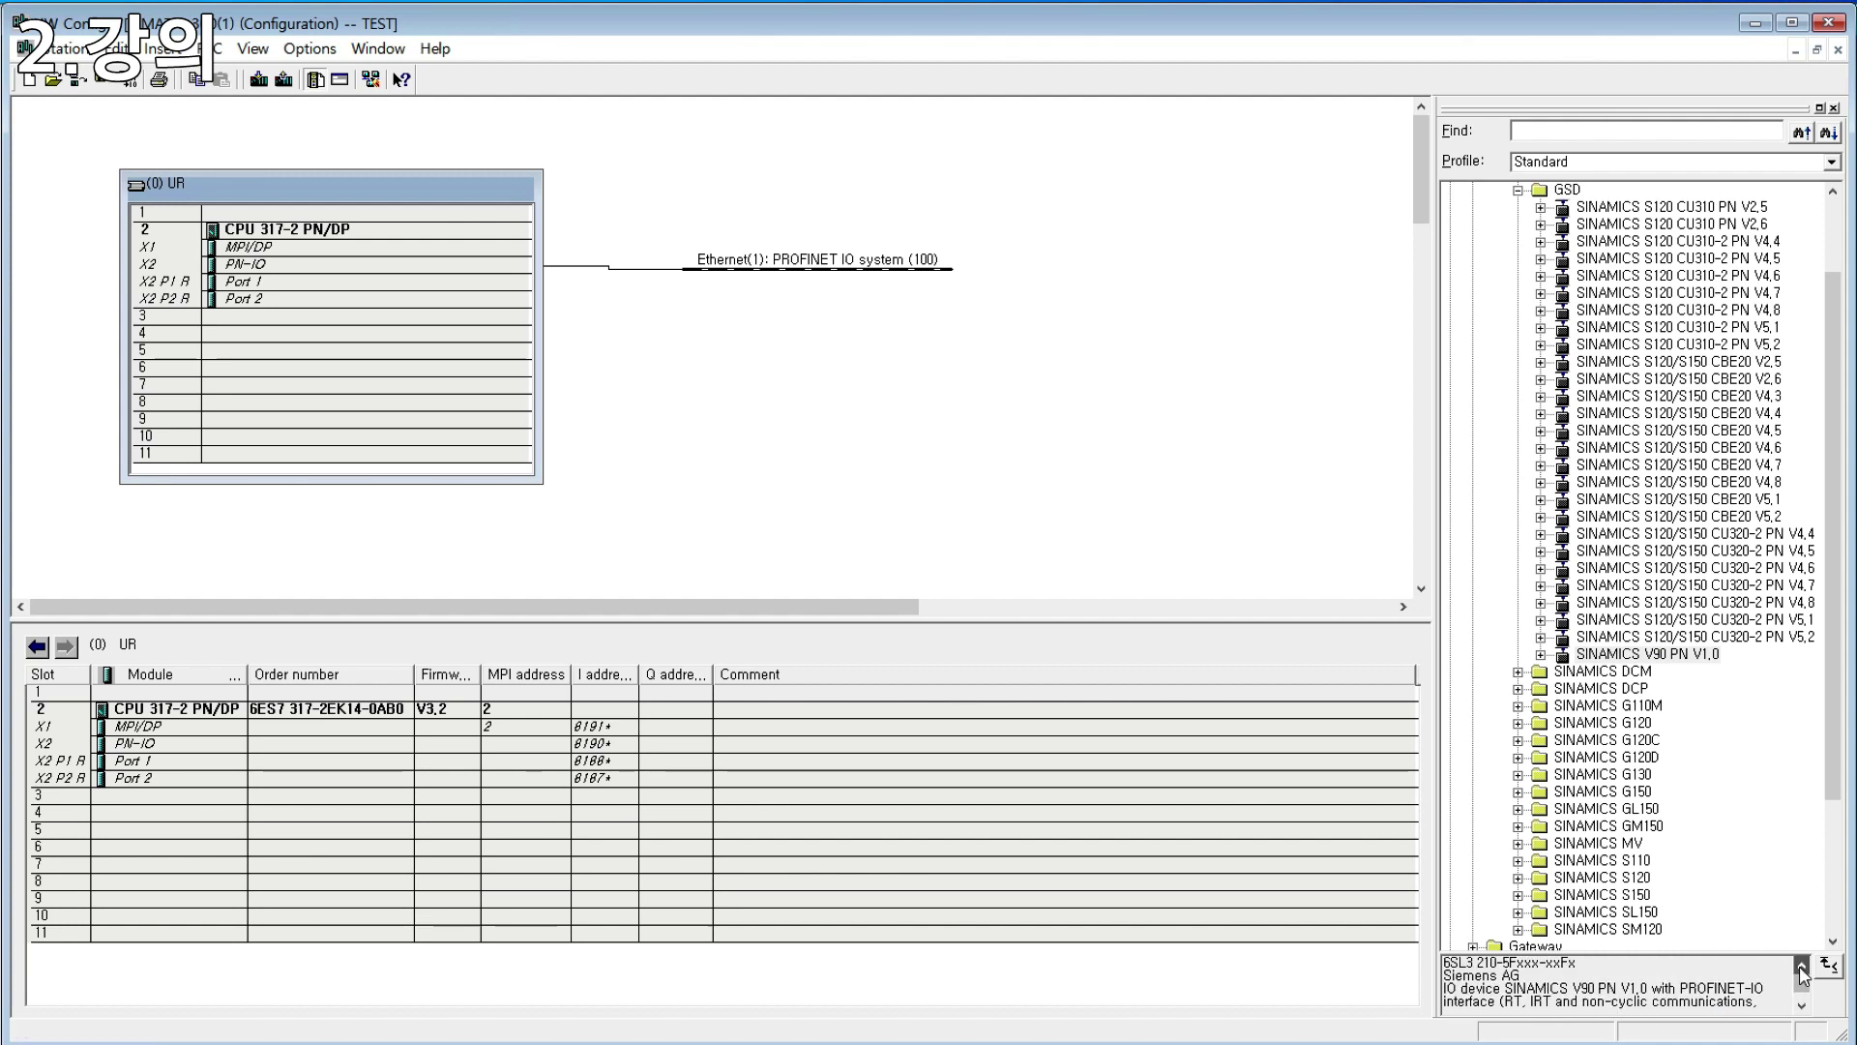
Step: Attach a SINAMICS V90 PN V1.0 drive from the catalog to the Ethernet(1) PROFINET IO system (100)
{"action": "left_click", "coordinate": [1031, 276]}
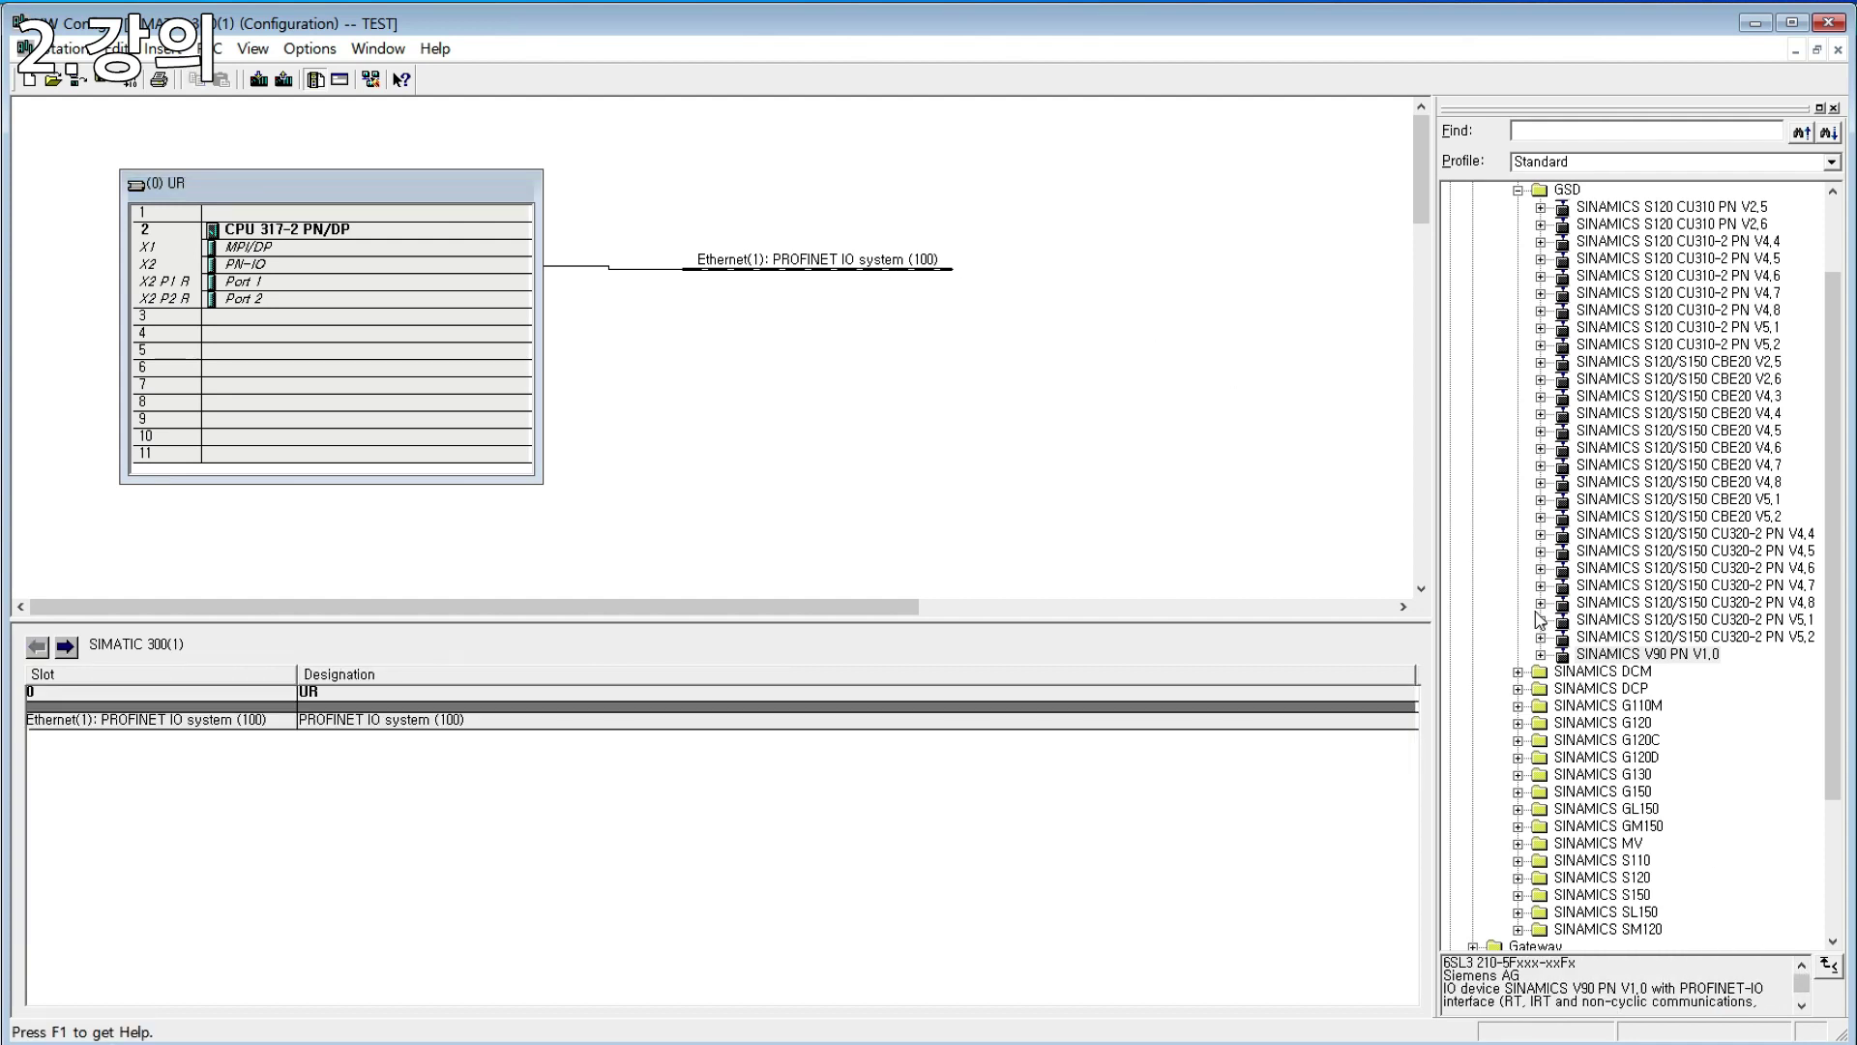
{"action": "left_click_drag", "start_coordinate": [1649, 653], "coordinate": [744, 339]}
{"action": "left_click", "coordinate": [978, 386]}
{"action": "left_click", "coordinate": [793, 352]}
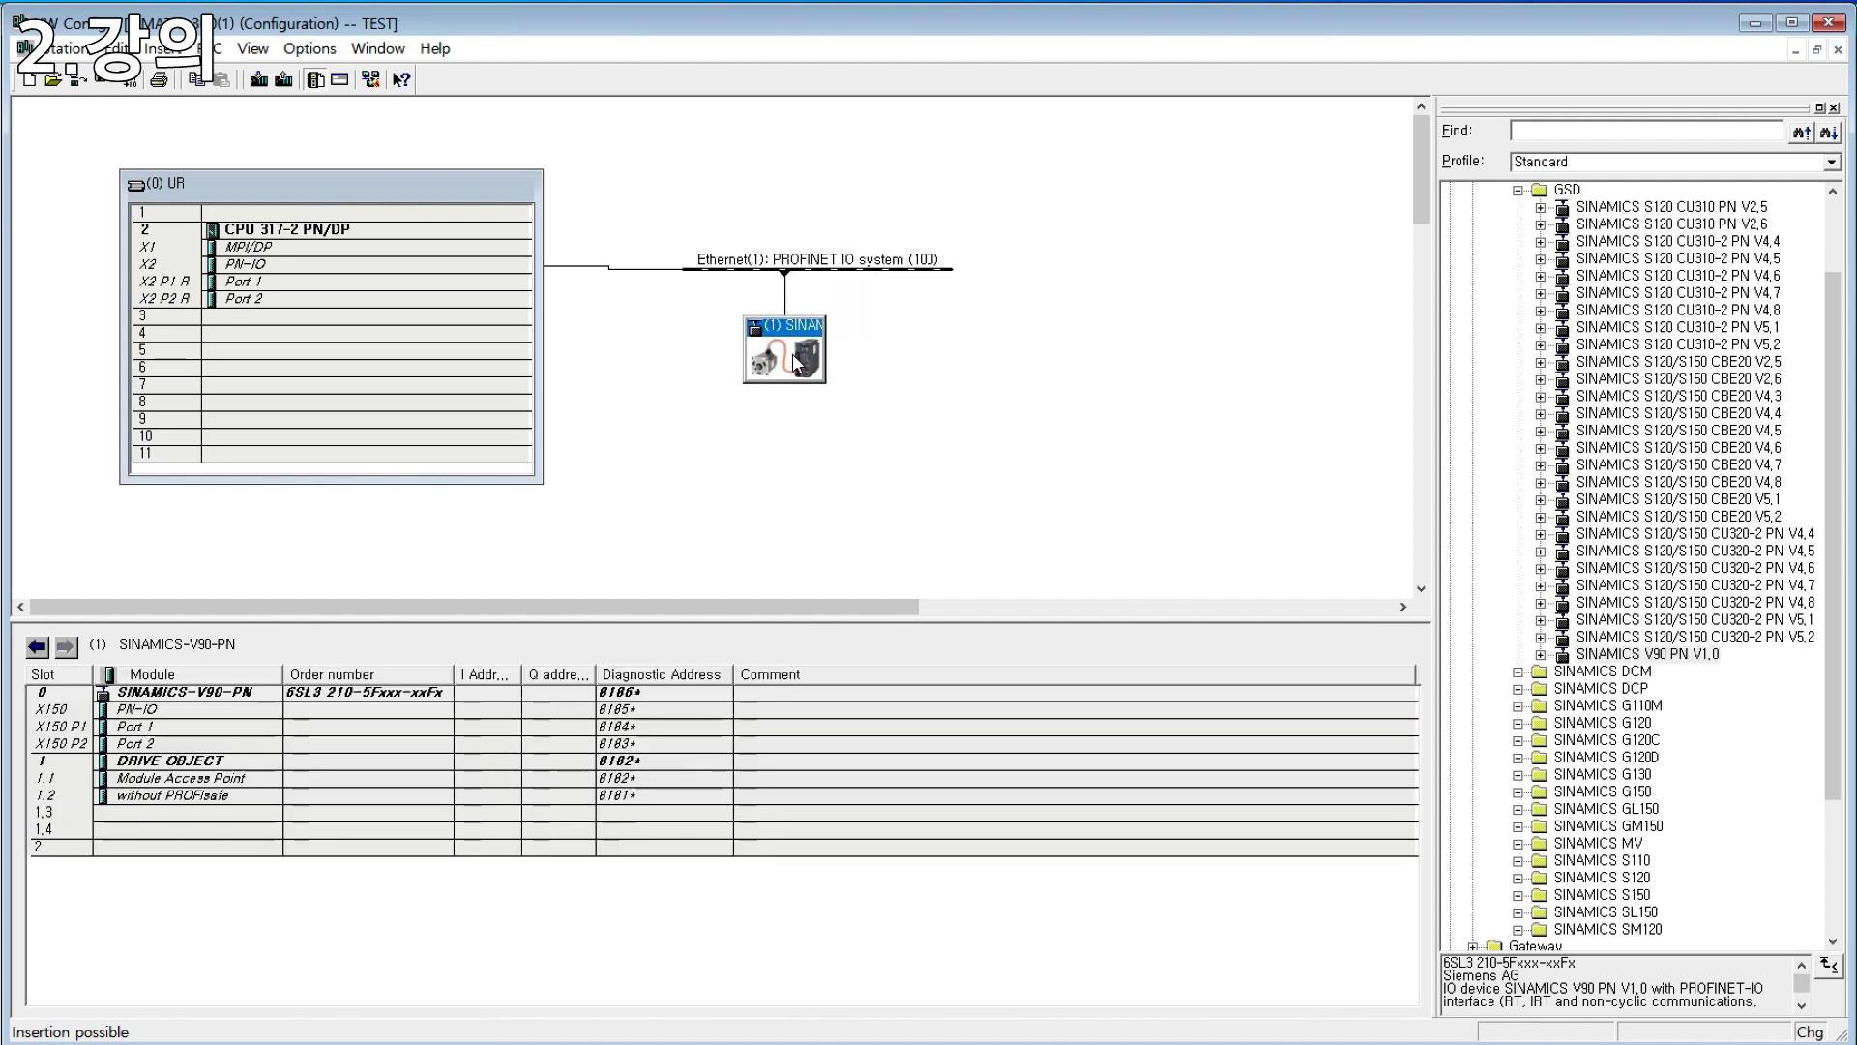
Step: Review the general and identification properties of the inserted SINAMICS-V90-PN drive and accept them
{"action": "left_click", "coordinate": [882, 333]}
{"action": "double_click", "coordinate": [782, 360]}
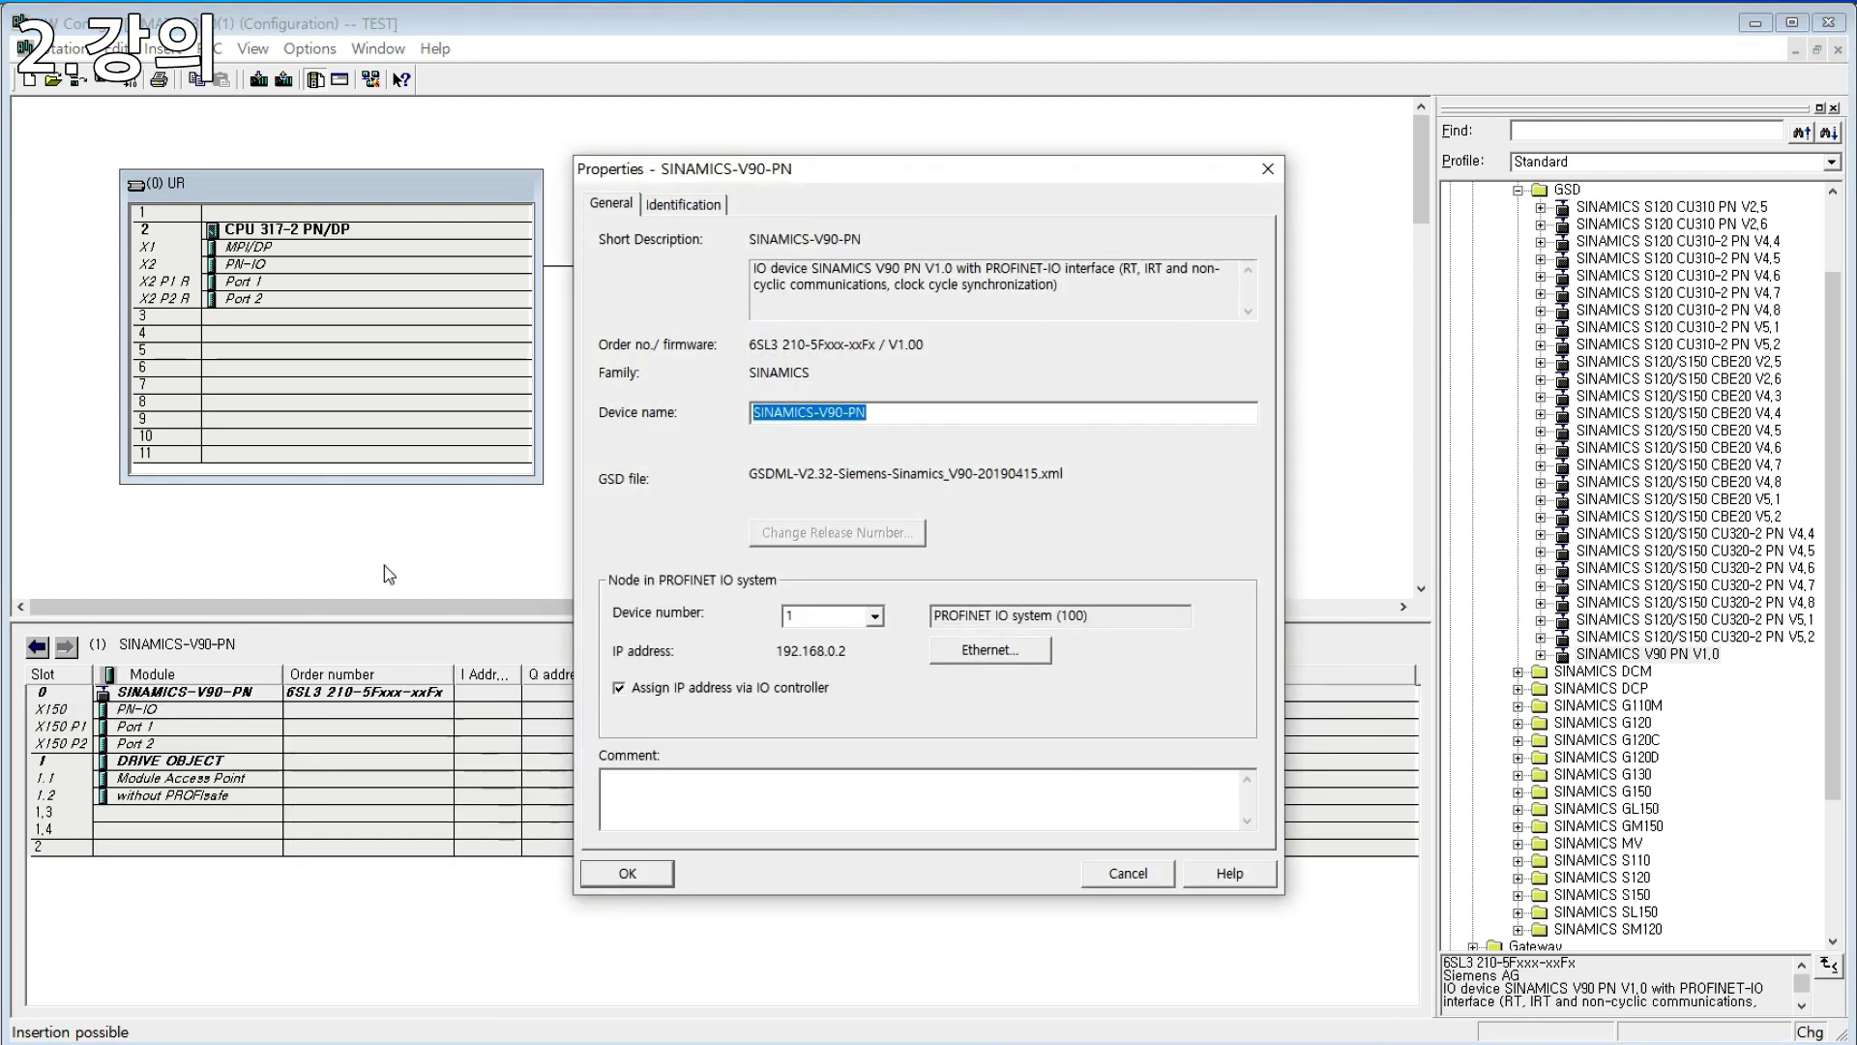
{"action": "left_click", "coordinate": [655, 207]}
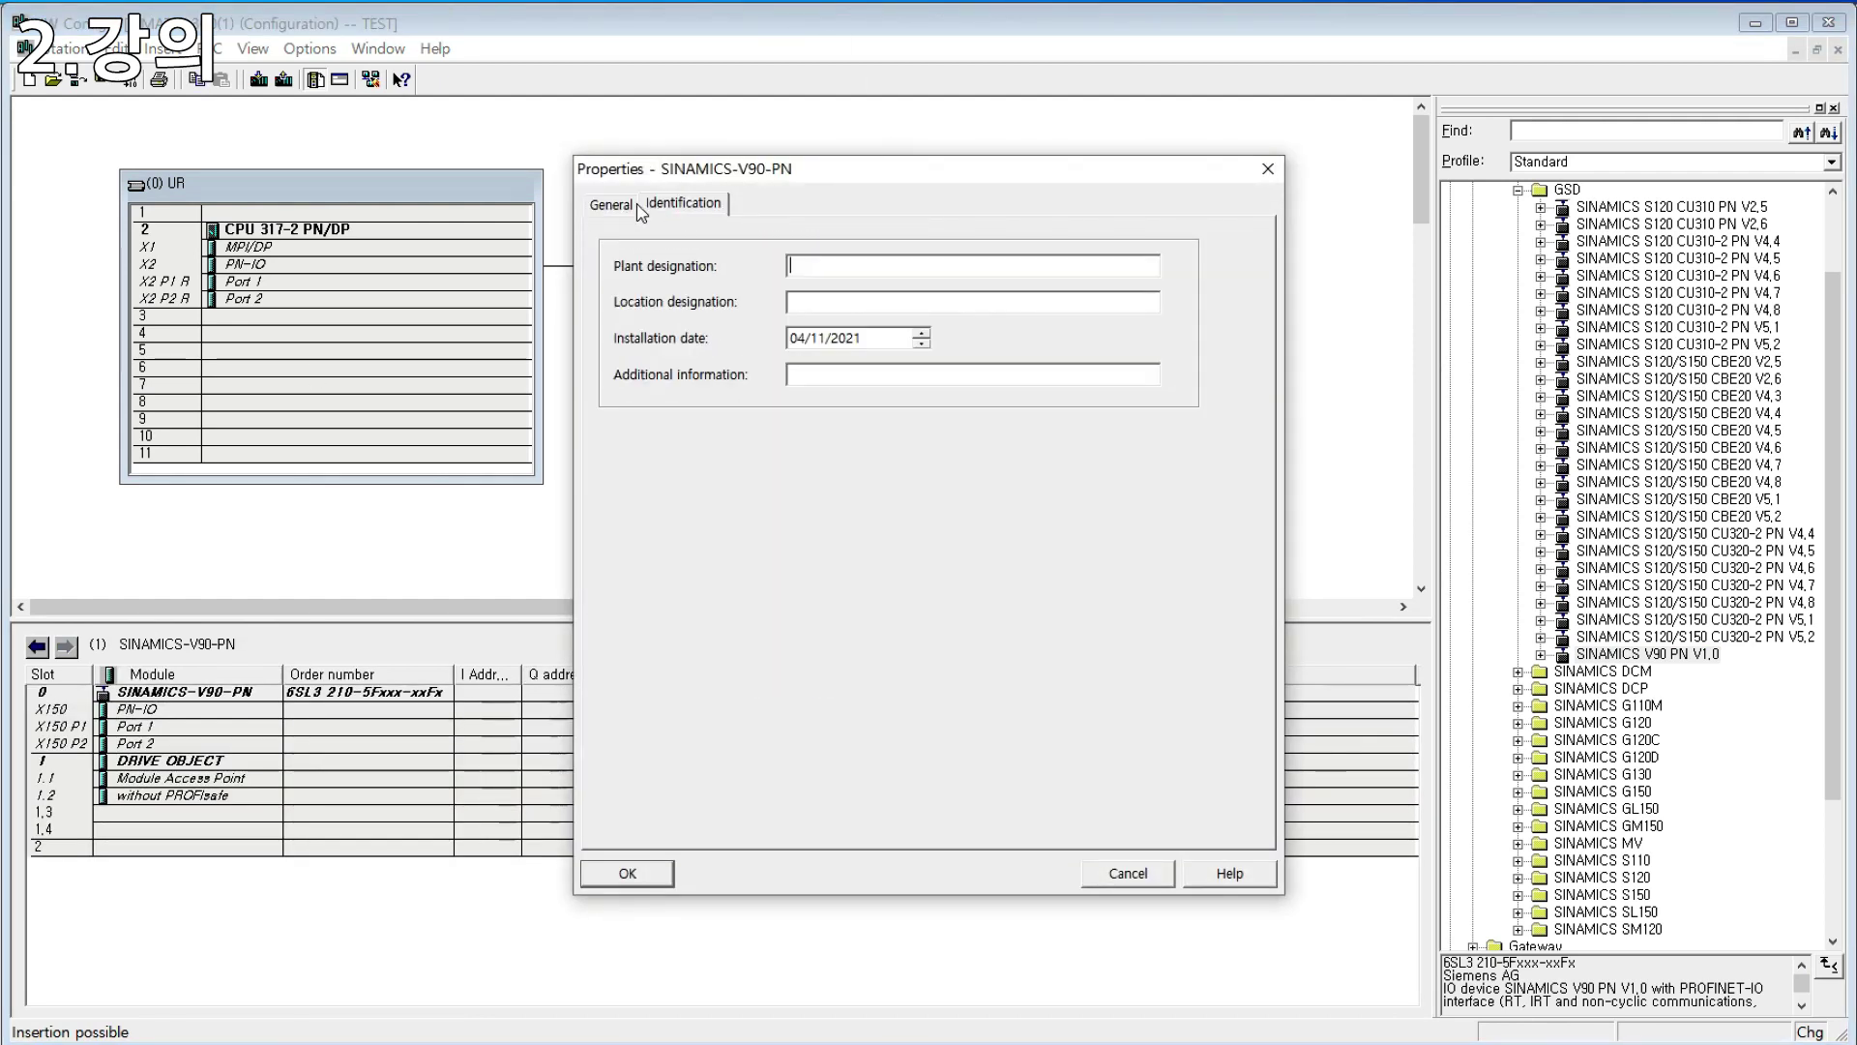
{"action": "left_click", "coordinate": [636, 206]}
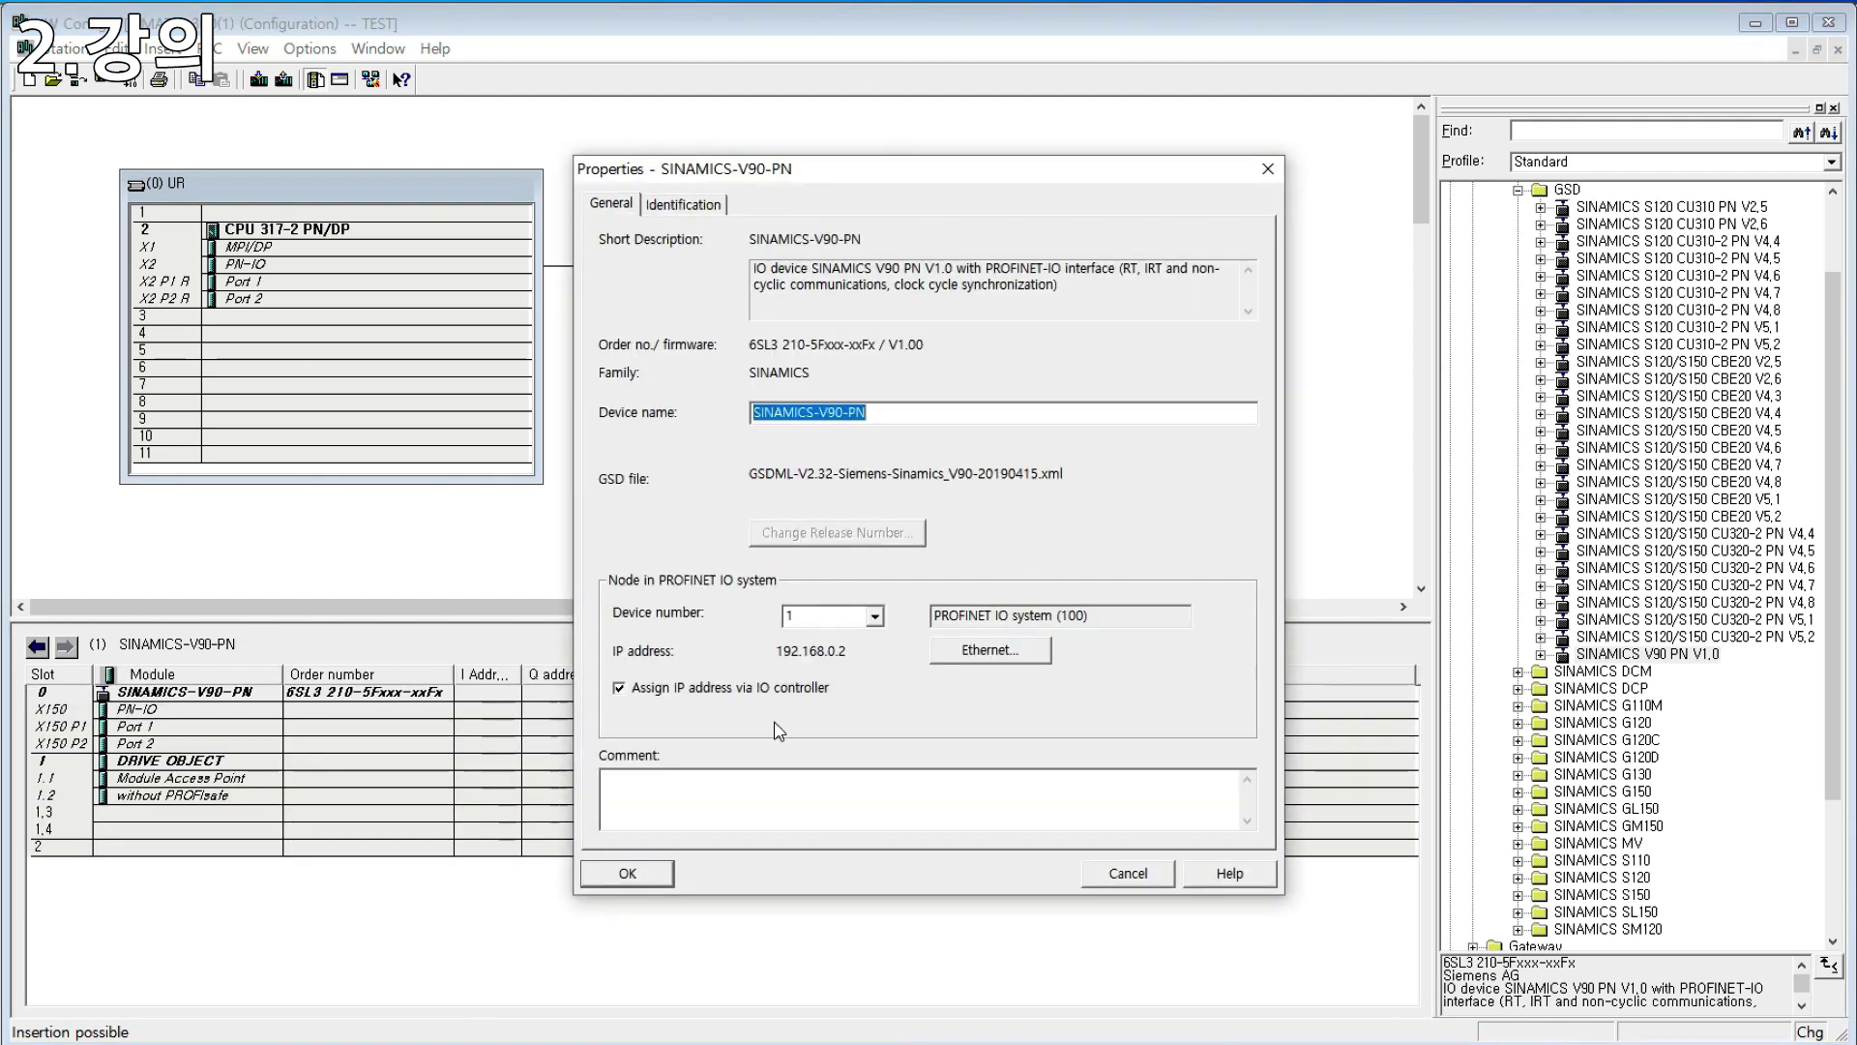
{"action": "left_click", "coordinate": [628, 873]}
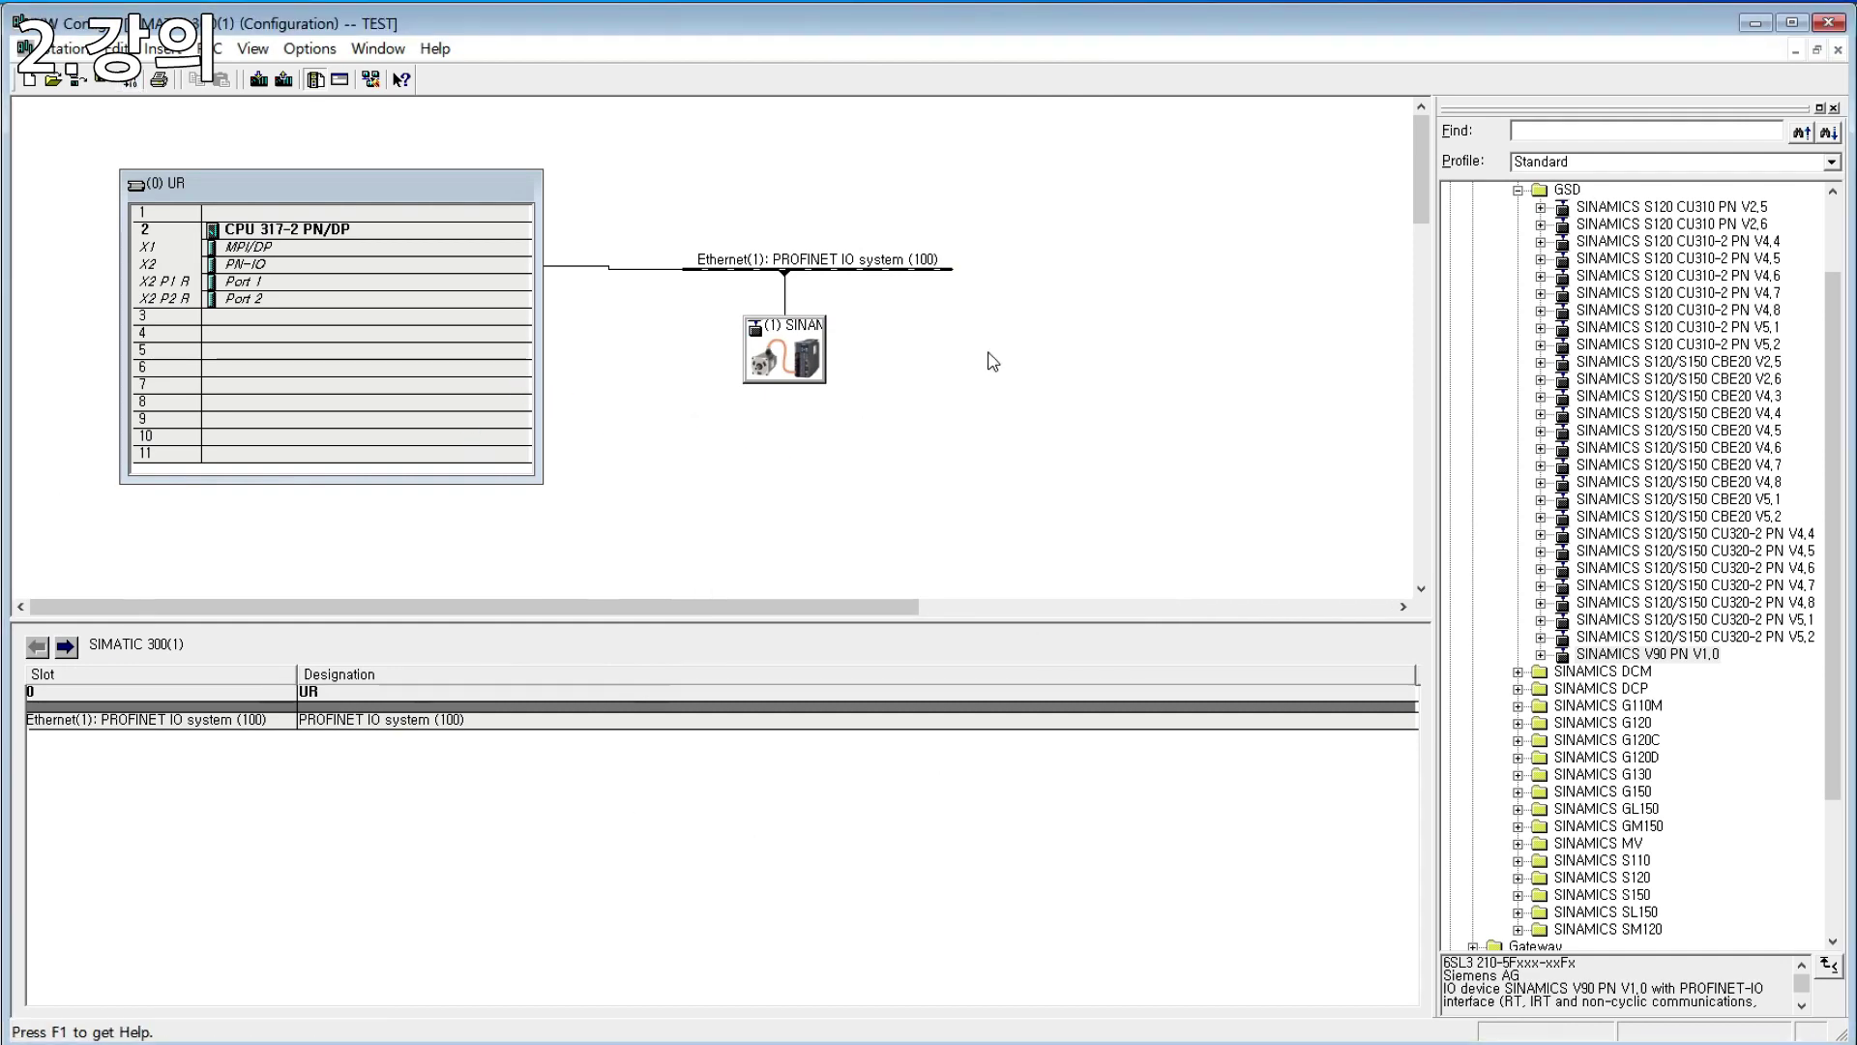
Step: Close the hardware configuration and return to the TEST project in SIMATIC Manager
{"action": "left_click", "coordinate": [1828, 22]}
{"action": "left_click", "coordinate": [647, 443]}
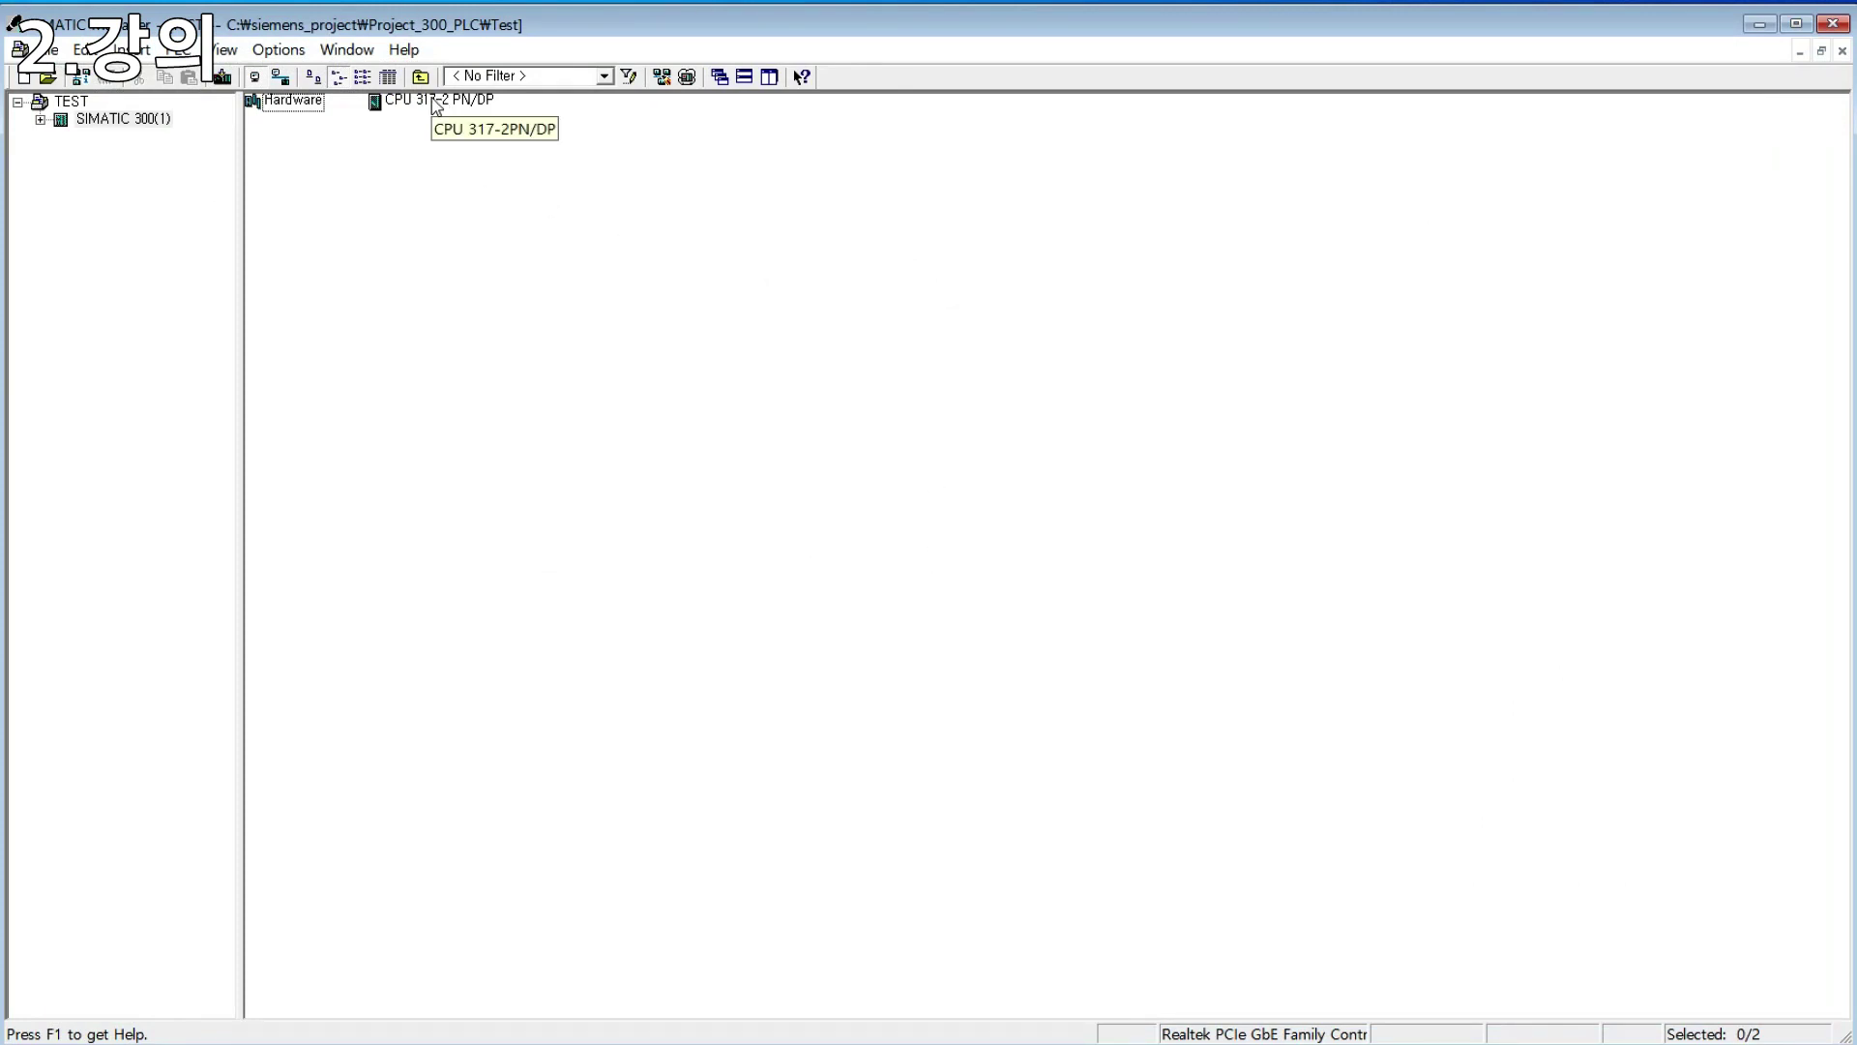
{"action": "right_click", "coordinate": [1071, 344]}
{"action": "left_click", "coordinate": [568, 194]}
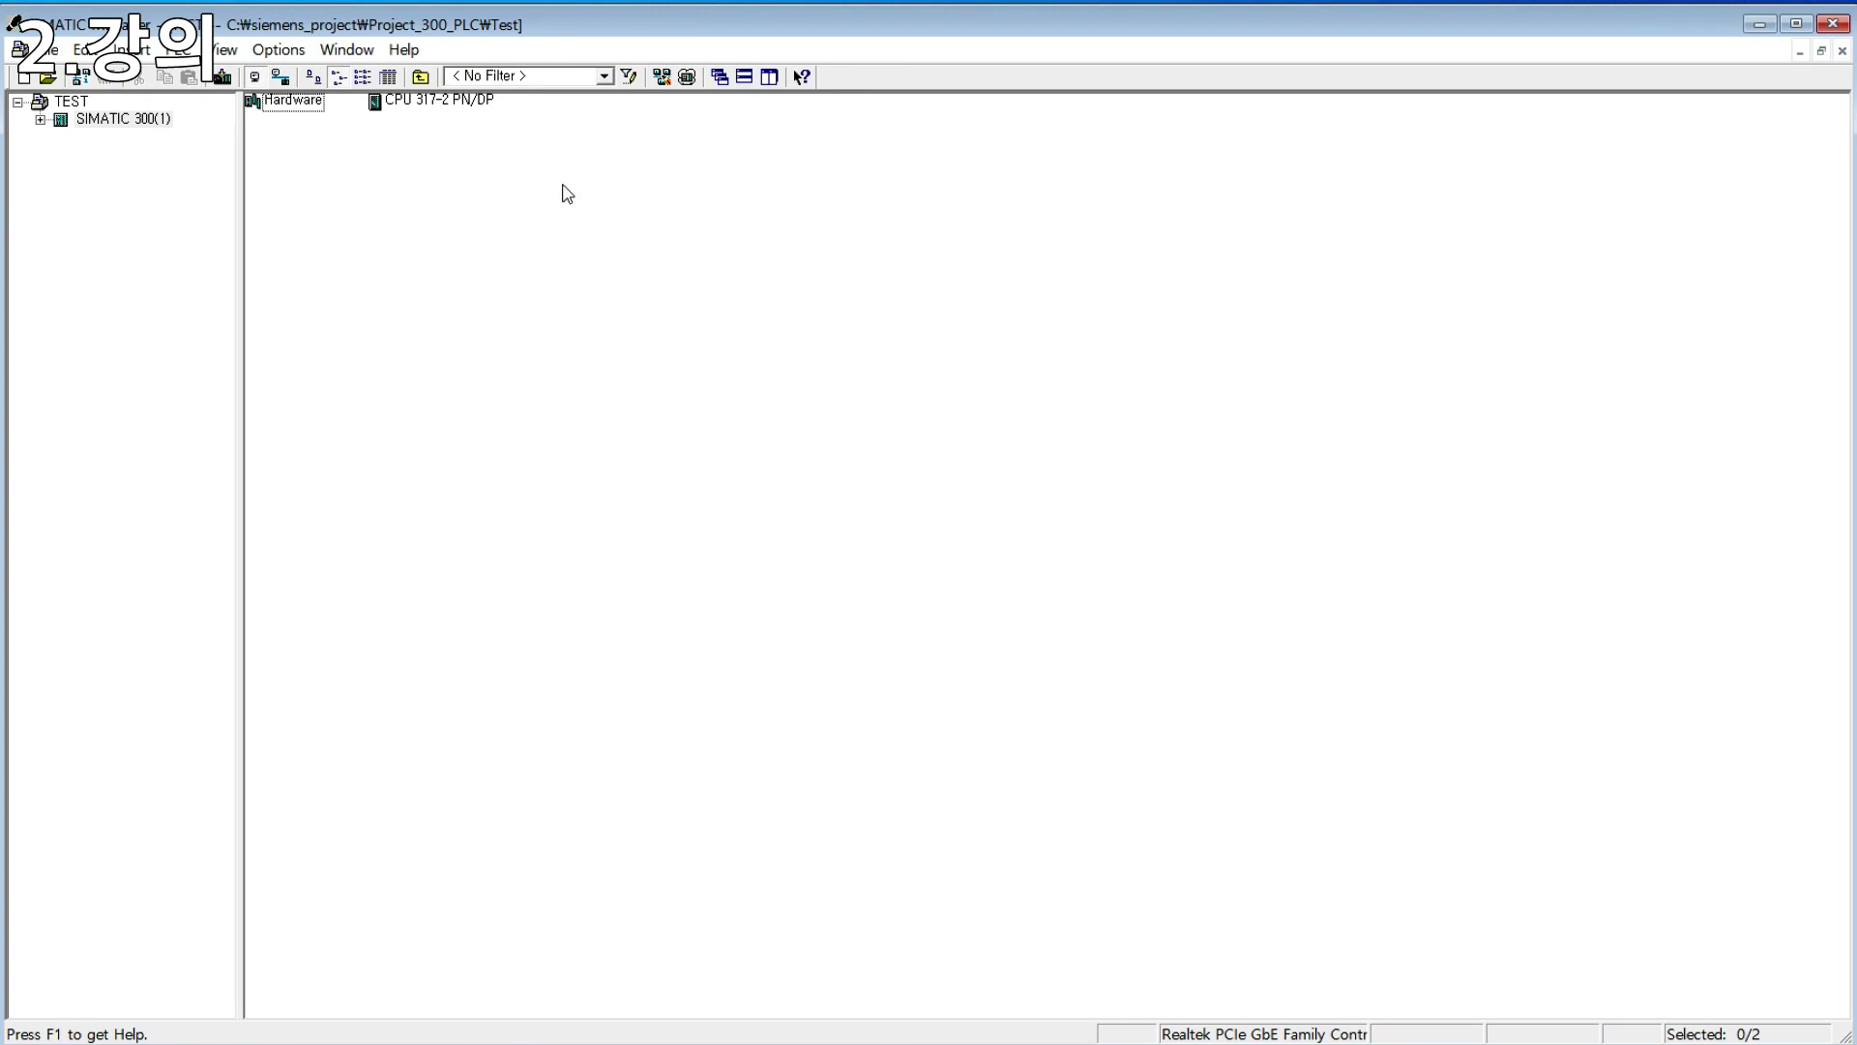
{"action": "left_click", "coordinate": [475, 106]}
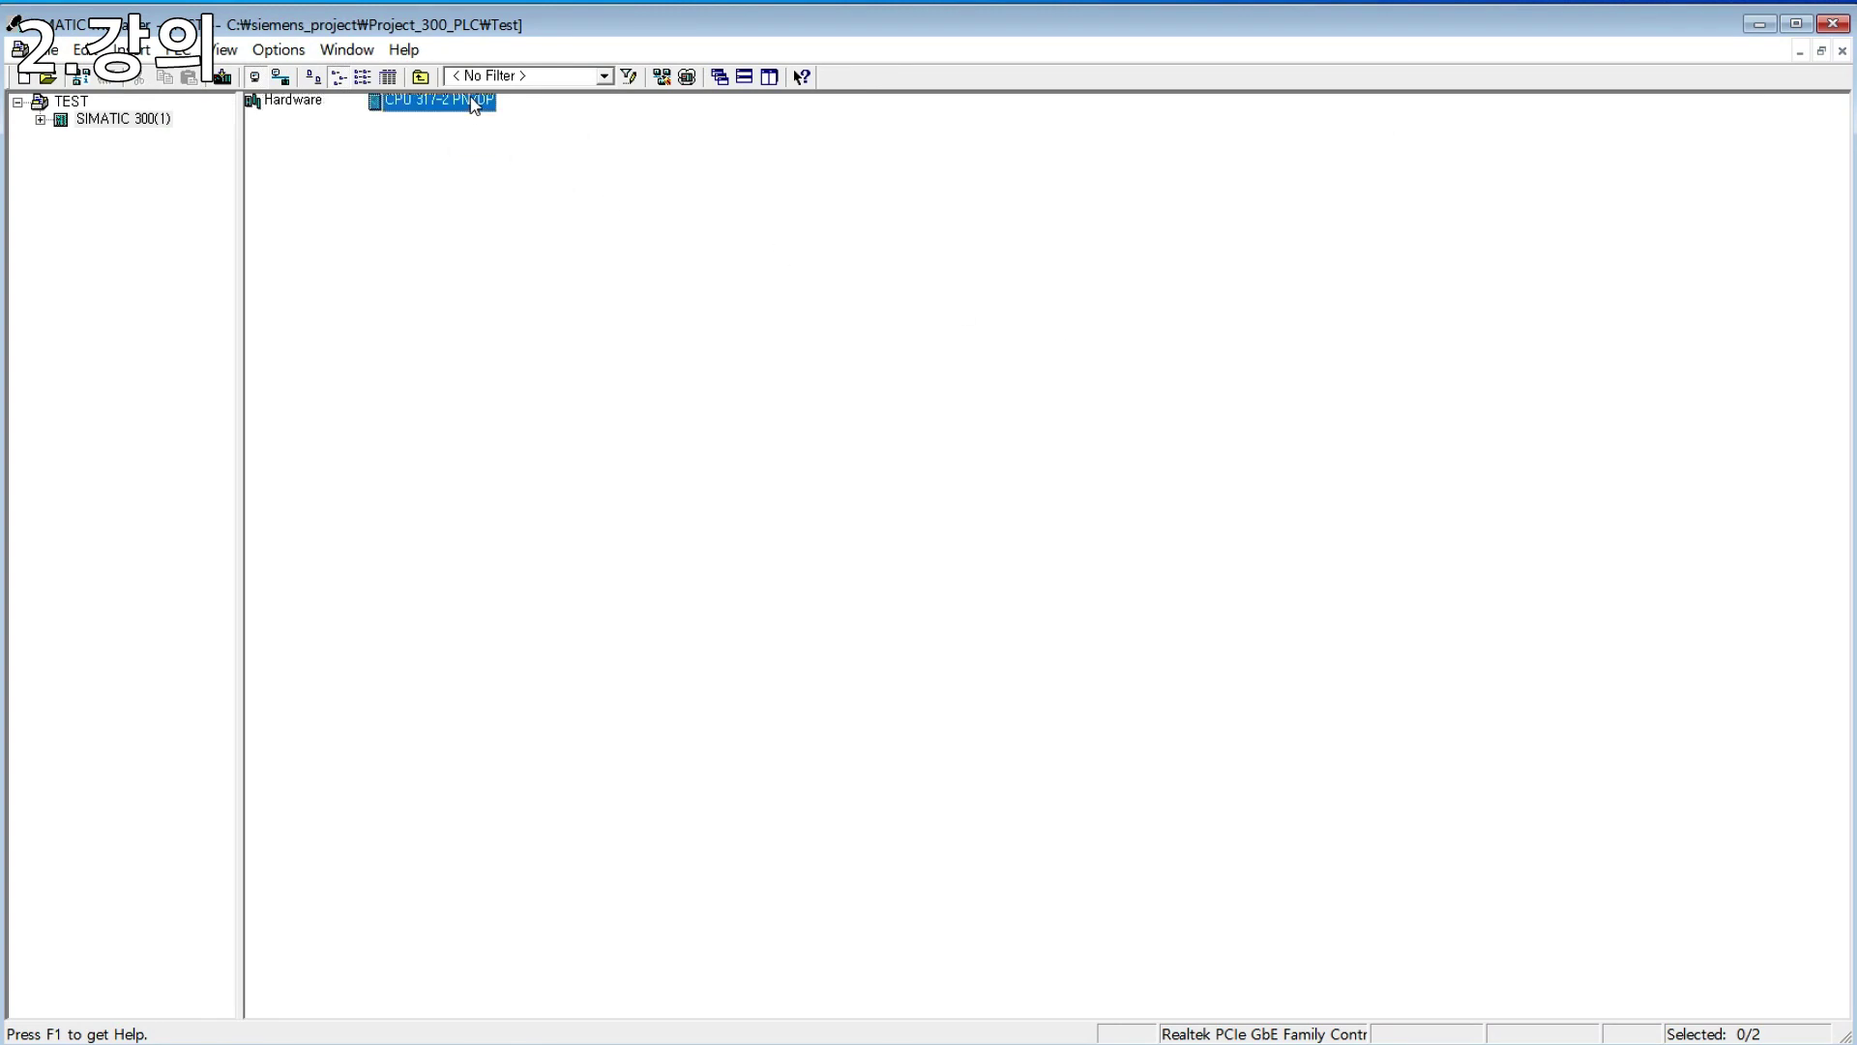
{"action": "left_click", "coordinate": [1070, 359]}
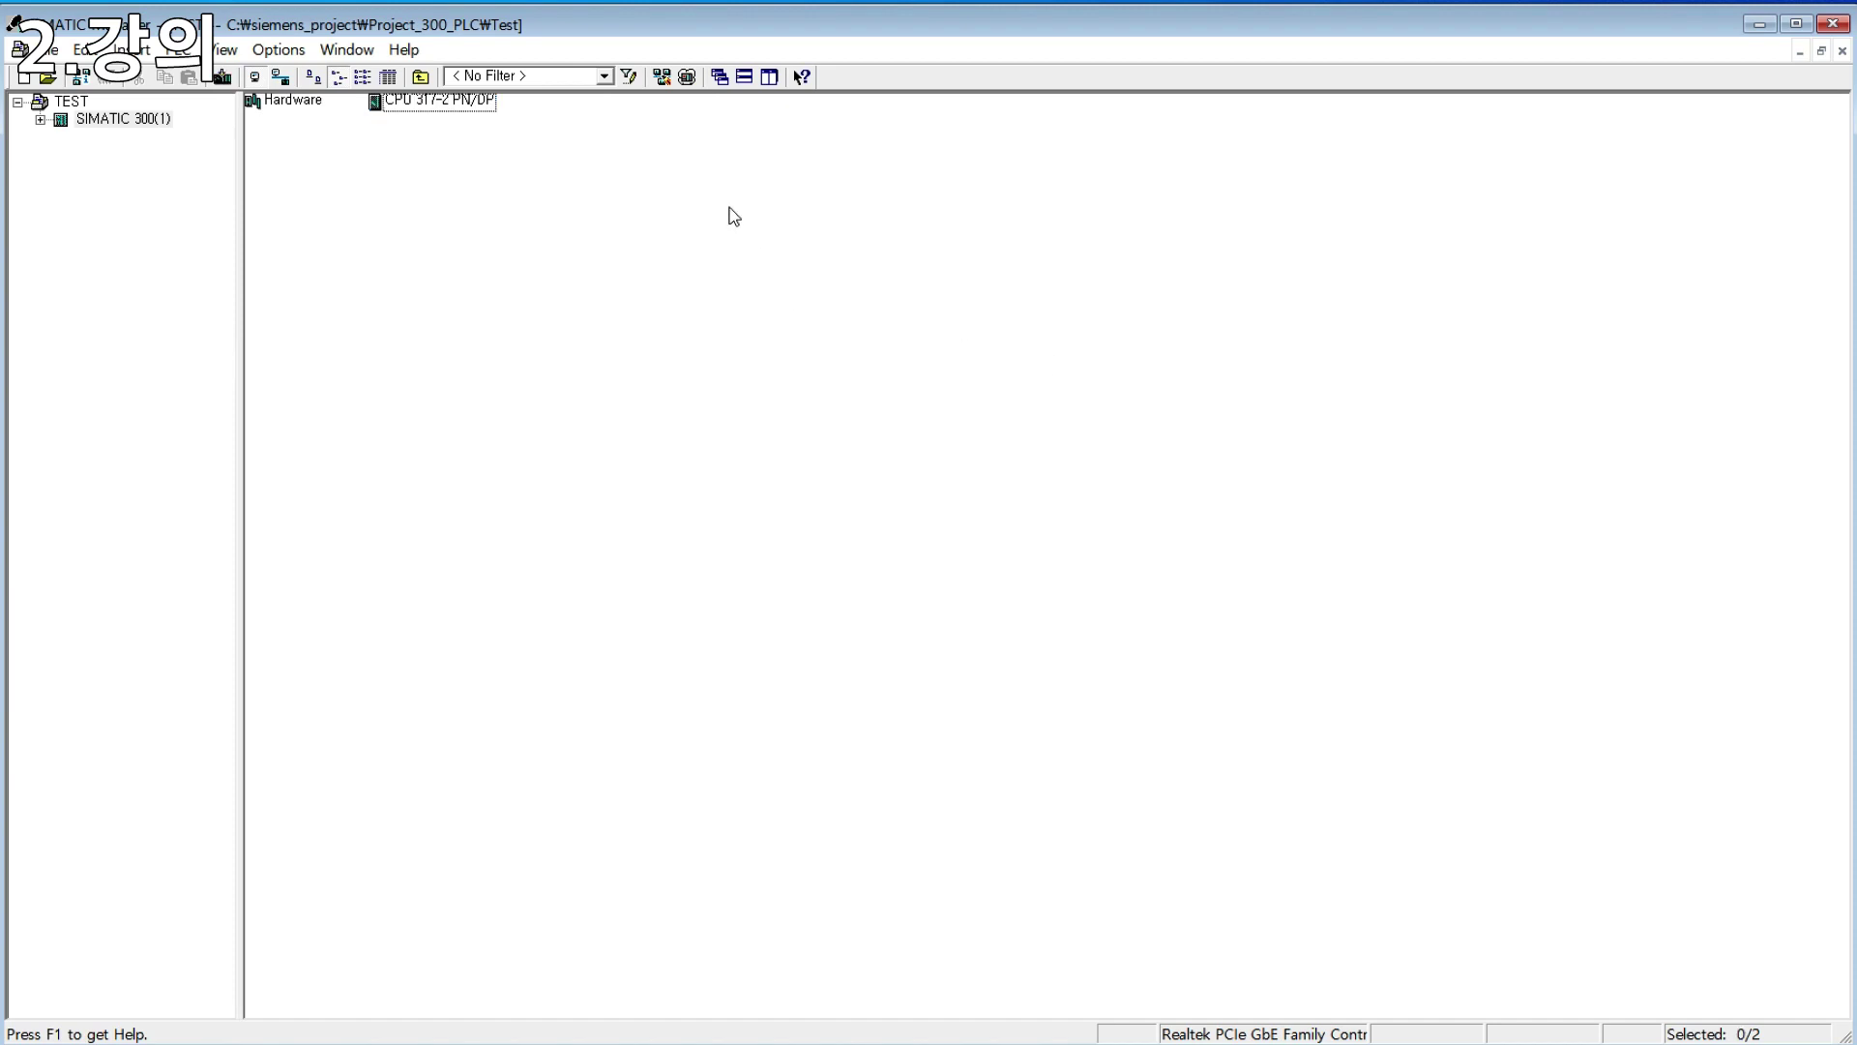